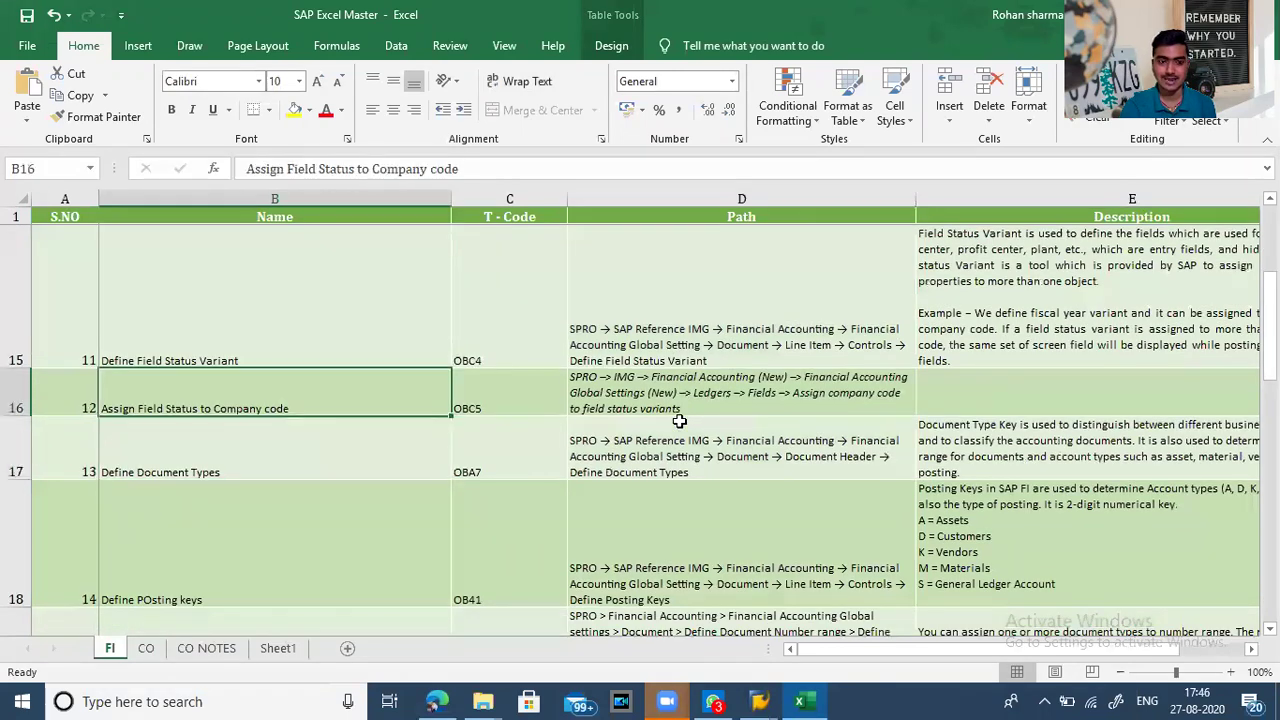
Review the global settings entries on the FI sheet from Define Document Types to Maintain Global Data for company codes
key("Down")
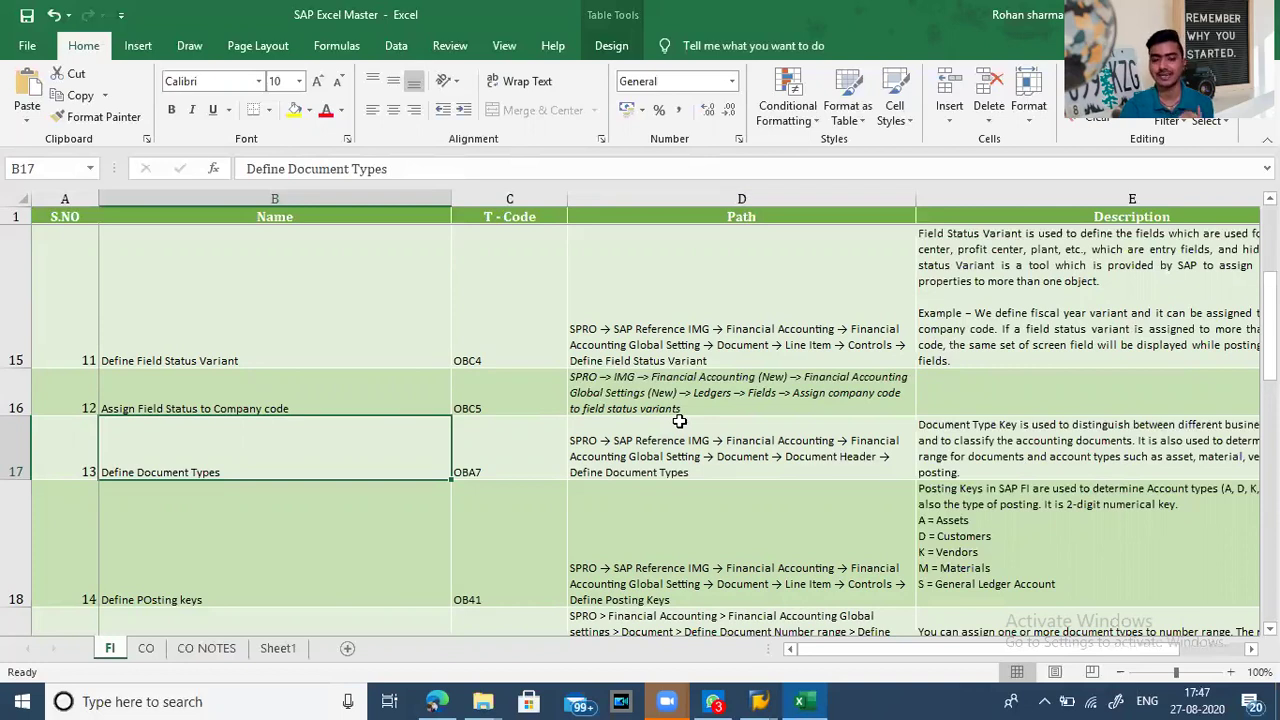
key("Down")
key("Down")
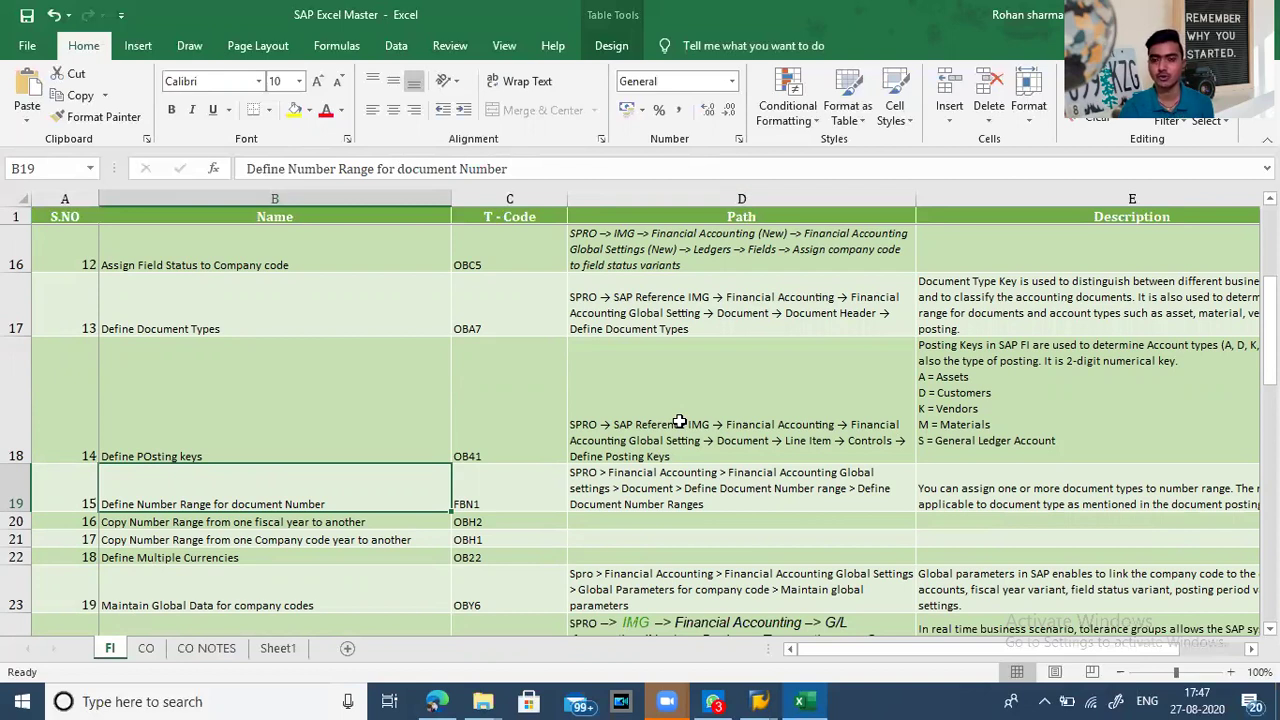
key("Down")
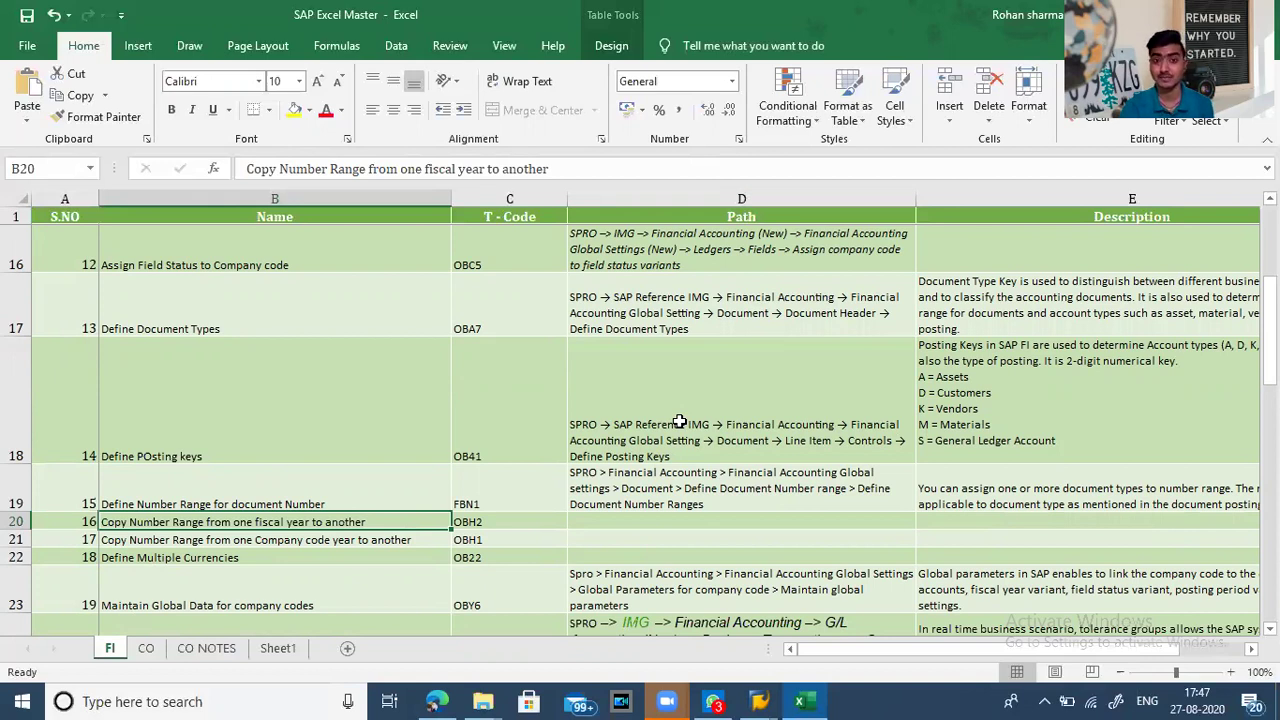
key("Down")
key("Down")
key("Down")
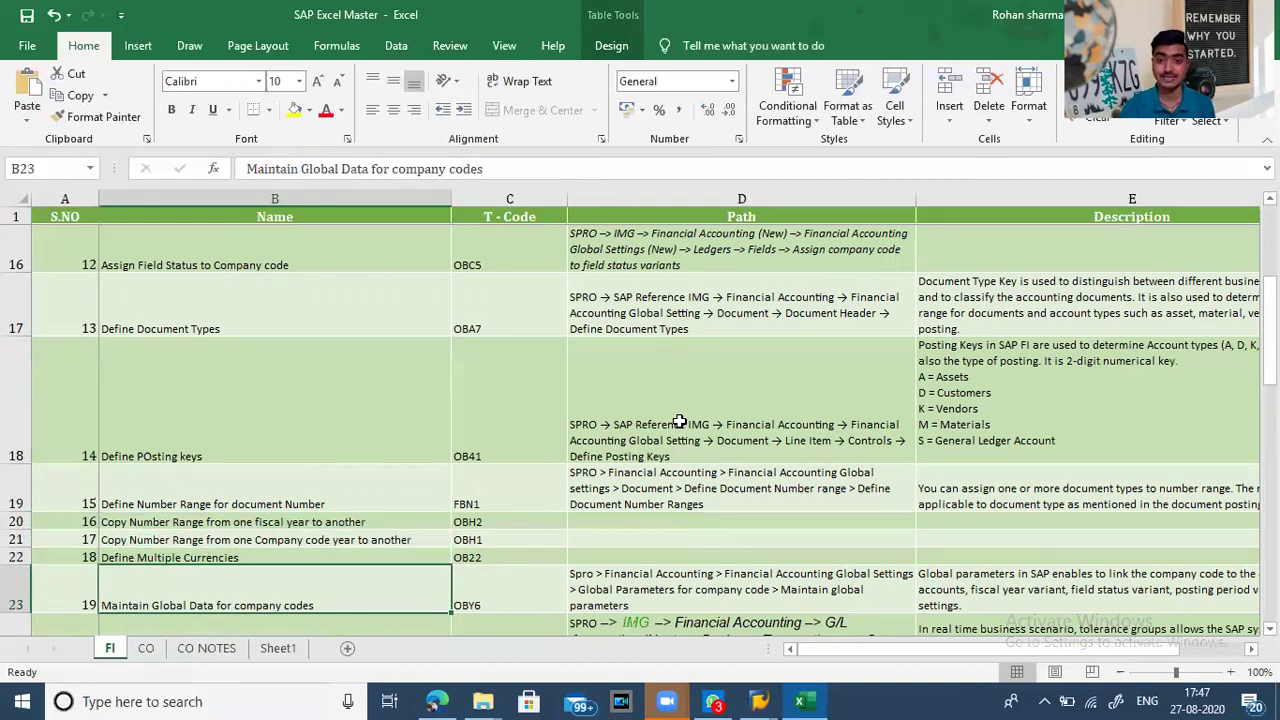
Examine the tolerance group entries for GL, employees and user assignment in the FI sheet's global settings section
key("Down")
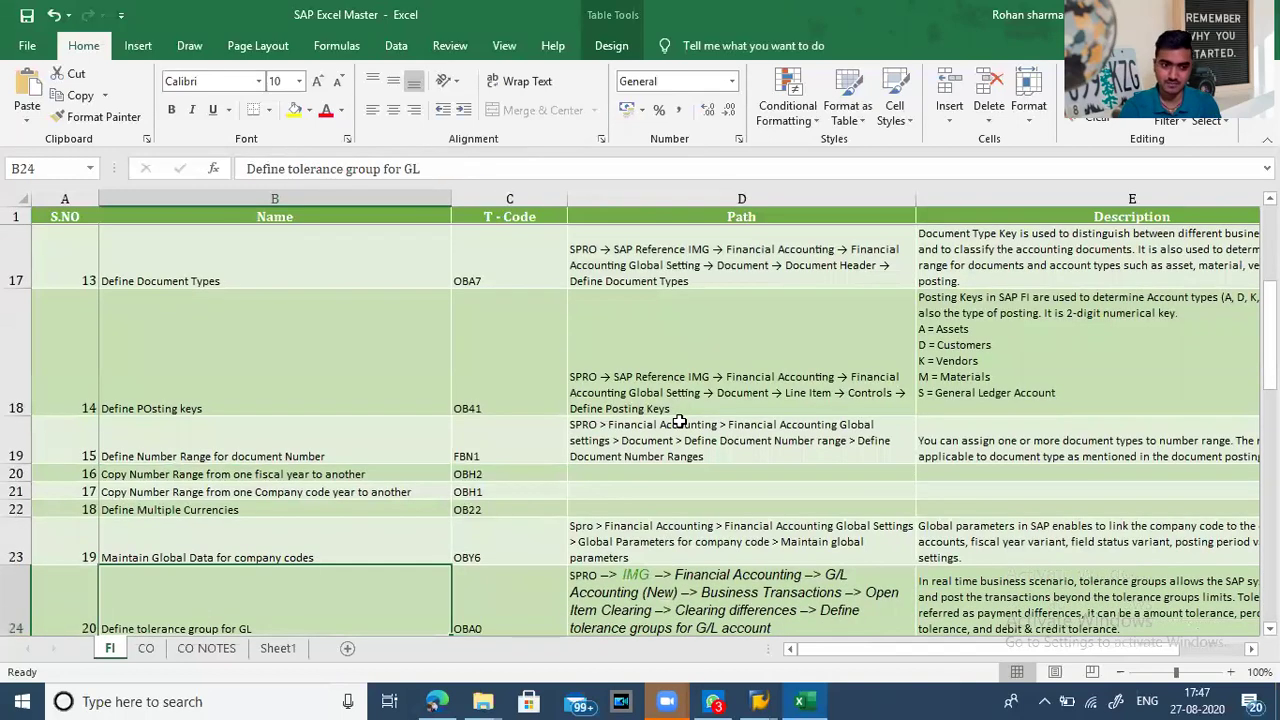
key("Down")
key("Up")
key("Up")
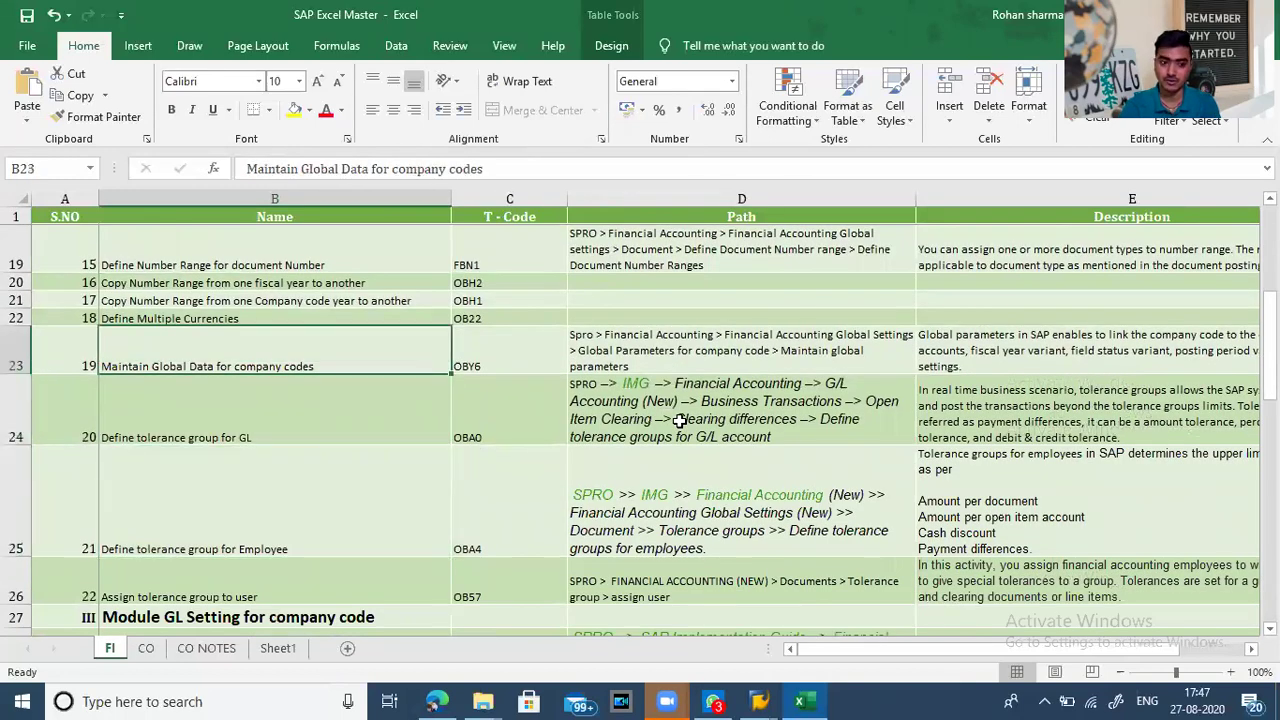
key("Down")
key("Down")
key("Up")
key("Down")
key("Down")
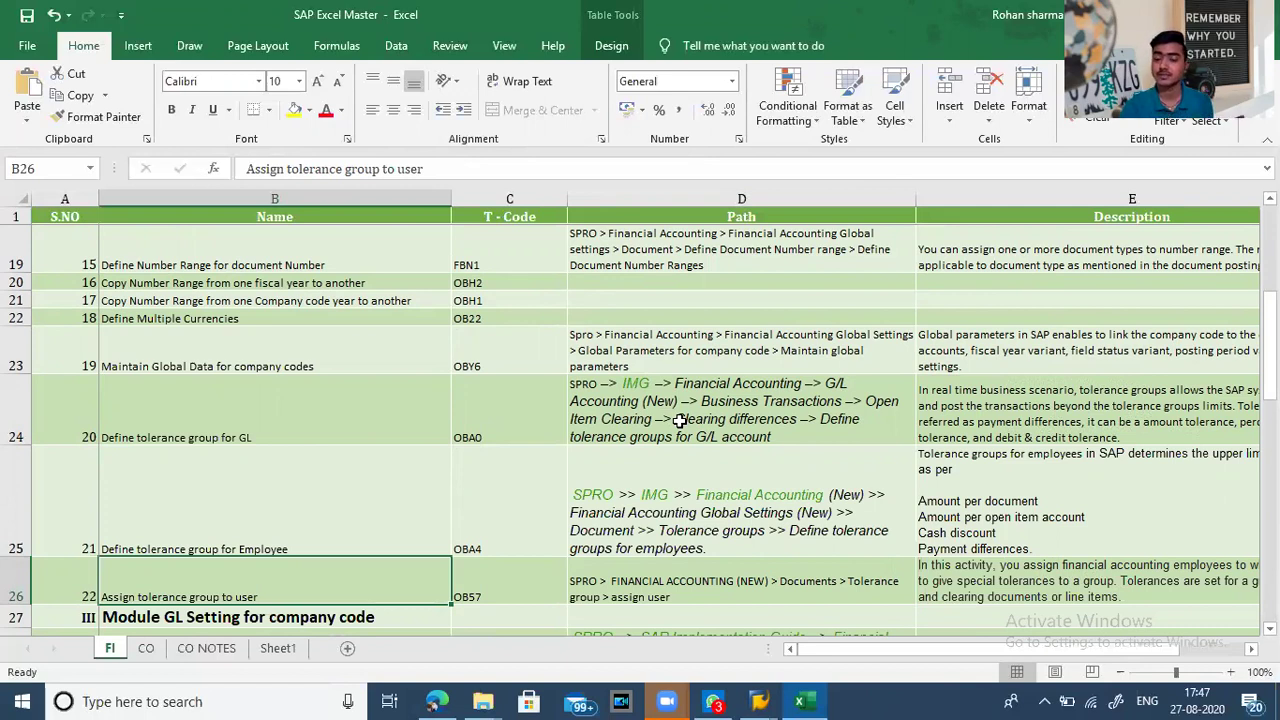
key("Up")
key("Up")
key("Down")
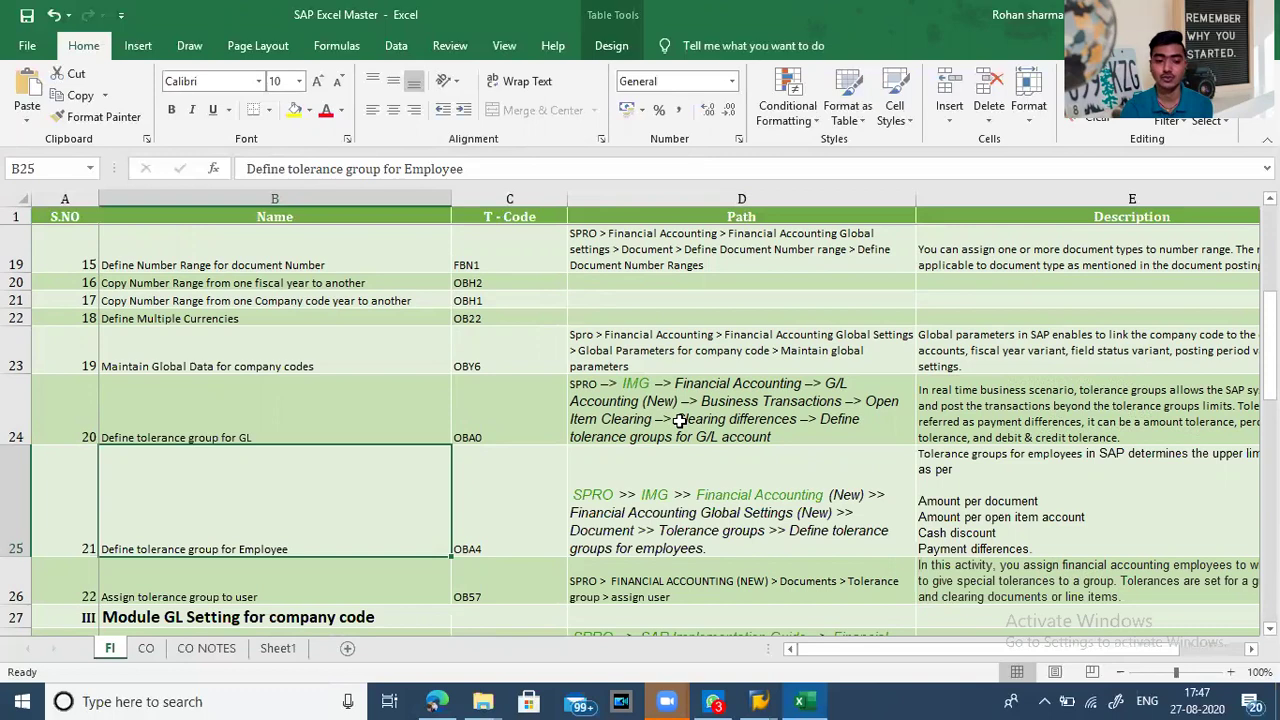
key("Down")
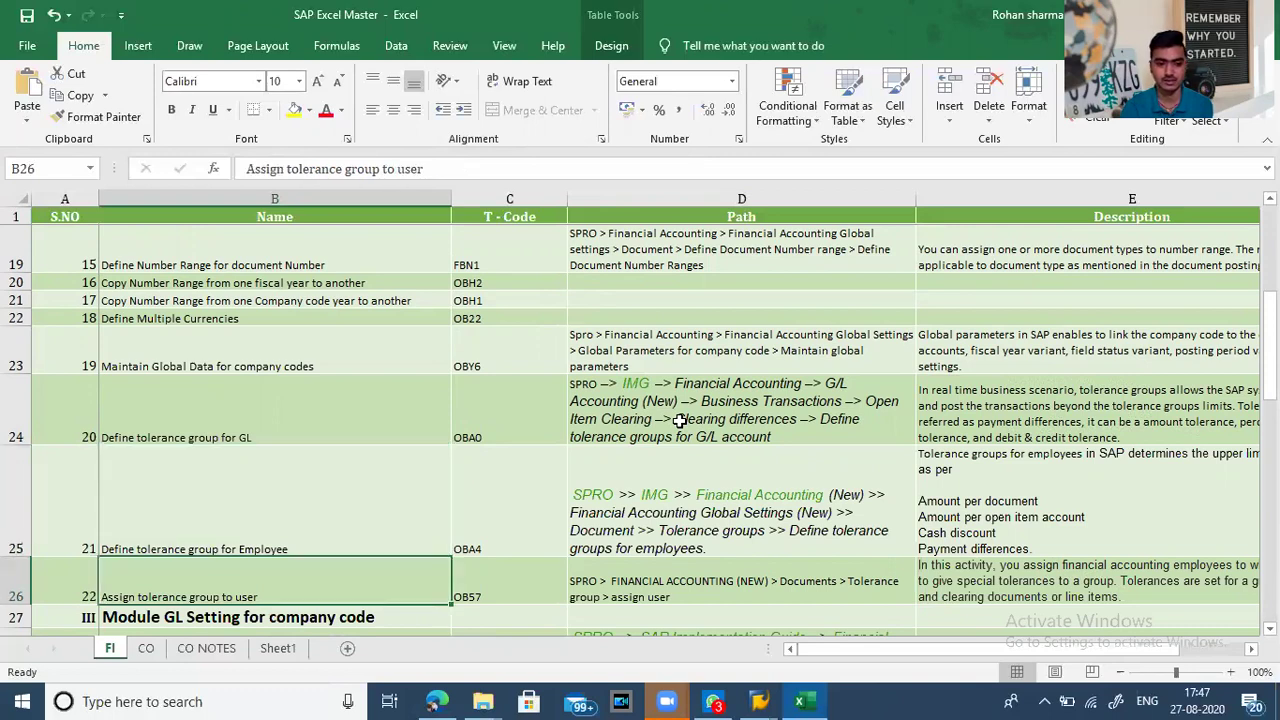
Review the GL settings entries from Define Charts of accounts to Create/Block/Unblock/Change GL
key("Down")
key("Down")
key("Down")
key("Down")
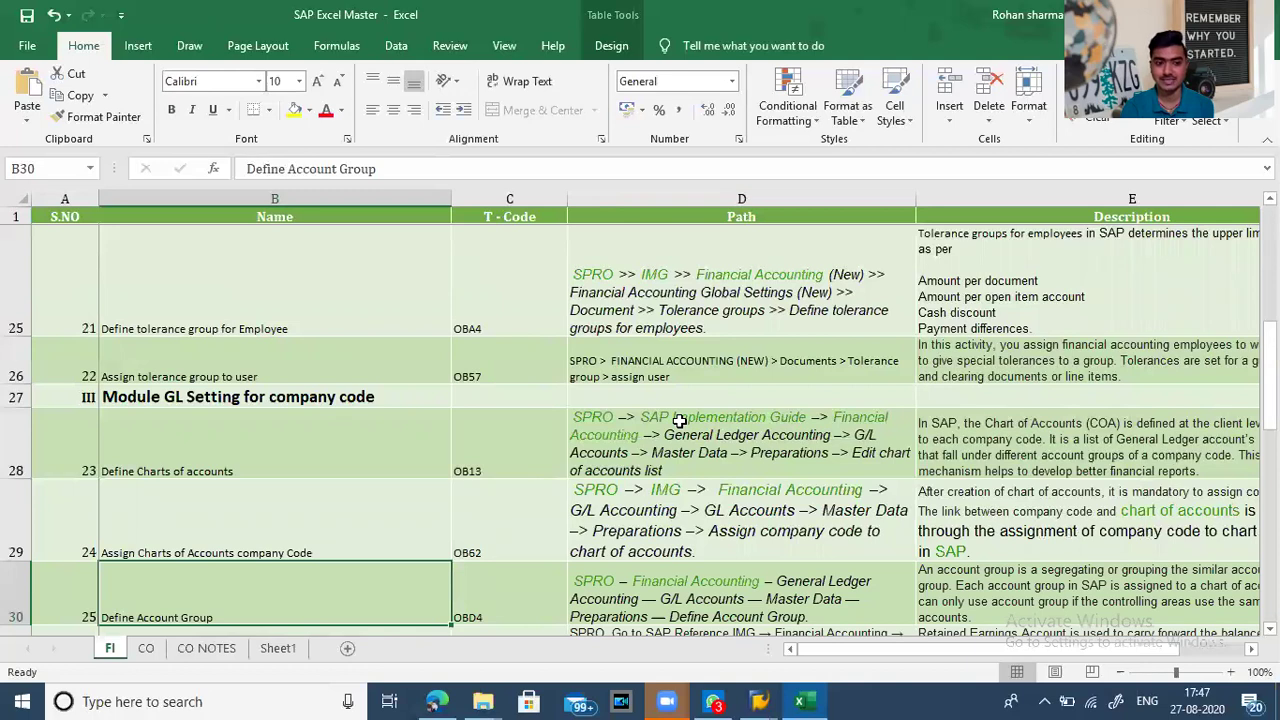
key("Down")
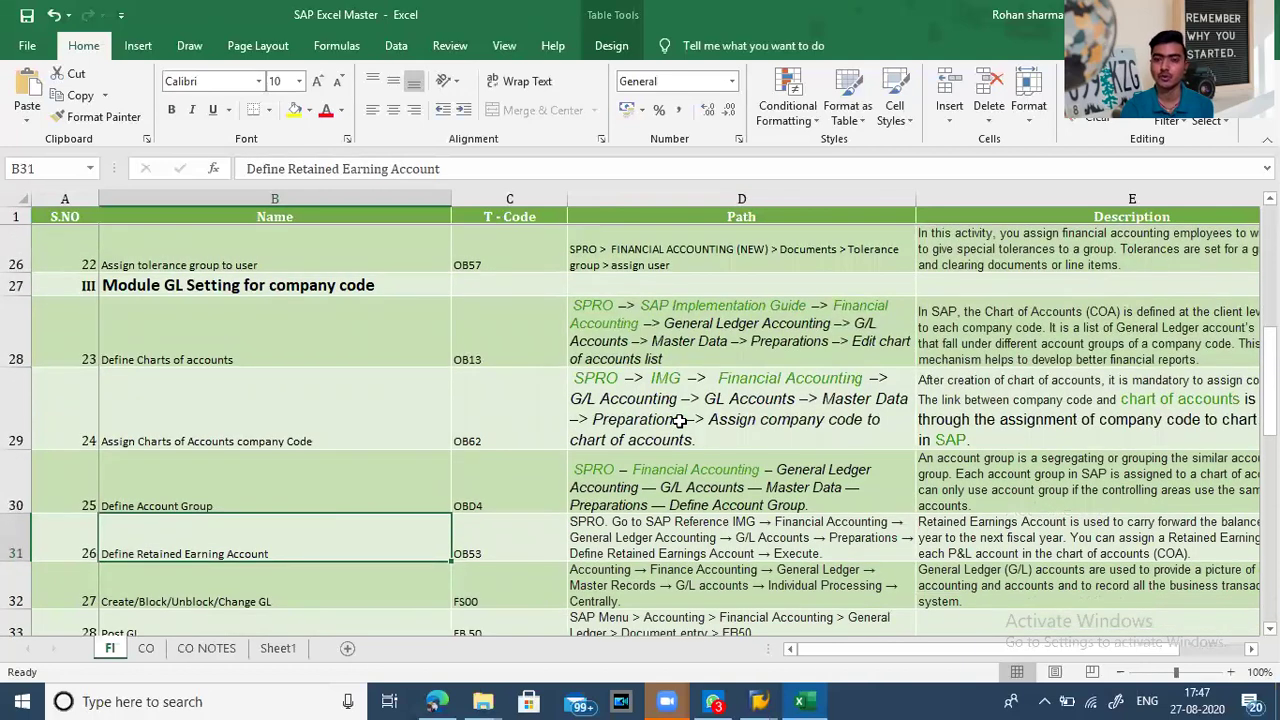
key("Up")
key("Up")
key("Up")
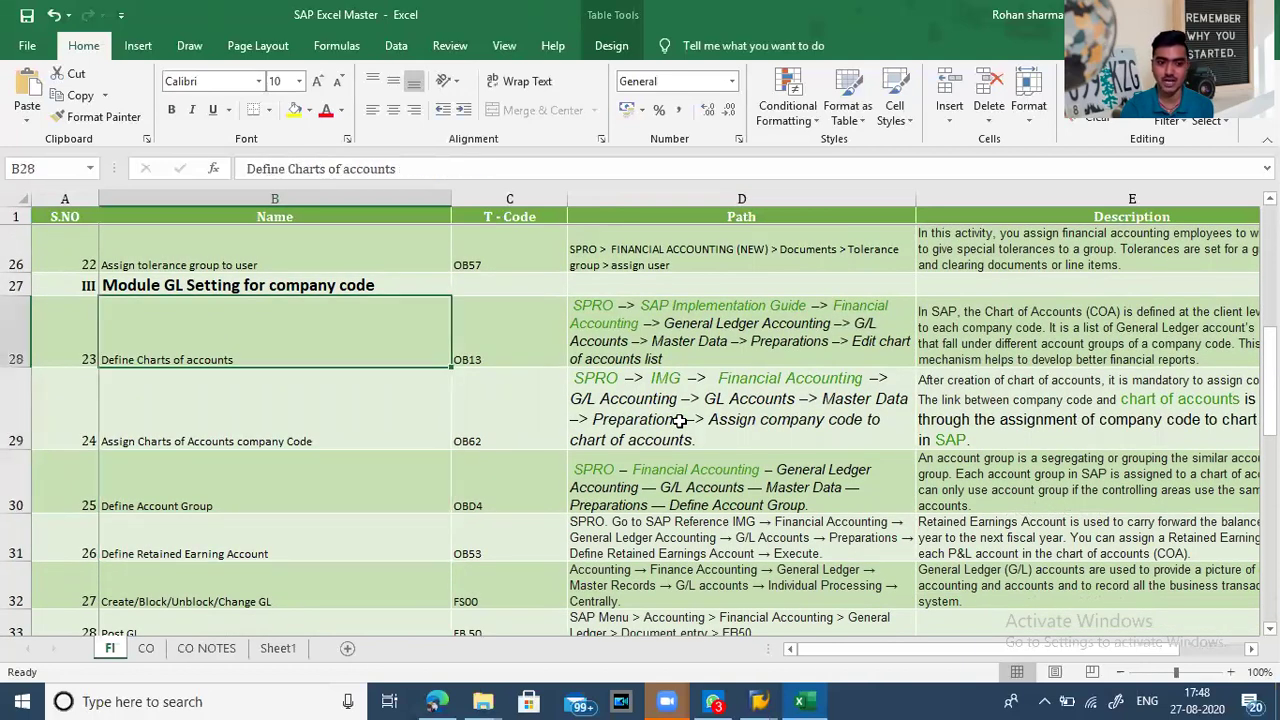
key("Down")
key("Down")
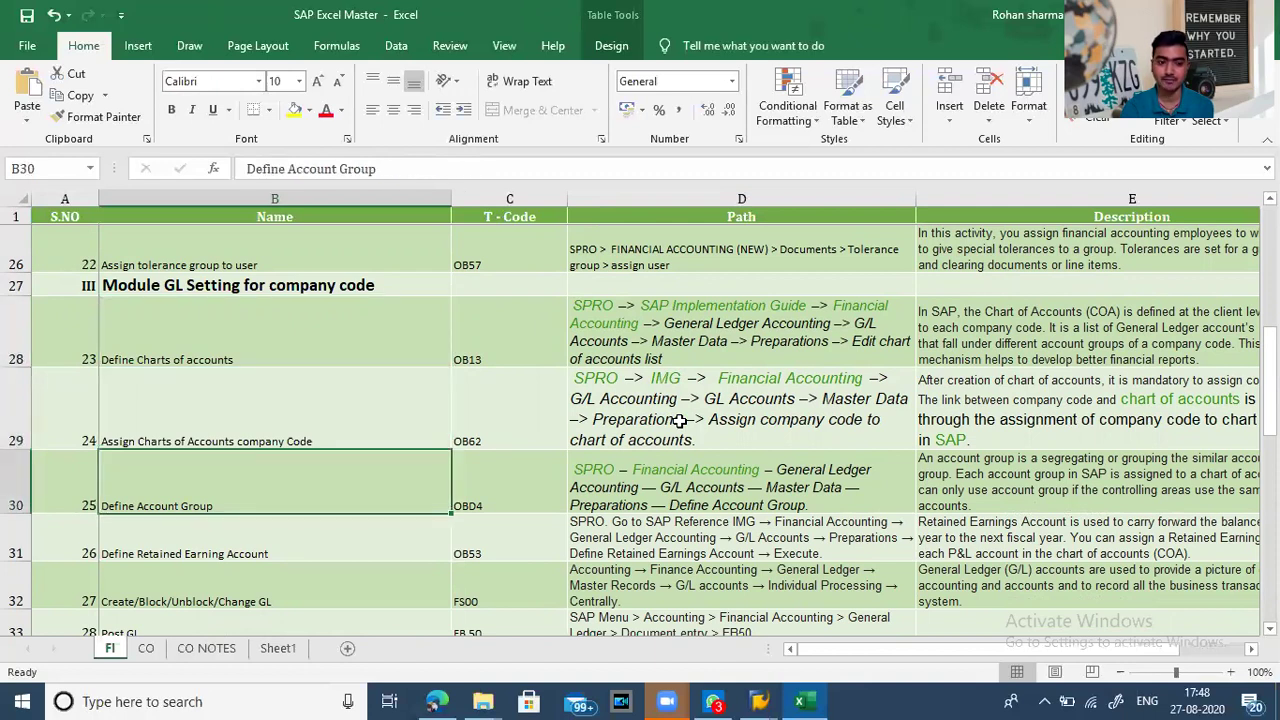
key("Up")
key("Up")
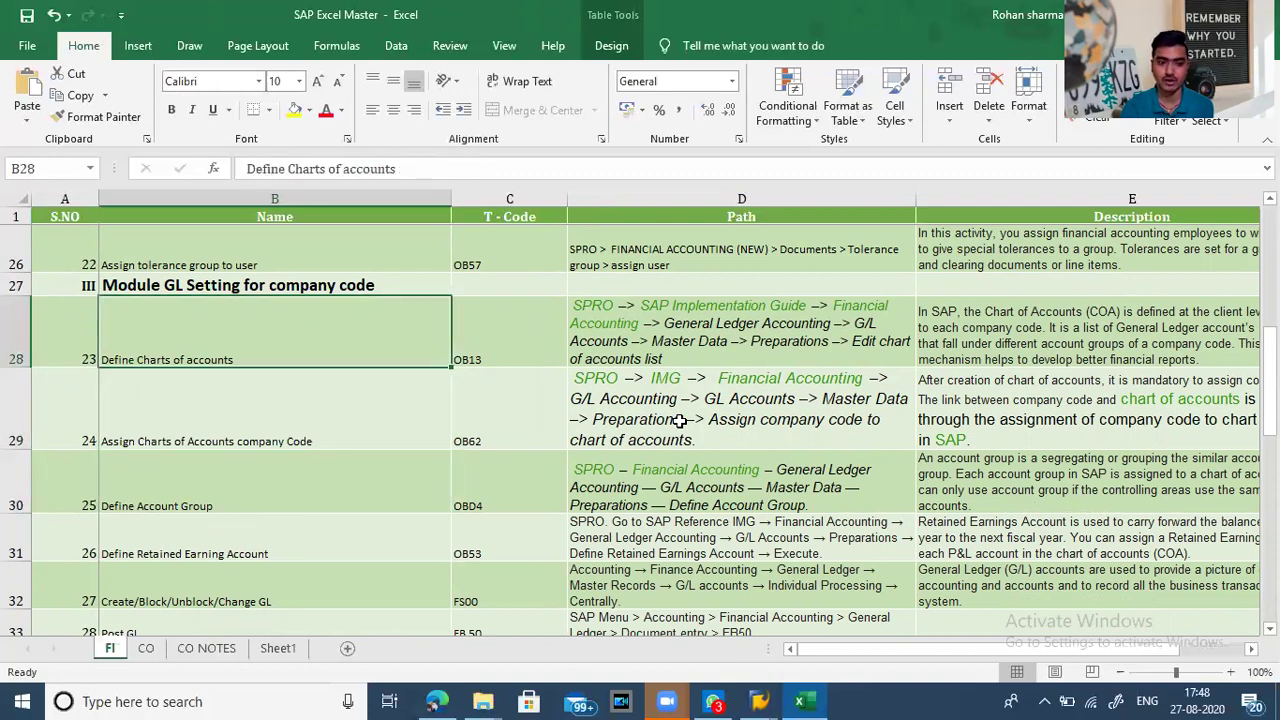
key("Down")
key("Down")
key("Down")
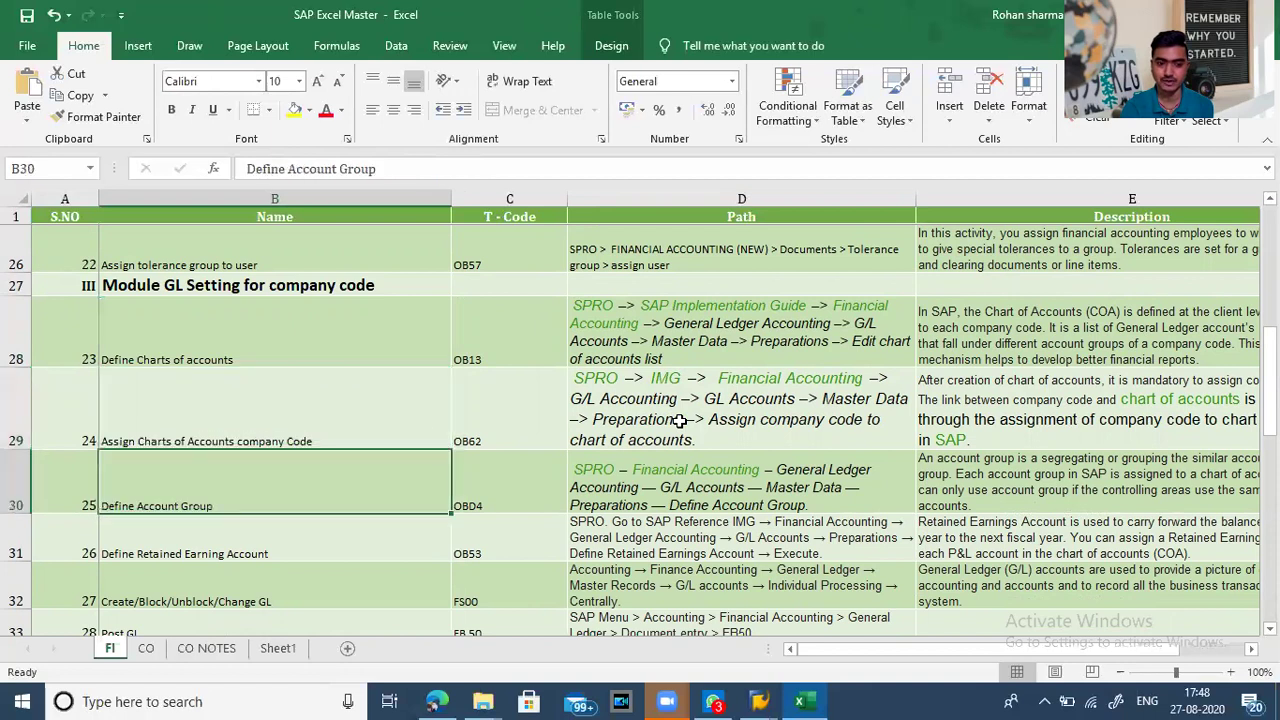
key("Down")
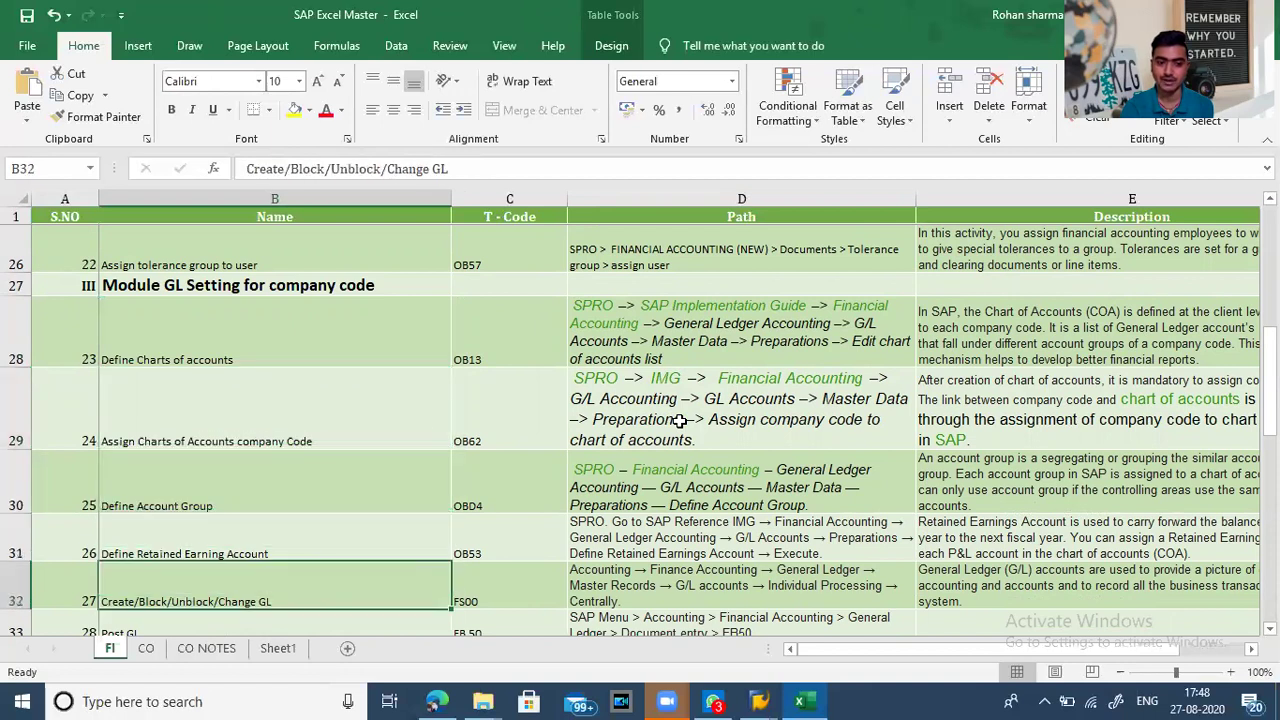
Examine the GL posting and document entries from Post GL through Parking, Holding and Recurring Documents
key("Down")
key("Up")
key("Down")
key("Down")
key("Down")
key("Down")
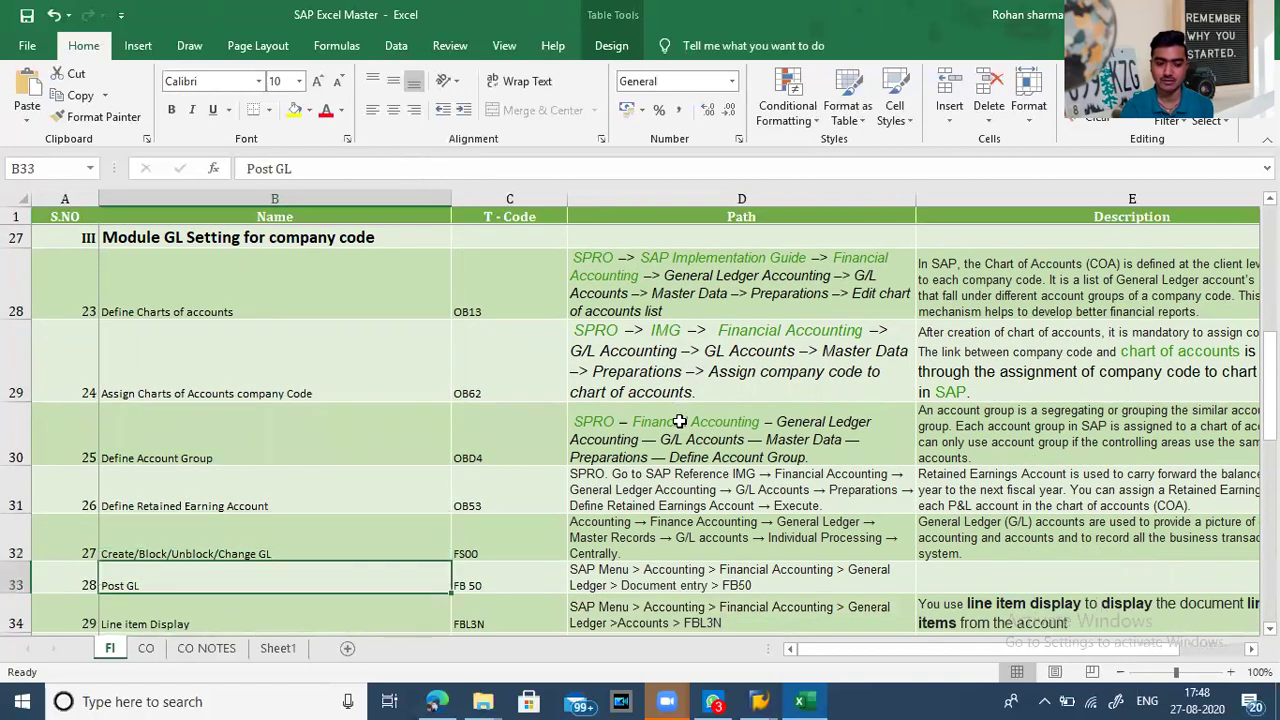
key("Down")
key("Down")
key("Down")
key("Down")
key("Down")
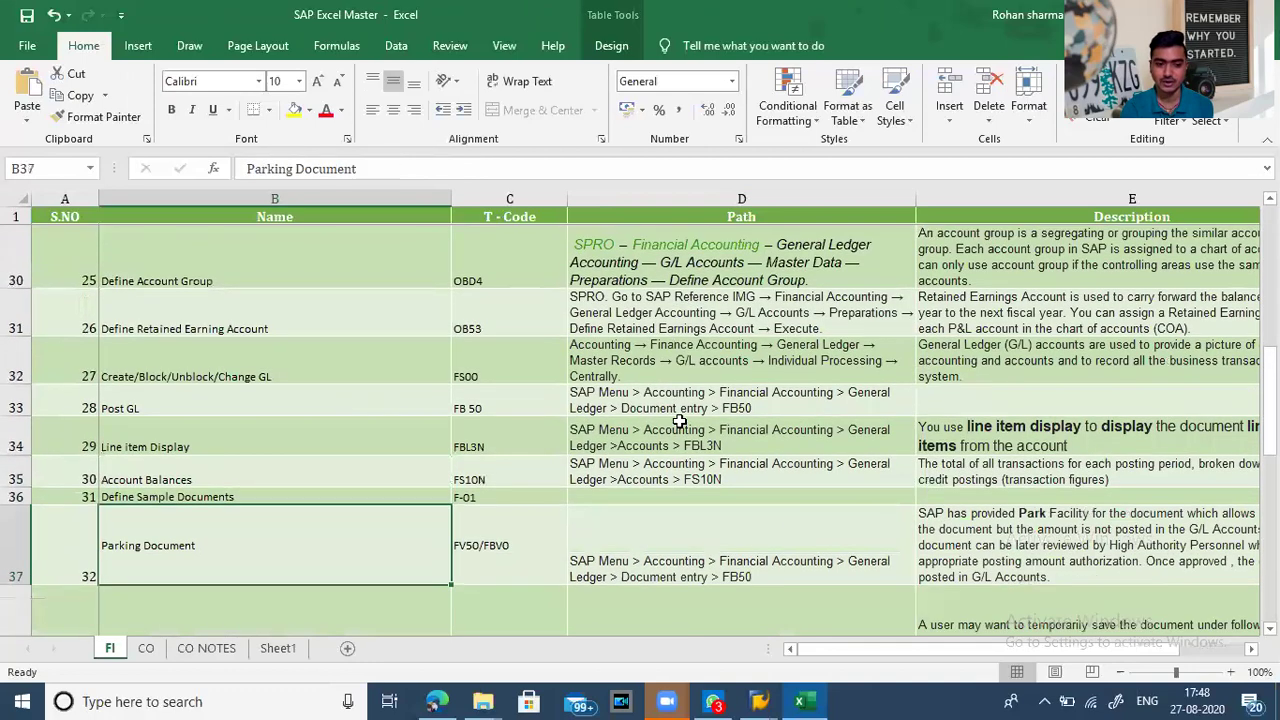
key("Up")
key("Up")
key("Up")
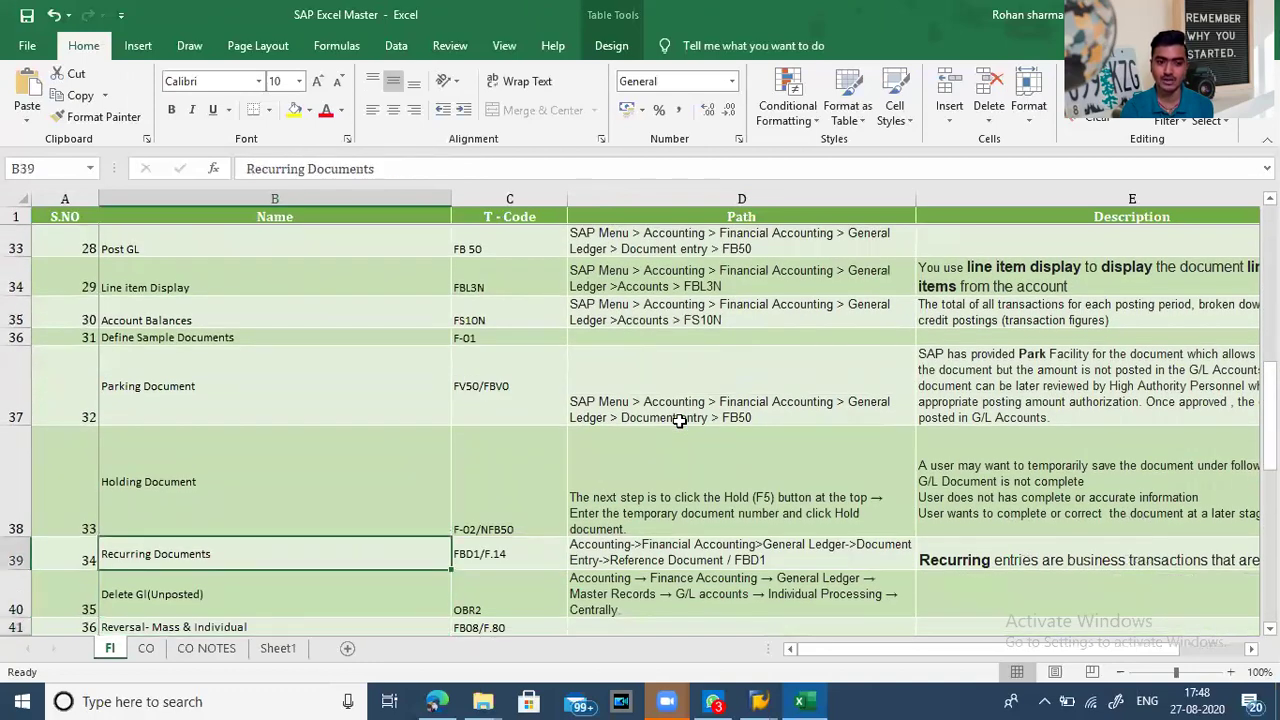
key("Down")
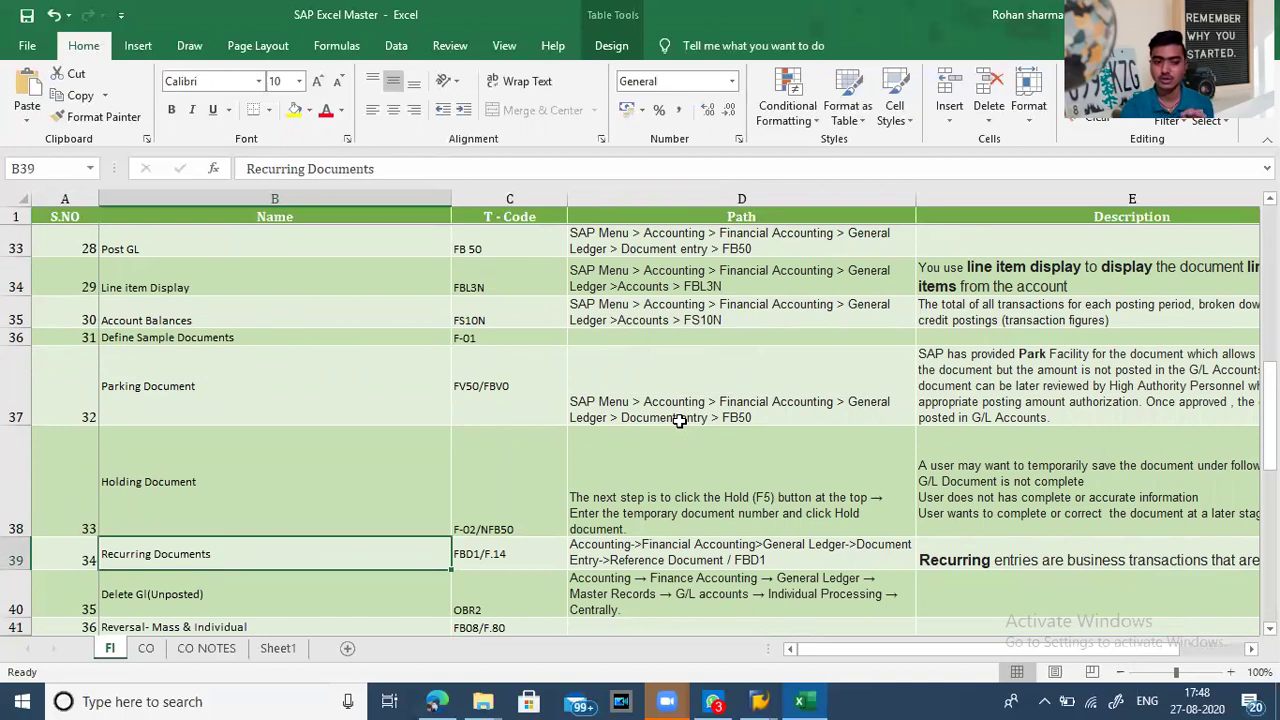
key("Up")
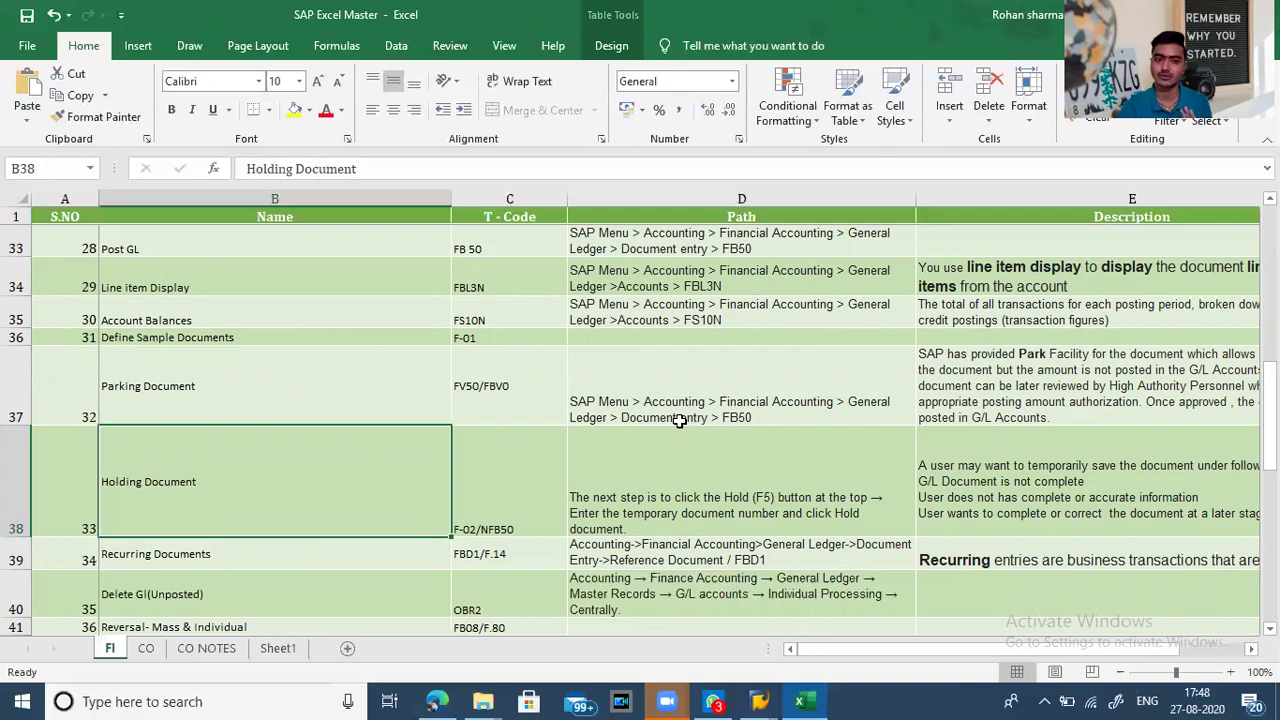
Review the remaining GL entries from Recurring Documents through Delete GL, Reversal and Display Document
key("Down")
key("Down")
key("Down")
key("Down")
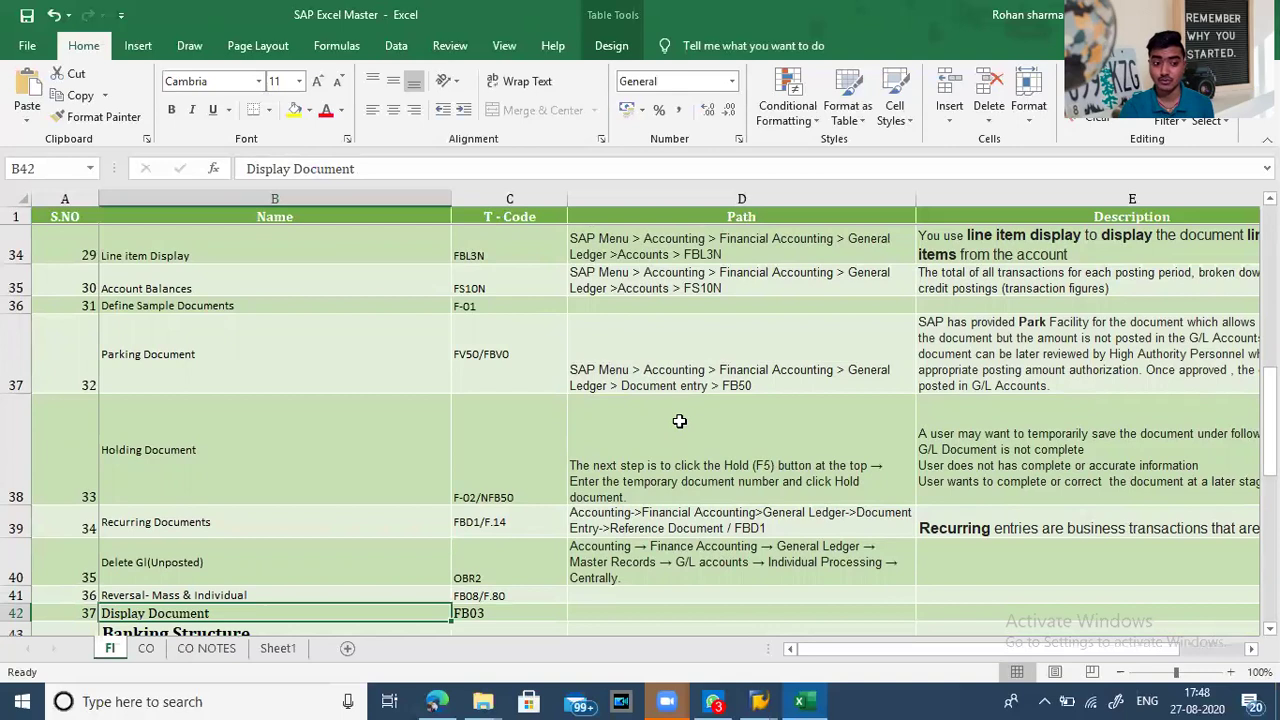
key("Down")
key("Up")
key("Up")
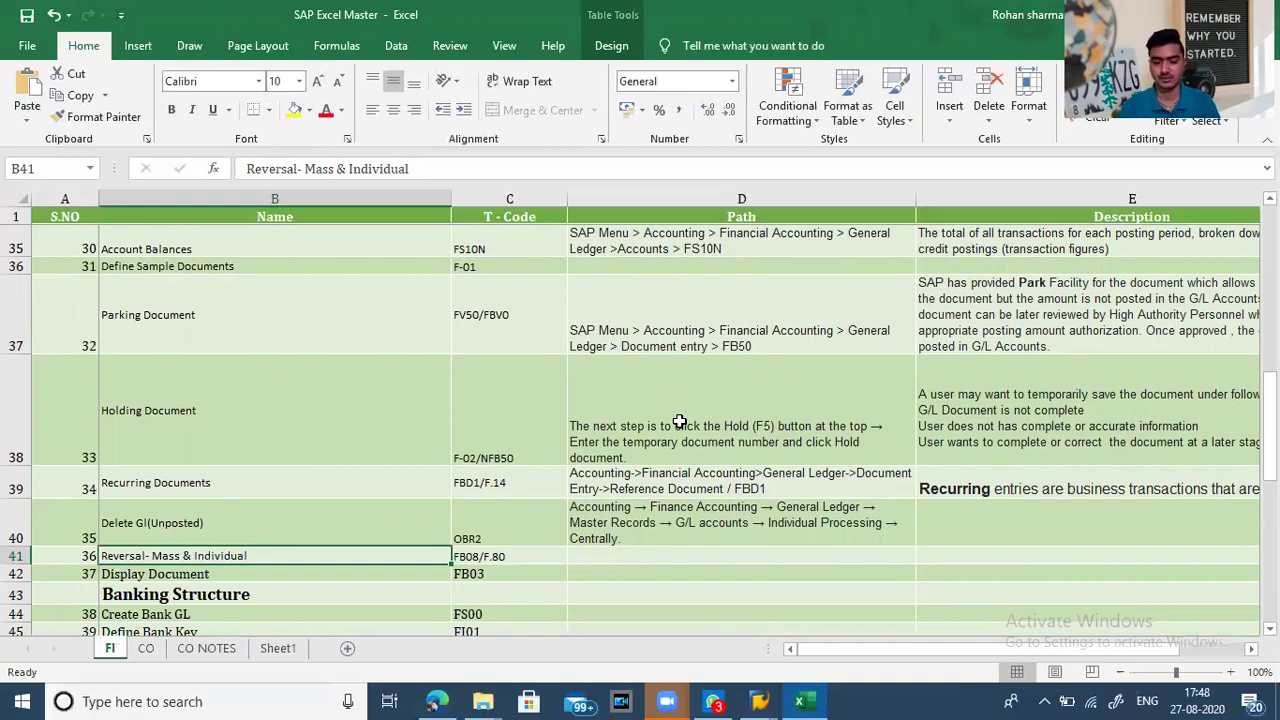
key("Down")
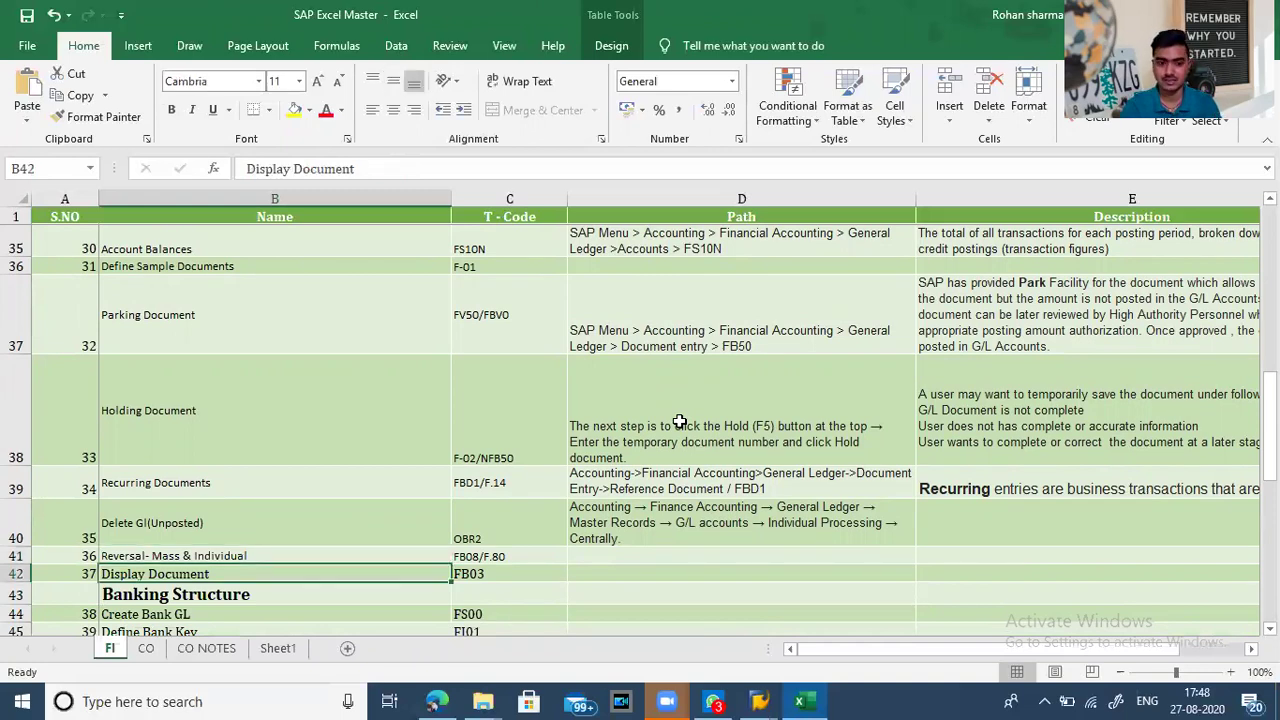
Return to the Define Fiscal Year entry under Global Settings For company code
key("Up")
key("Up")
key("Up")
key("Up")
key("Up")
key("Up")
key("Up")
key("Up")
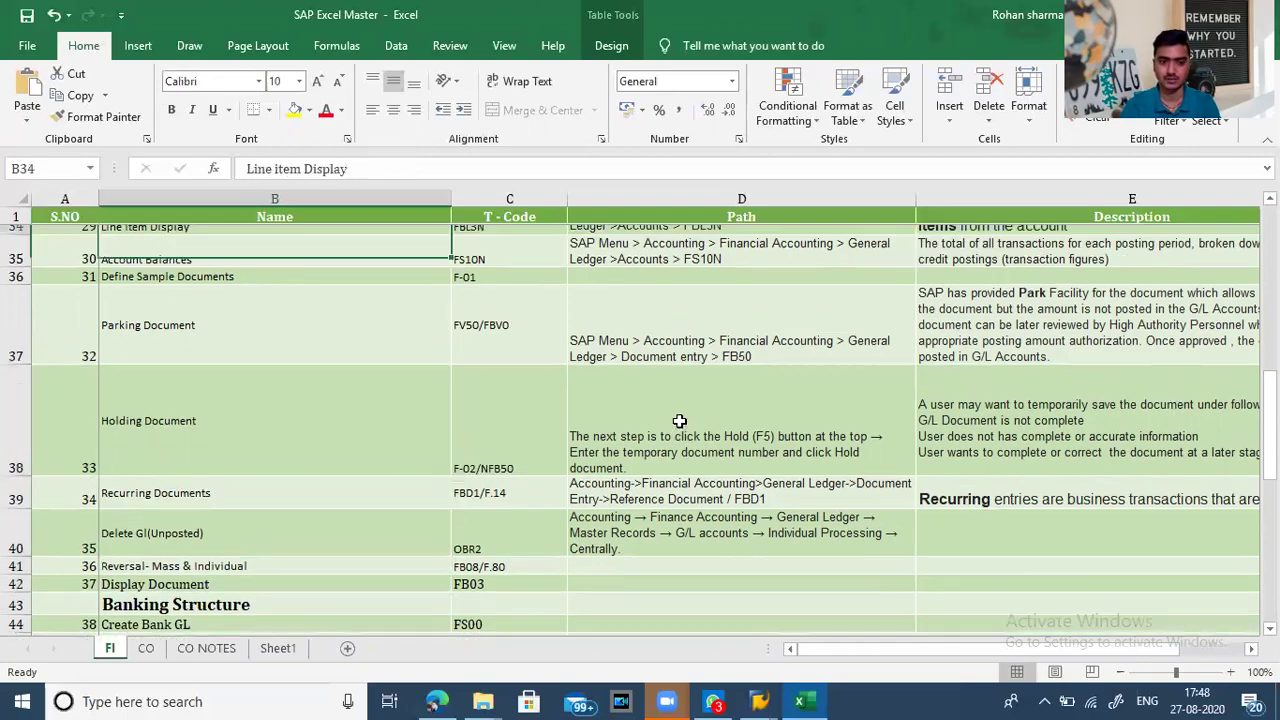
key("Up")
key("Up")
key("Up")
key("Up")
key("Up")
key("Up")
key("Up")
key("Up")
key("Up")
key("Up")
key("Up")
key("Up")
key("Up")
key("Up")
key("Up")
key("Up")
key("Up")
key("Up")
key("Up")
key("Up")
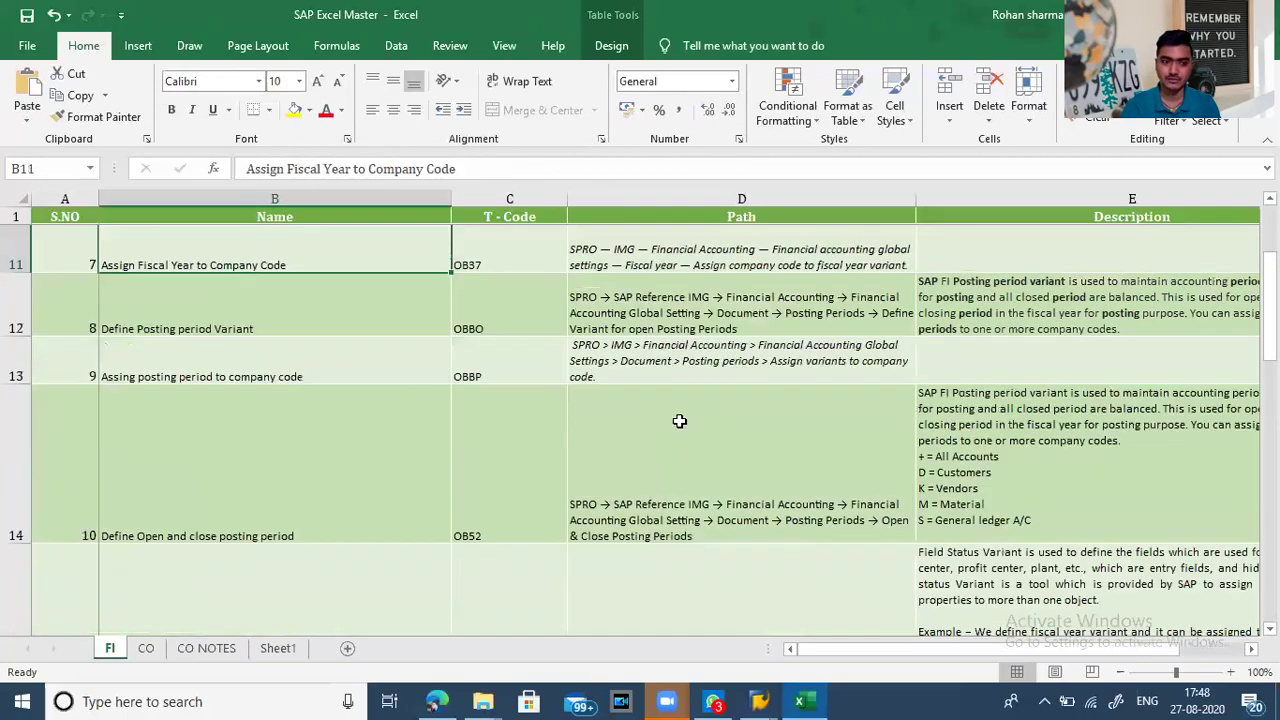
key("Up")
key("Up")
key("Up")
key("Up")
key("Down")
key("Down")
key("Down")
key("Down")
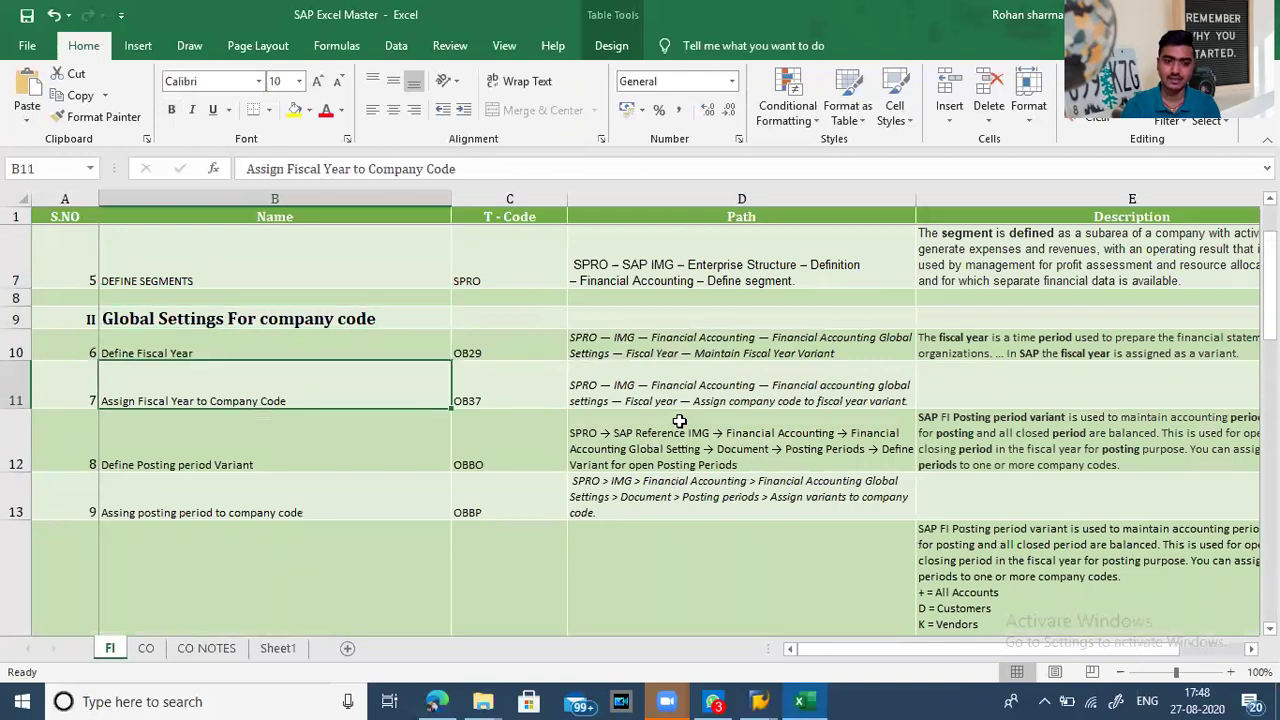
key("Up")
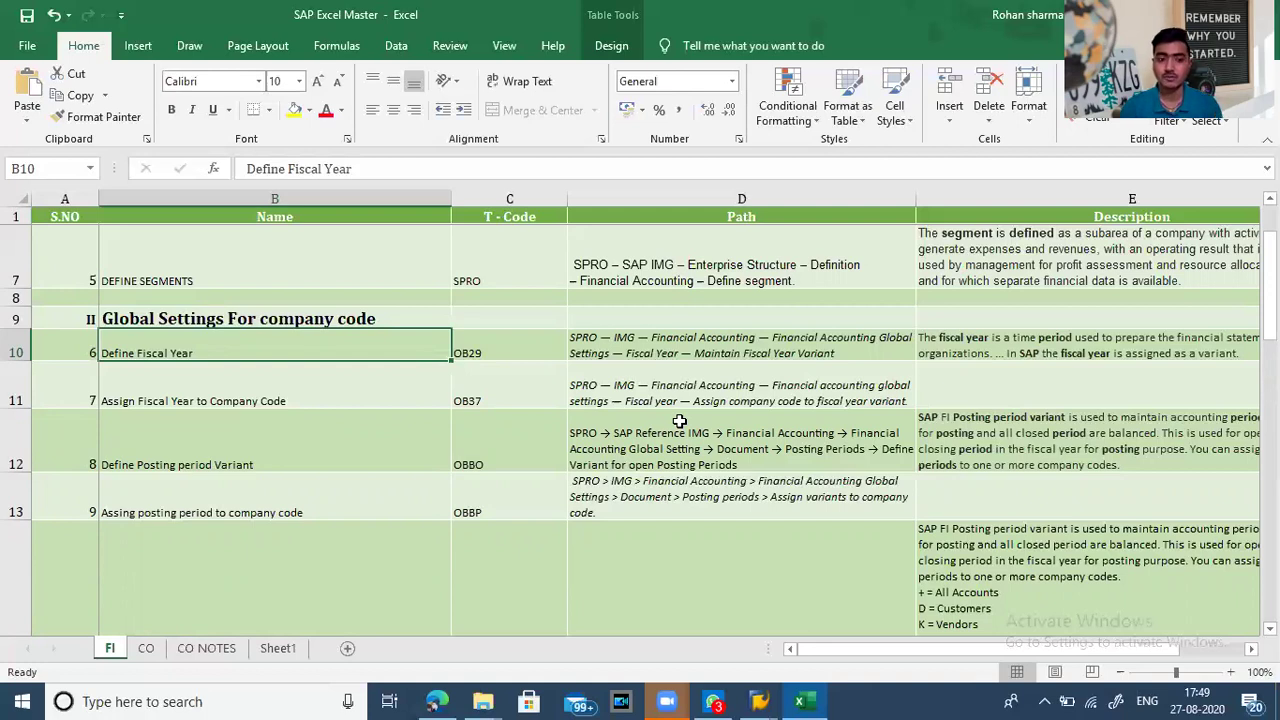
Switch to the SAP window, end the current transaction with /n and restart SAP Easy Access
key("alt+Tab")
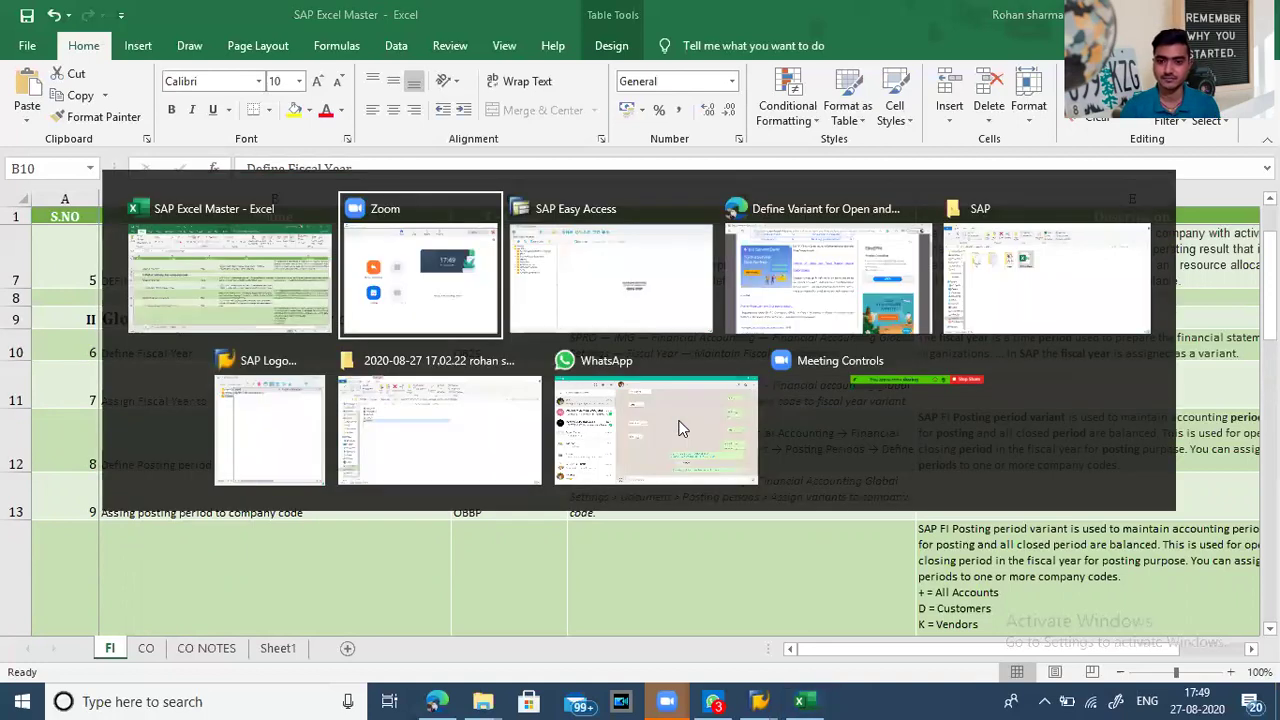
key("alt+Tab")
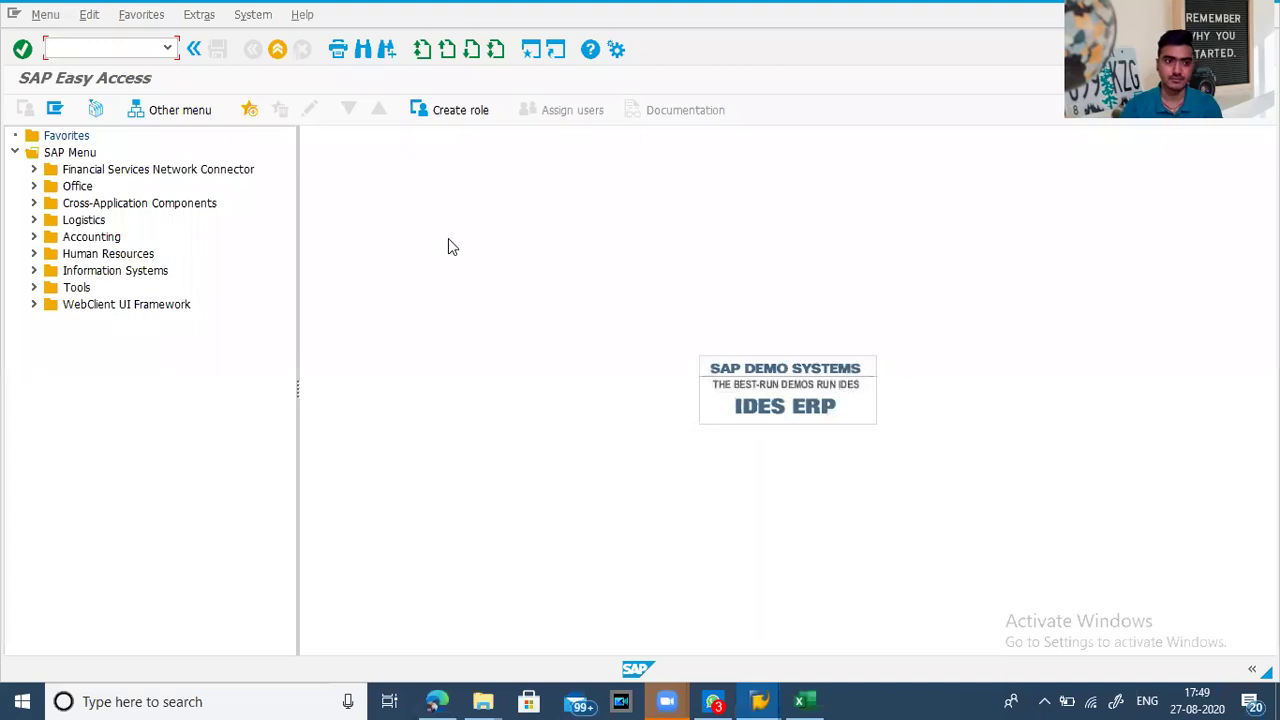
type("/n")
key("Return")
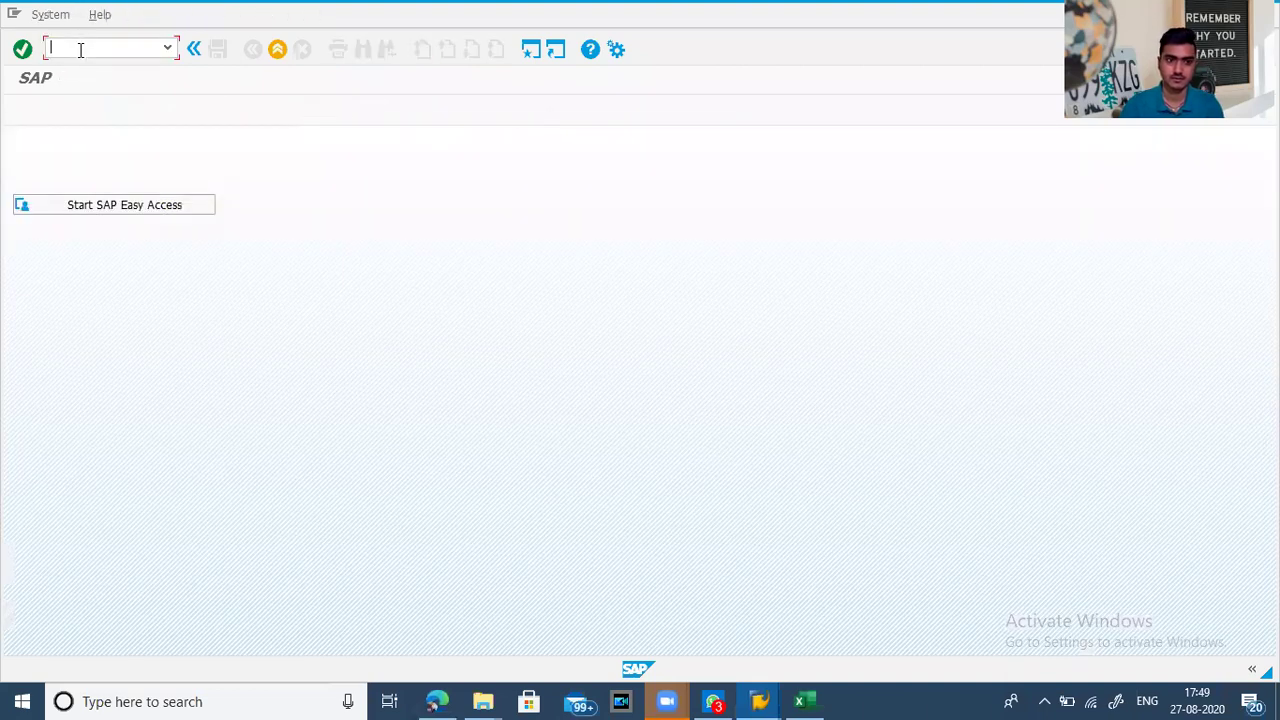
left_click(84, 207)
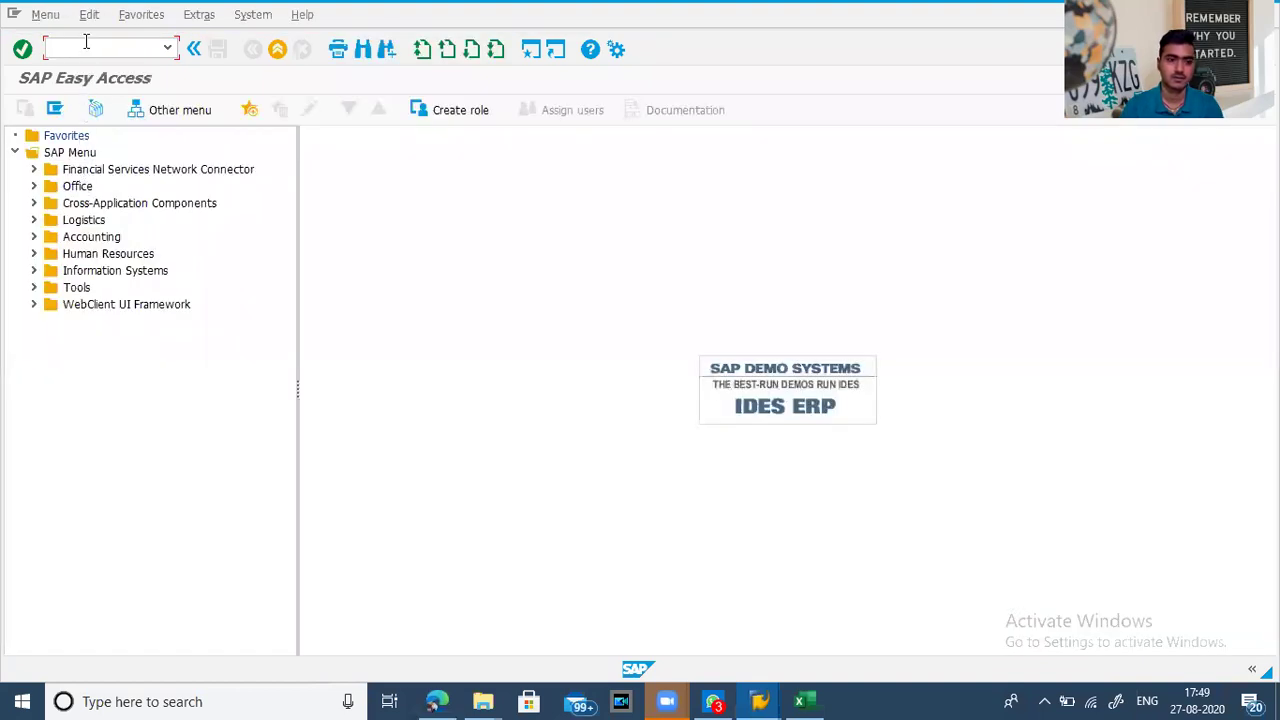
Switch back to the SAP Excel Master workbook and select the T-Code cell of the Define Fiscal Year entry
key("alt+Tab")
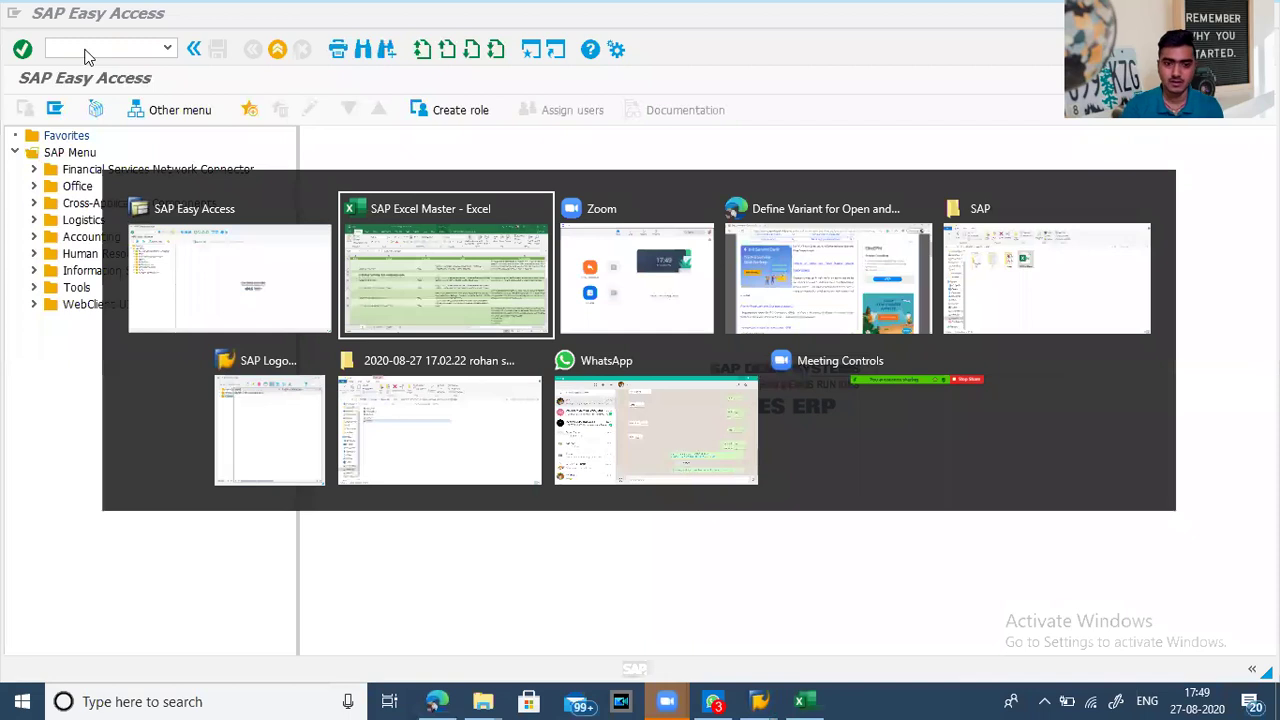
key("Right")
key("Right")
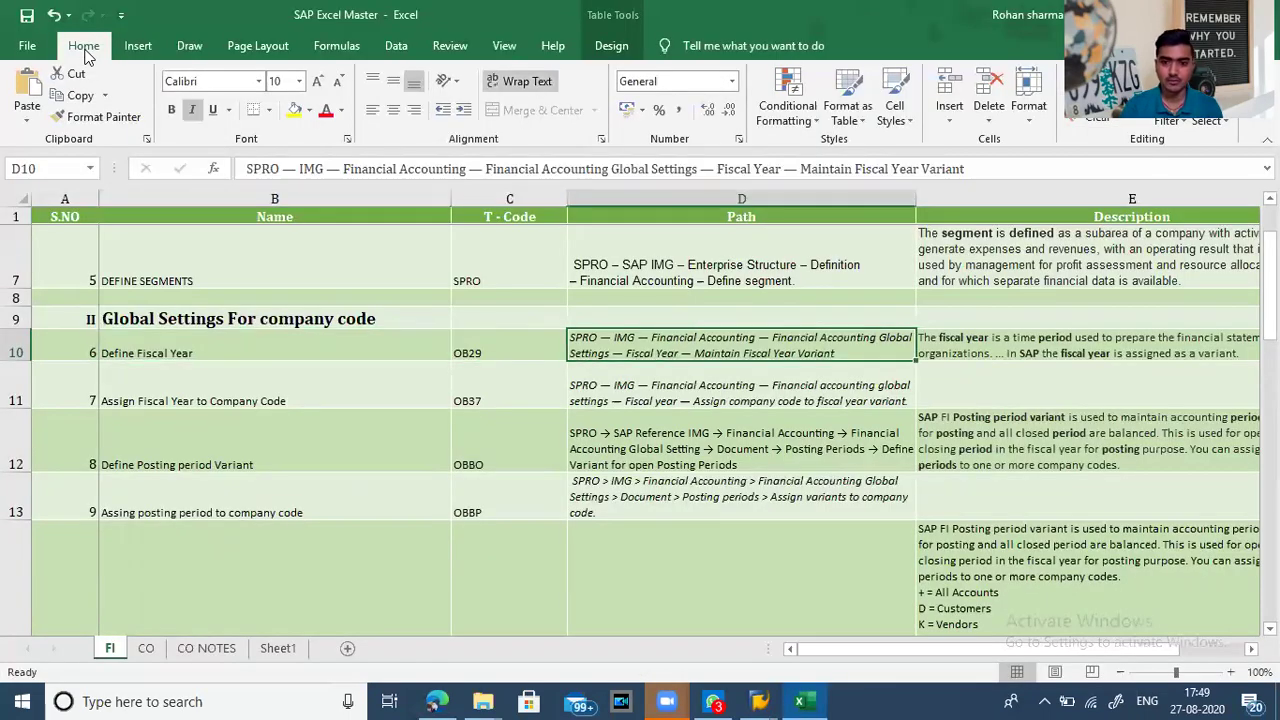
key("Left")
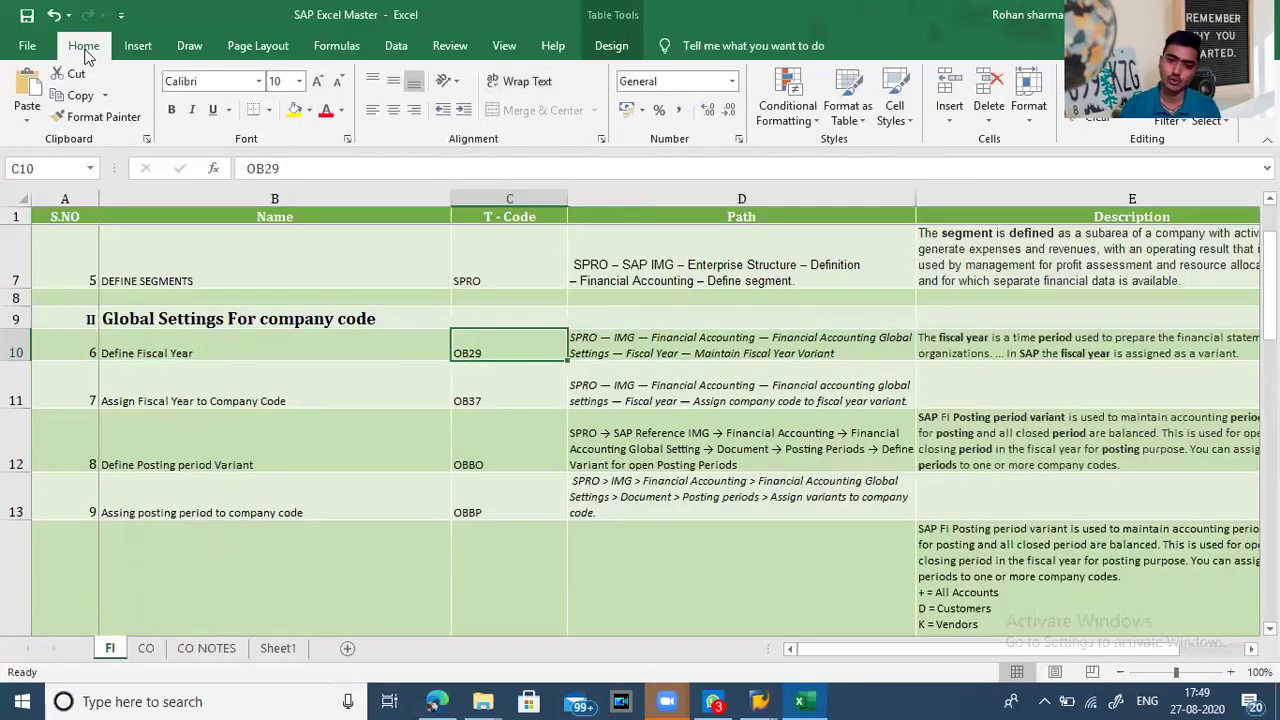
Switch to the SAP window and open the fiscal year variants overview with transaction OB29
key("alt+Tab")
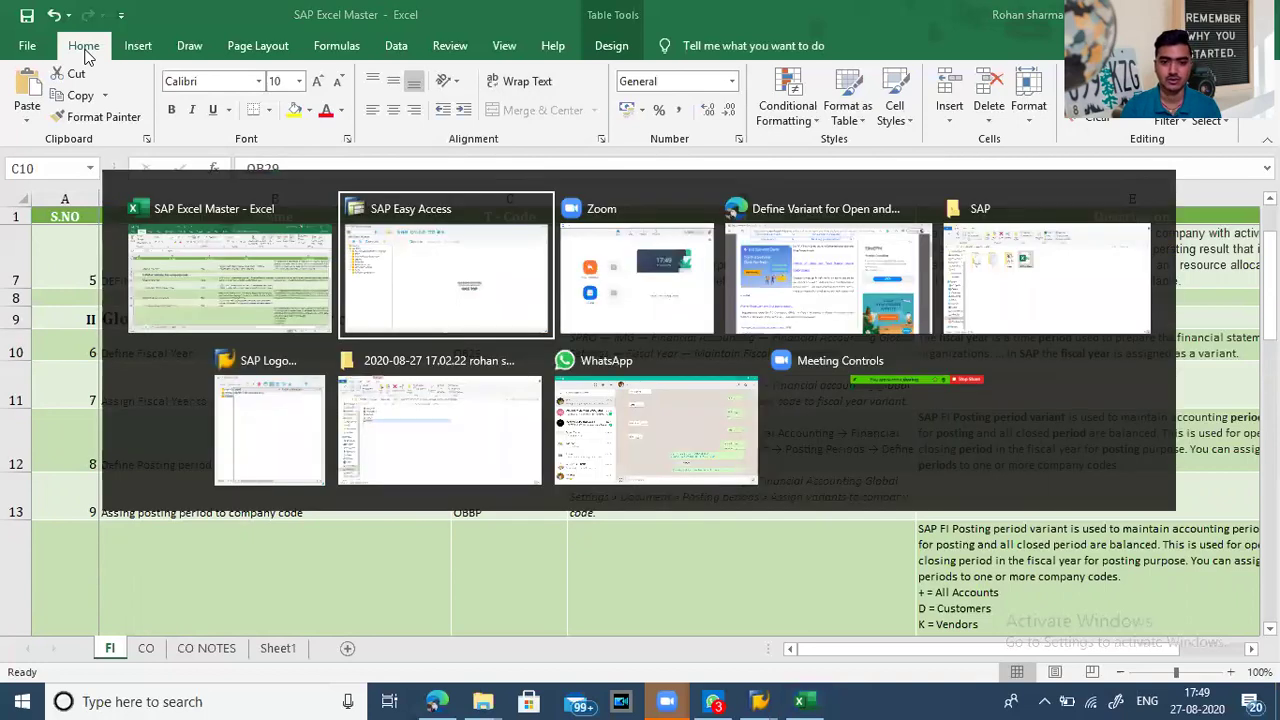
type("ob2")
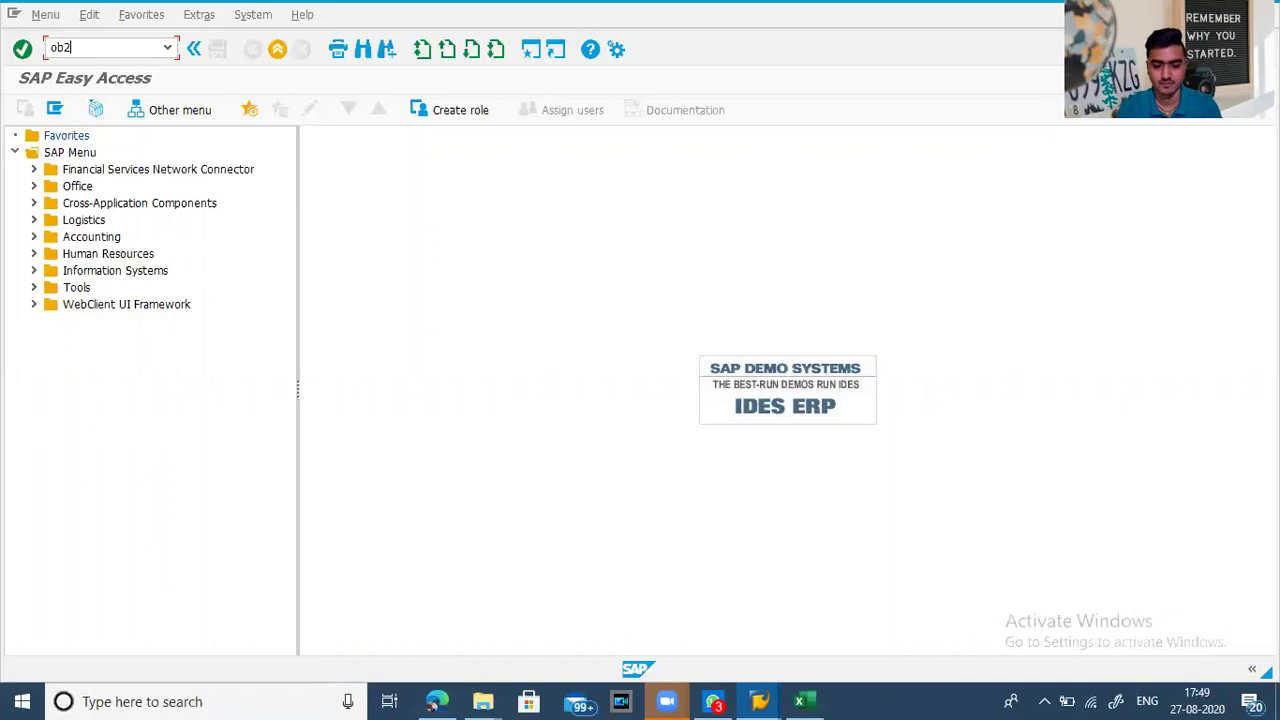
type("9")
key("Return")
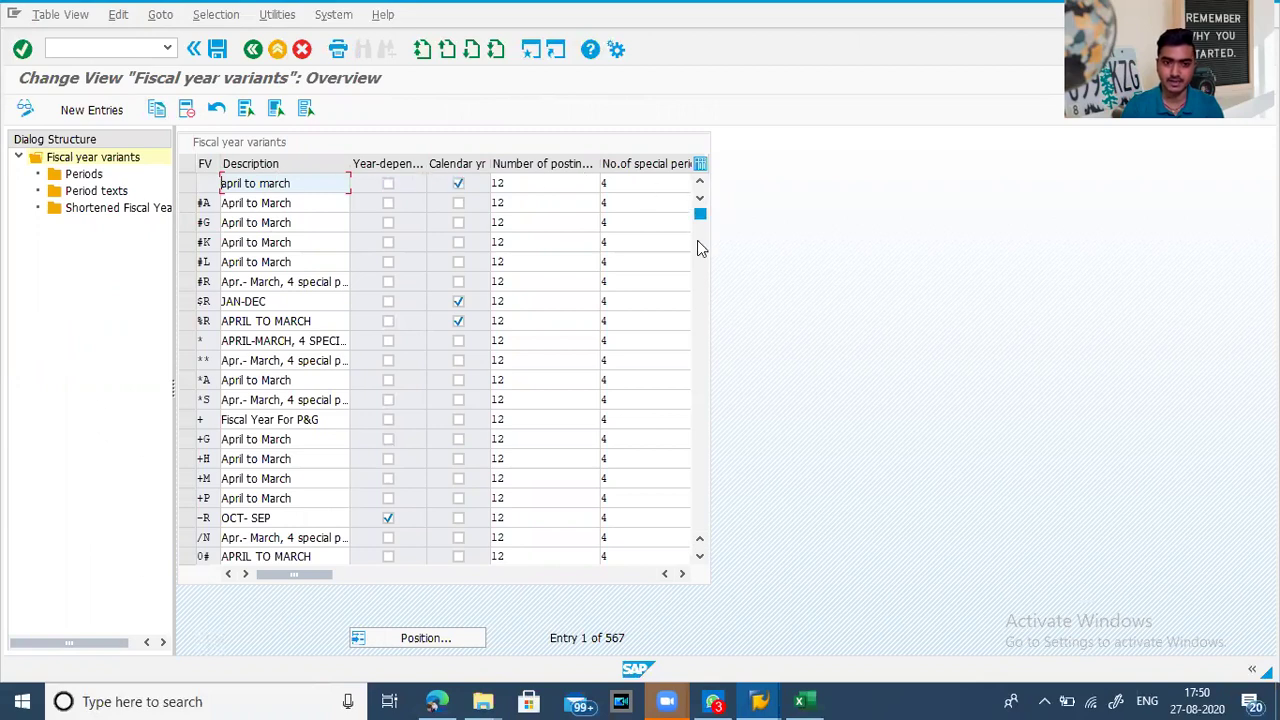
Examine the first existing fiscal year variants in the overview, including their descriptions, calendar year flags and period numbers
left_click(700, 560)
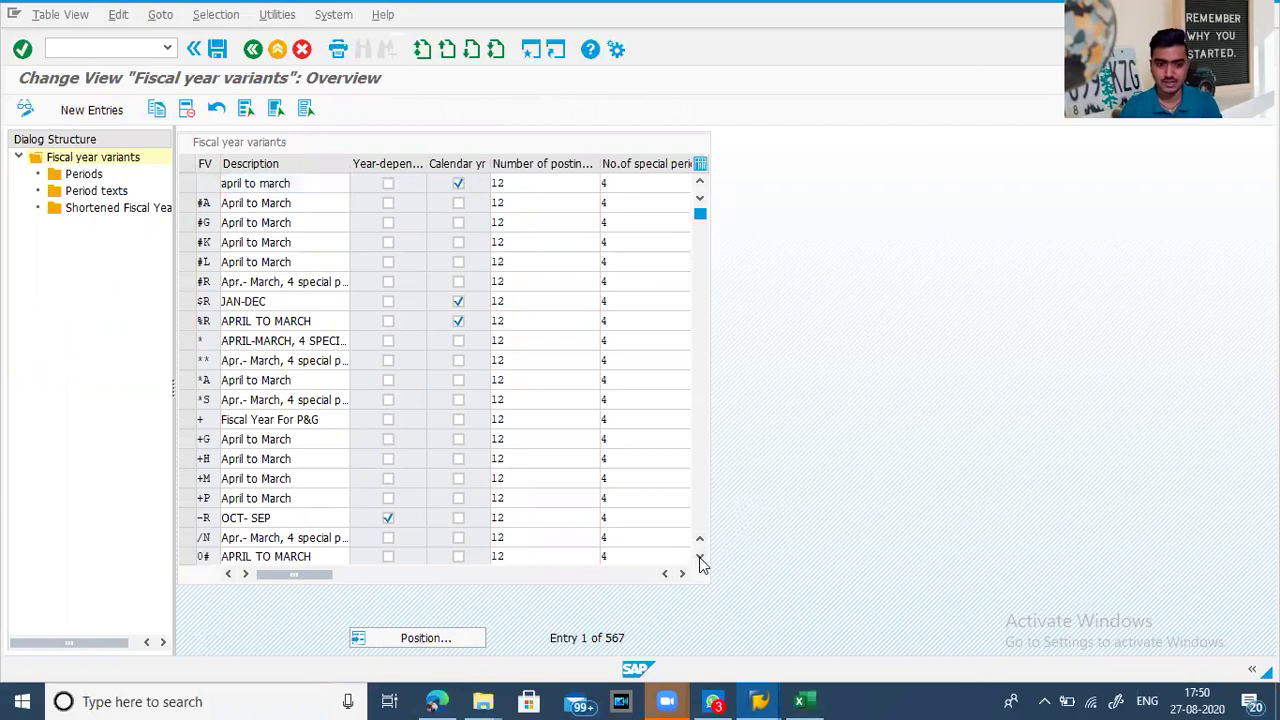
left_click(700, 560)
left_click(700, 560)
left_click(700, 560)
left_click(700, 560)
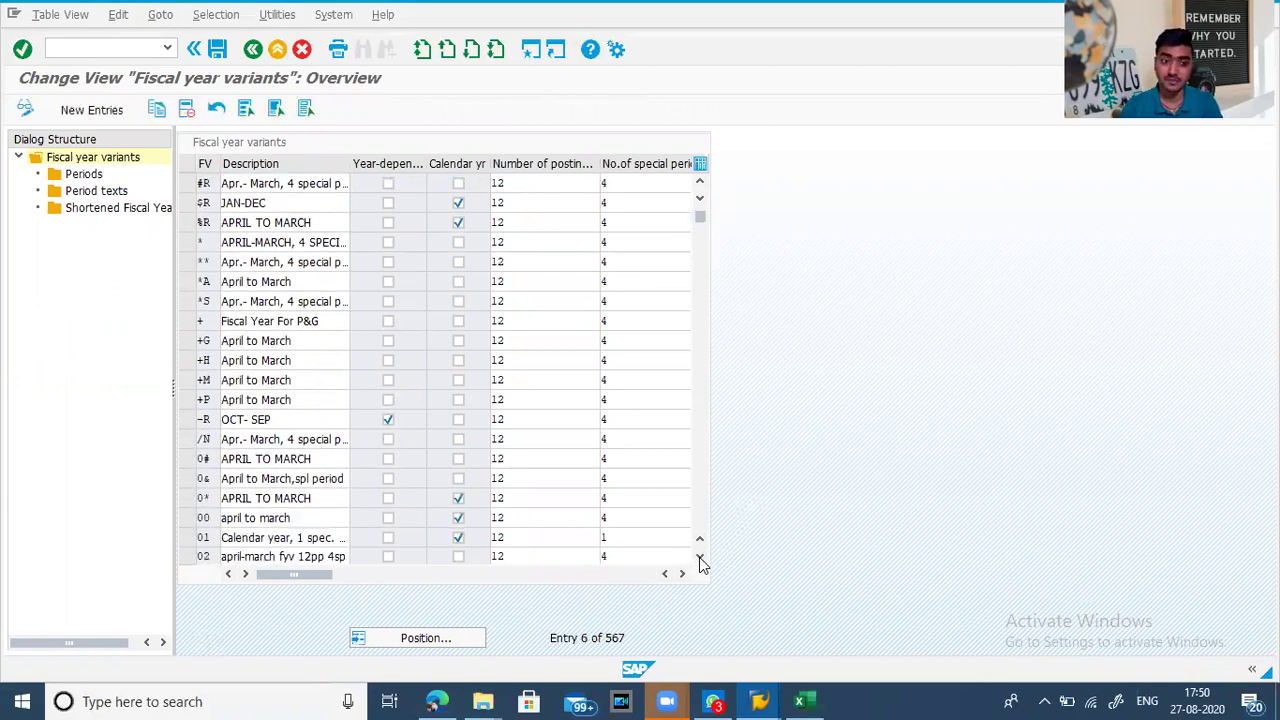
left_click(700, 560)
left_click(700, 560)
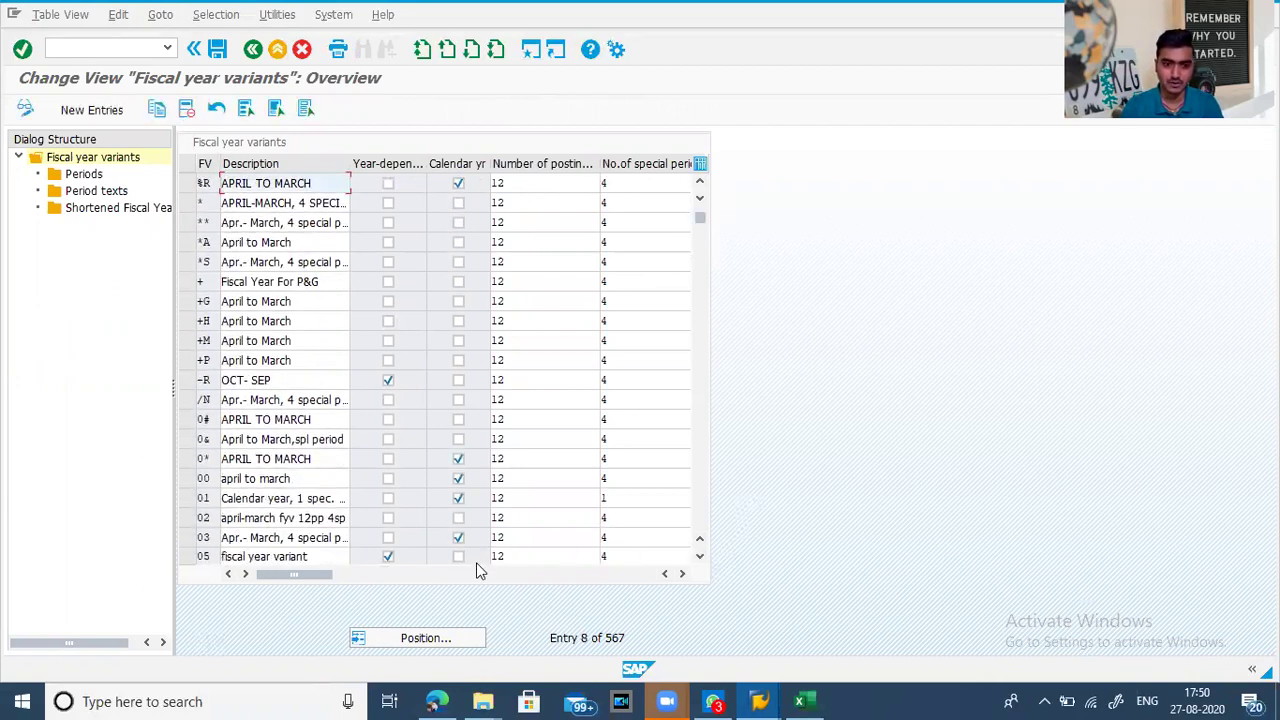
Position the fiscal year variant list at key AN and at key AU to check whether they are taken
left_click(428, 640)
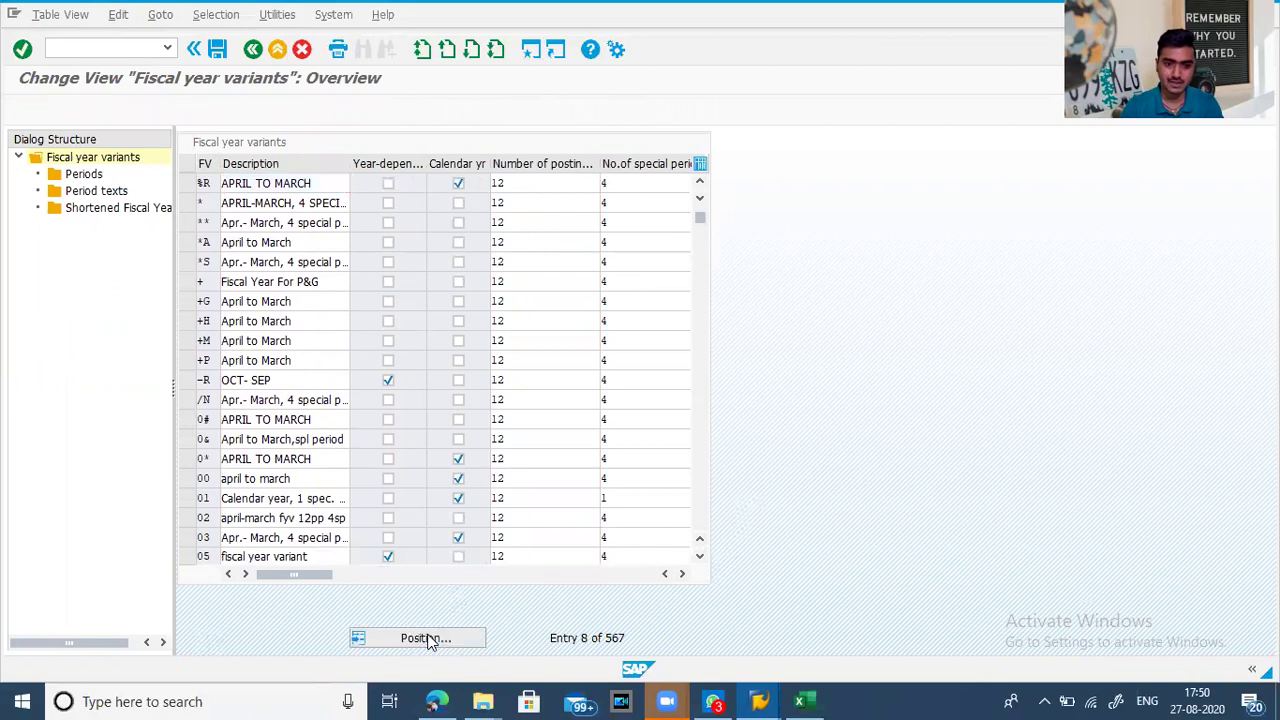
type("an")
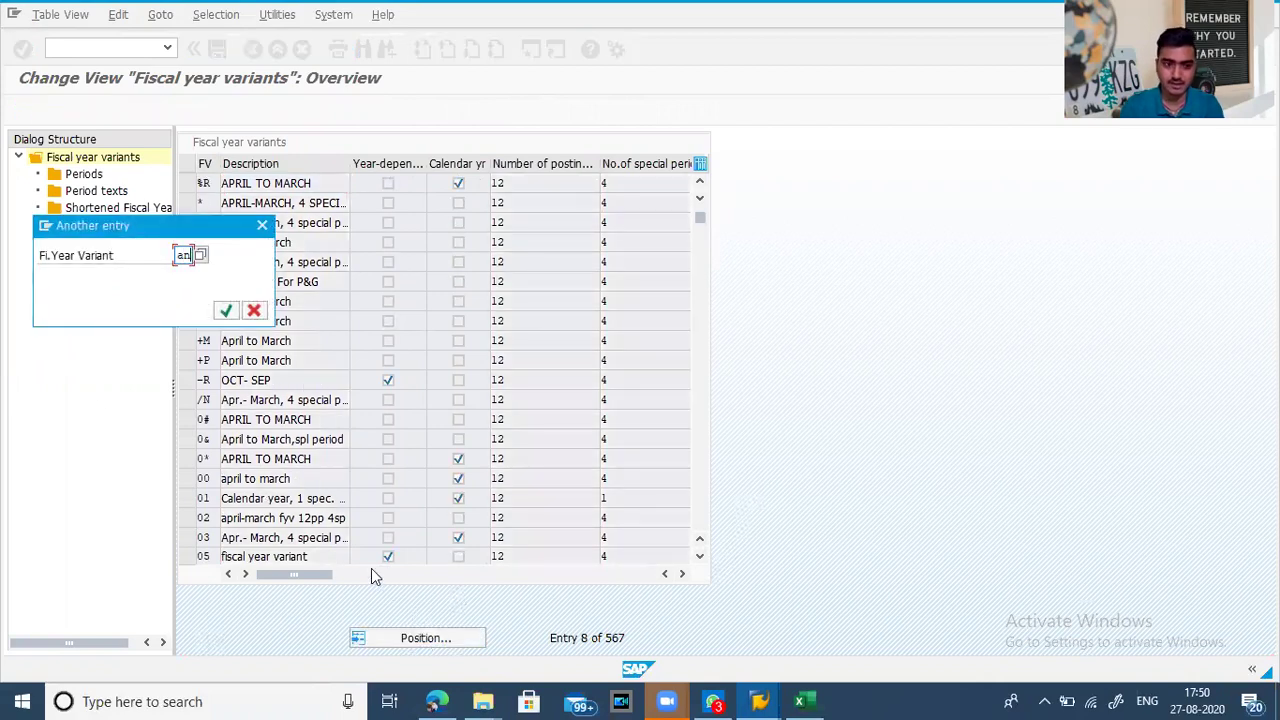
key("Return")
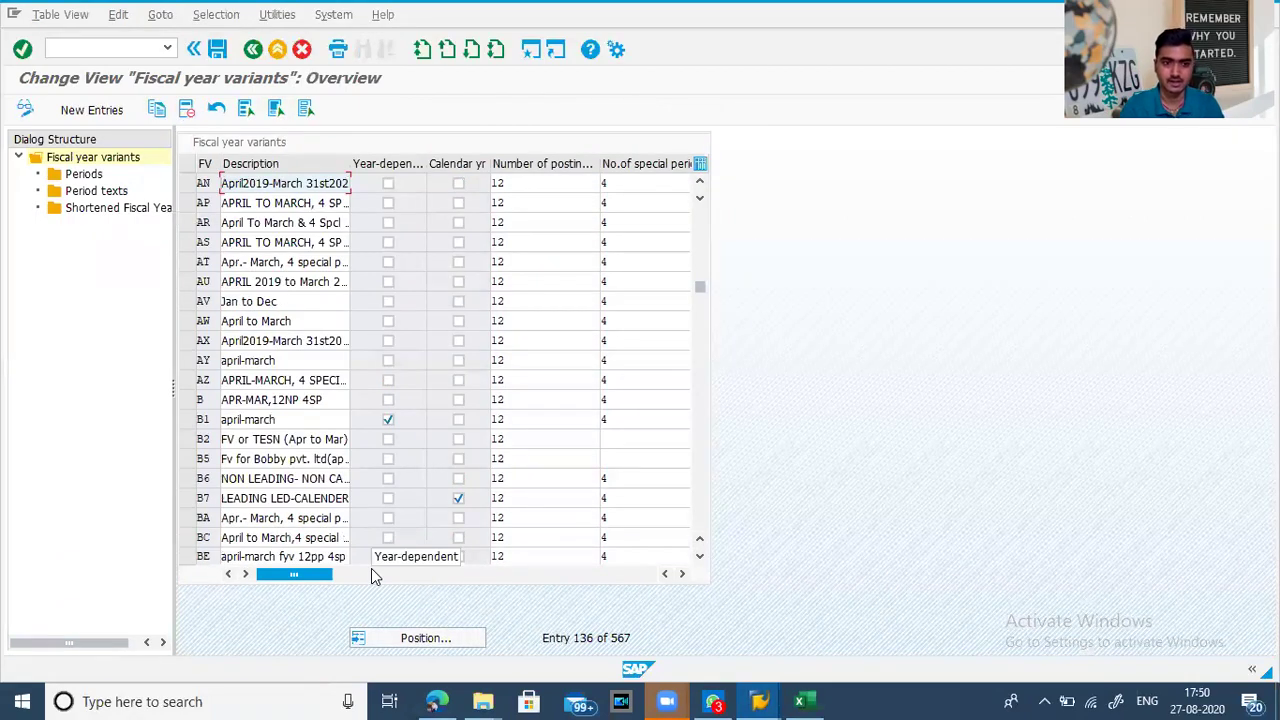
left_click(405, 638)
type("au")
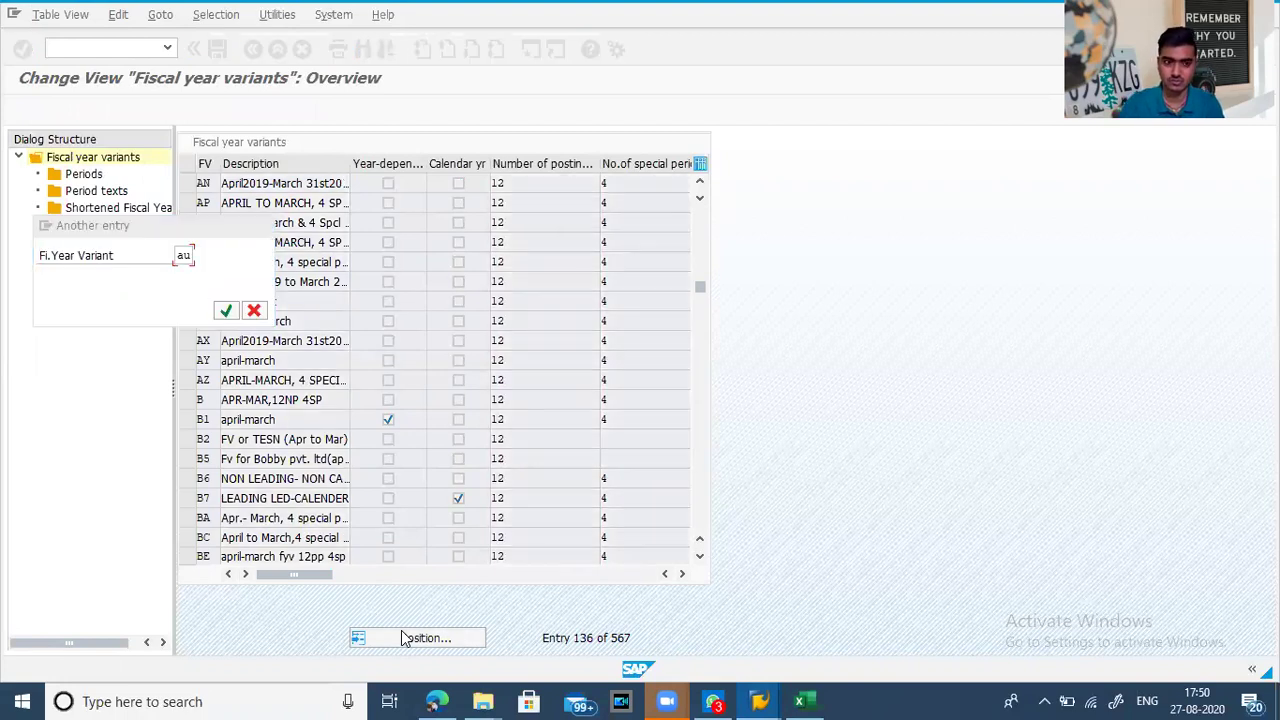
key("Return")
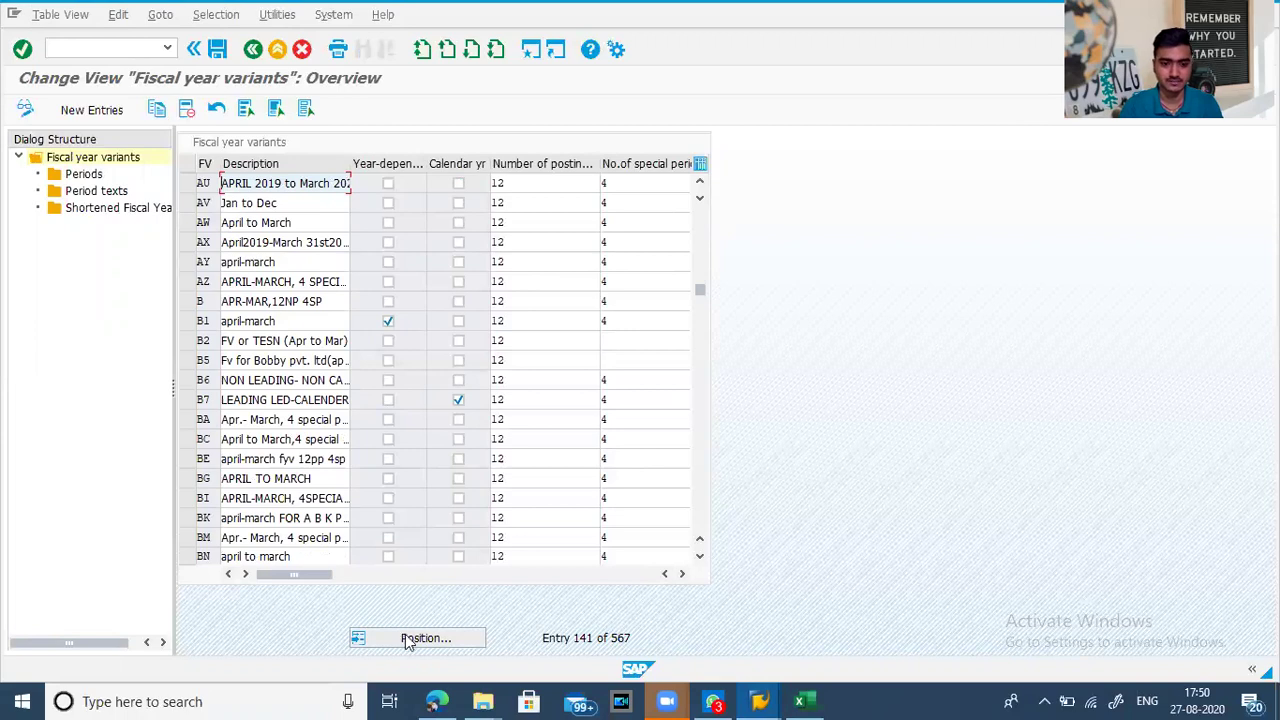
Look up keys 11 and 1Z in the fiscal year variant list using the Position function
left_click(429, 638)
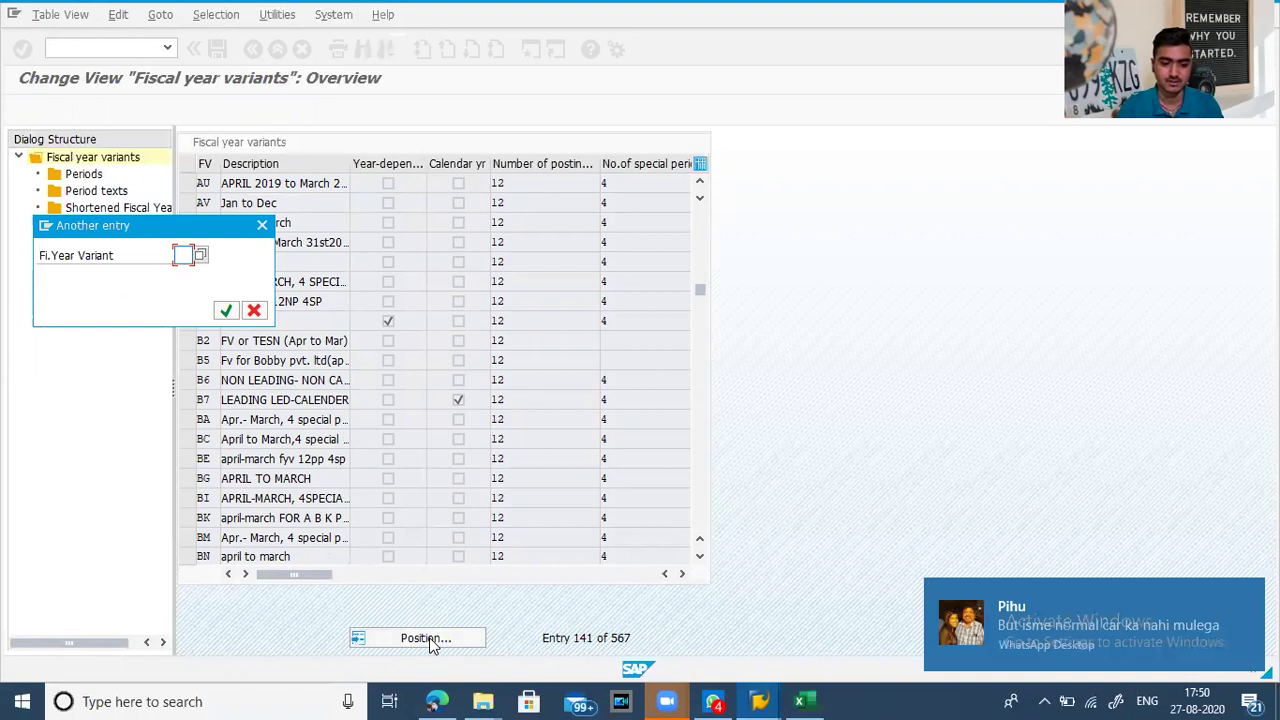
type("11")
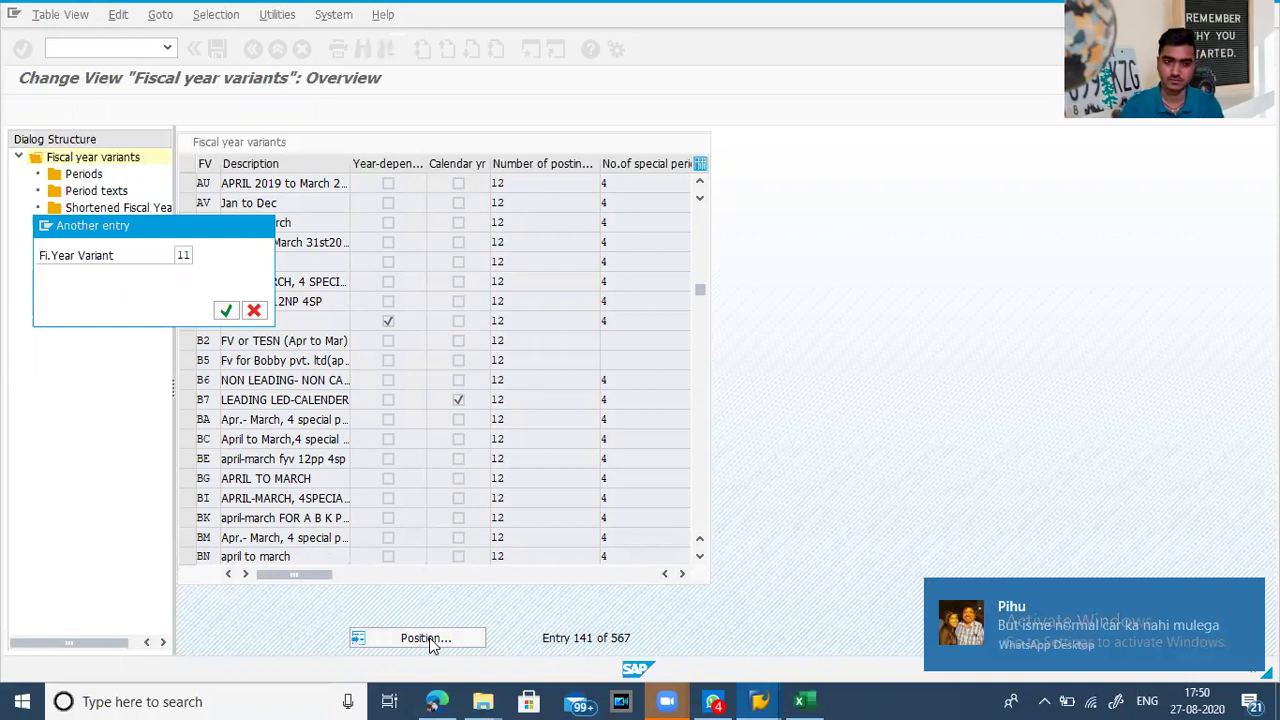
key("Return")
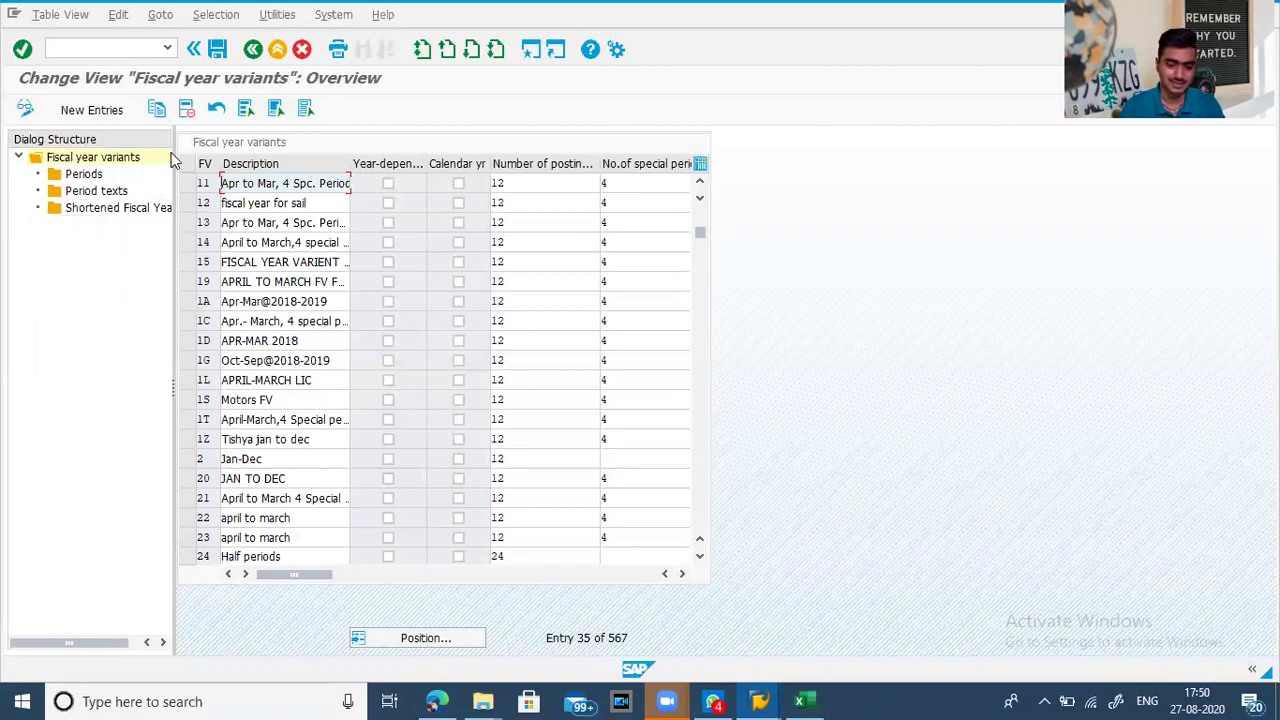
left_click(424, 640)
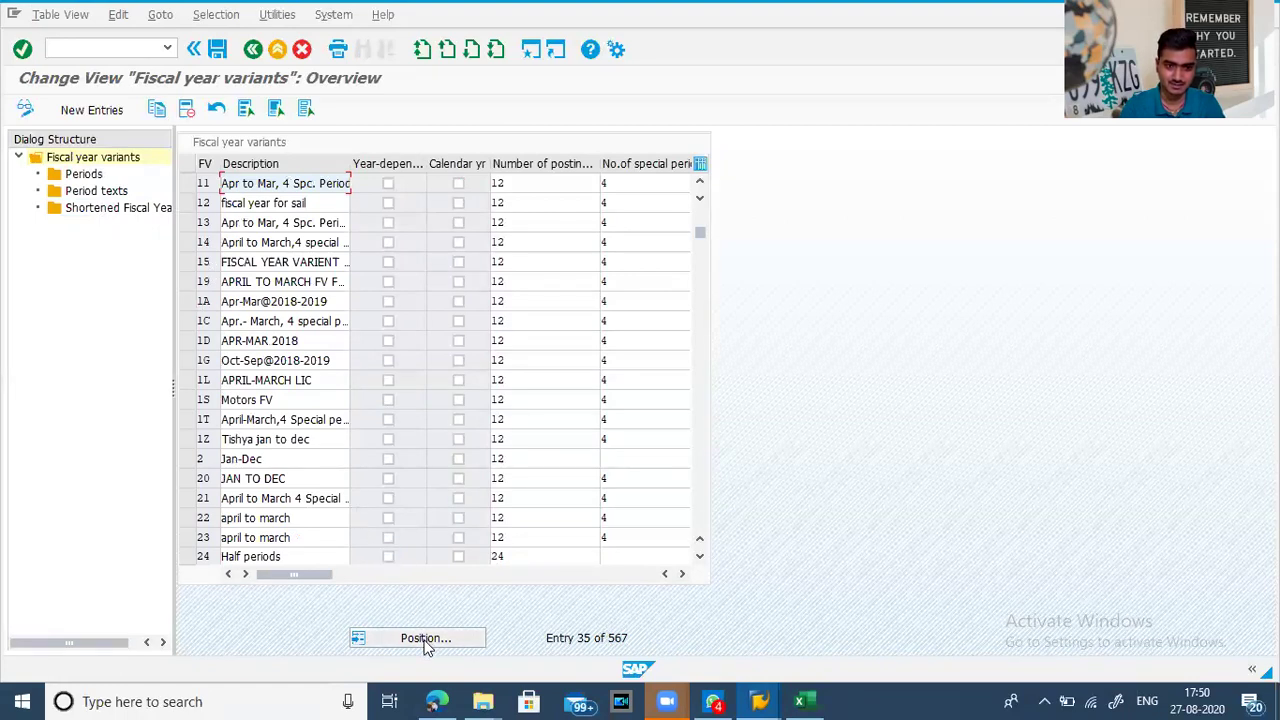
type("12")
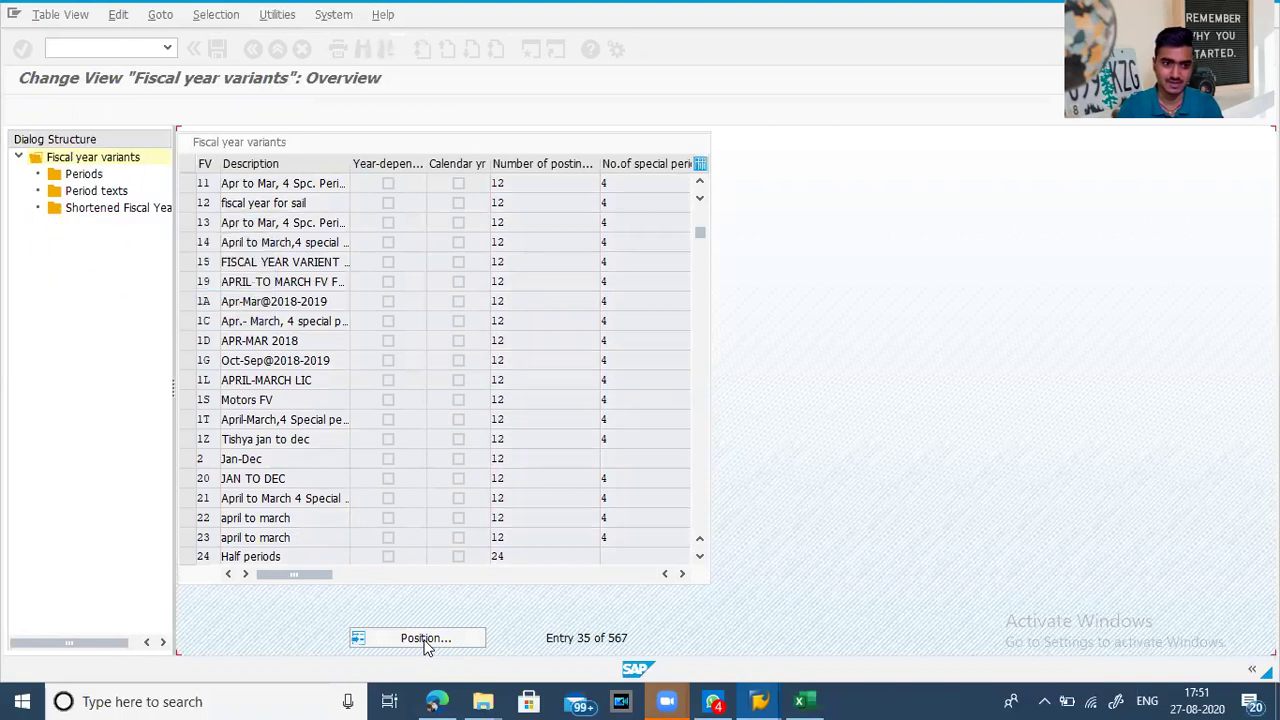
key("Return")
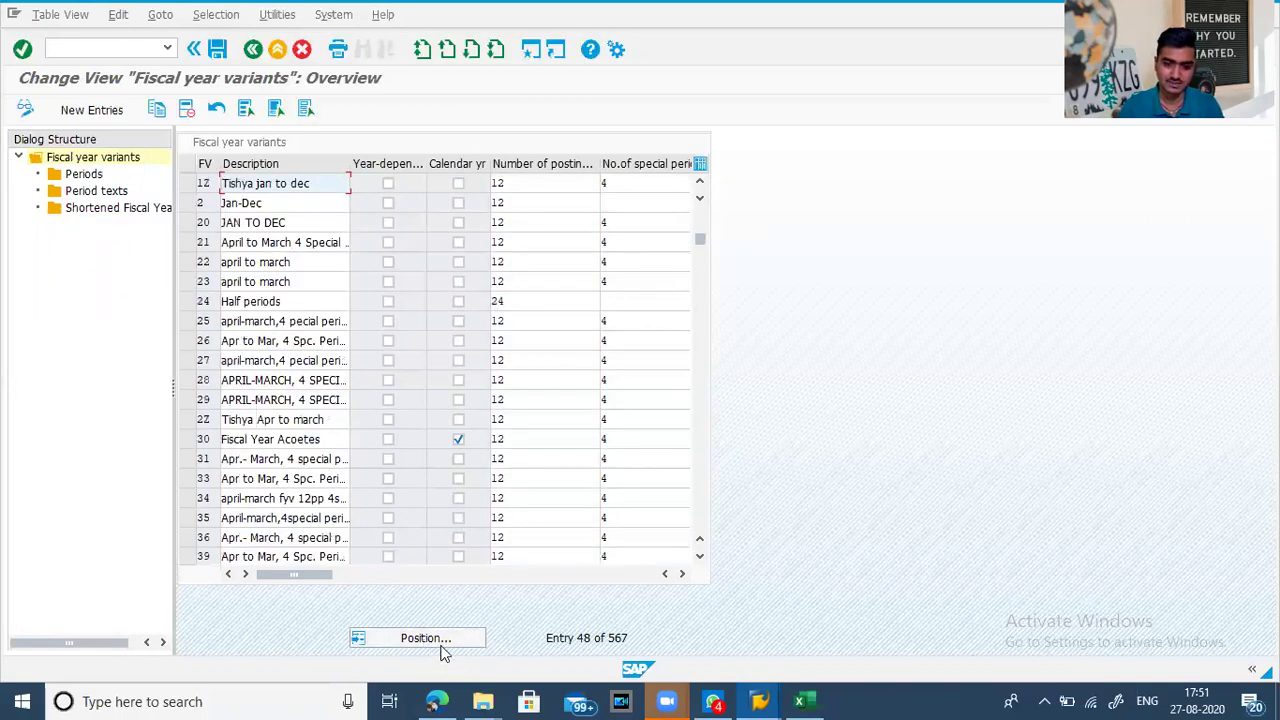
Check the fiscal year variant list at keys AA, WA and X1 to find an unused variant key
left_click(437, 640)
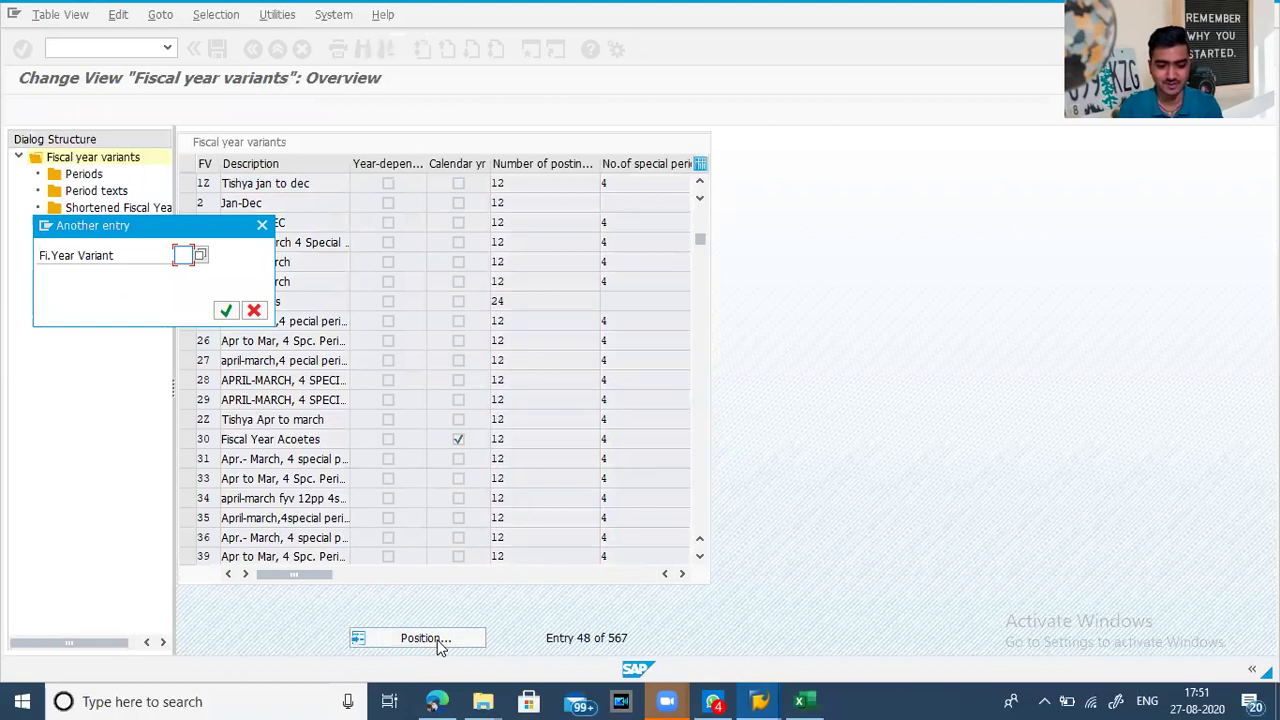
type("AA")
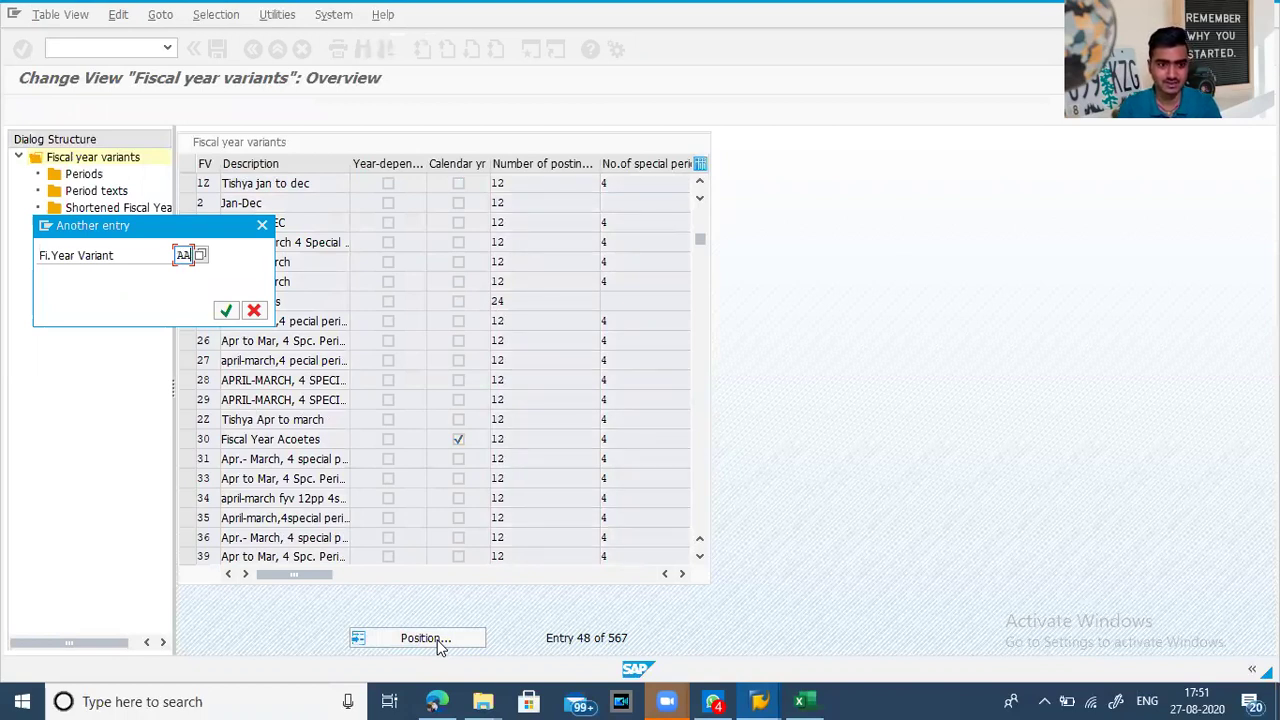
left_click(226, 309)
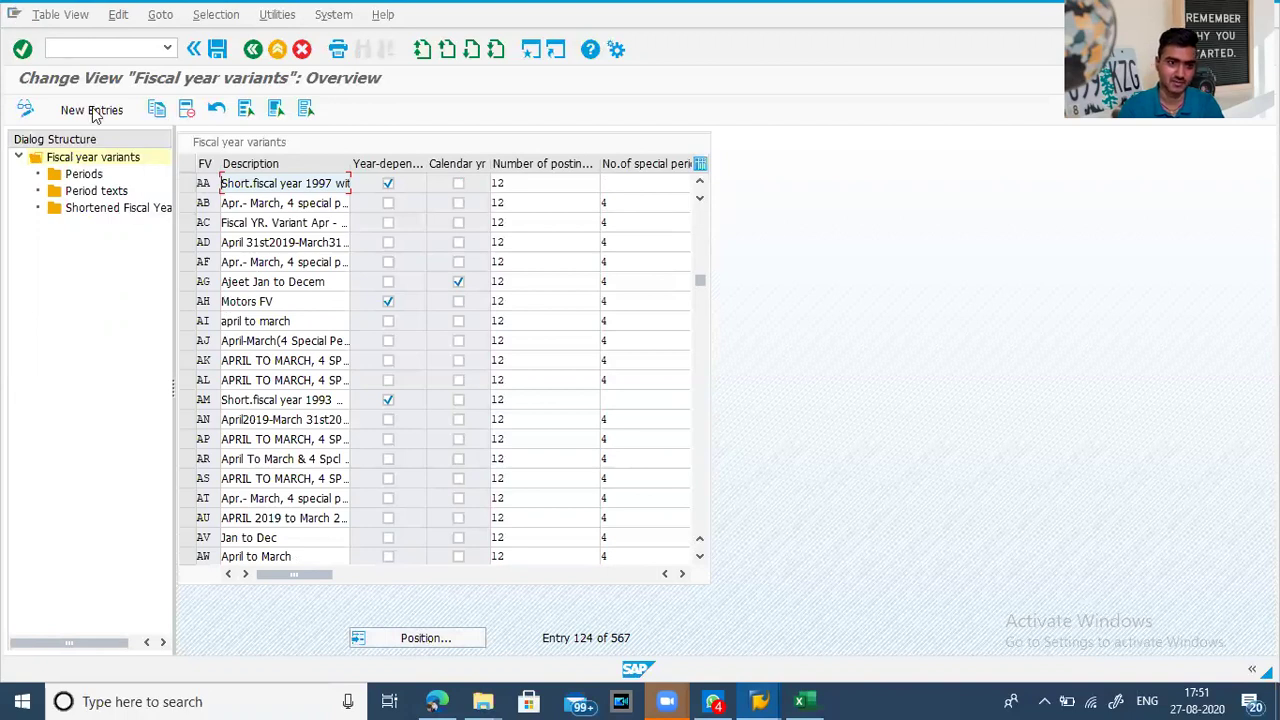
left_click(424, 645)
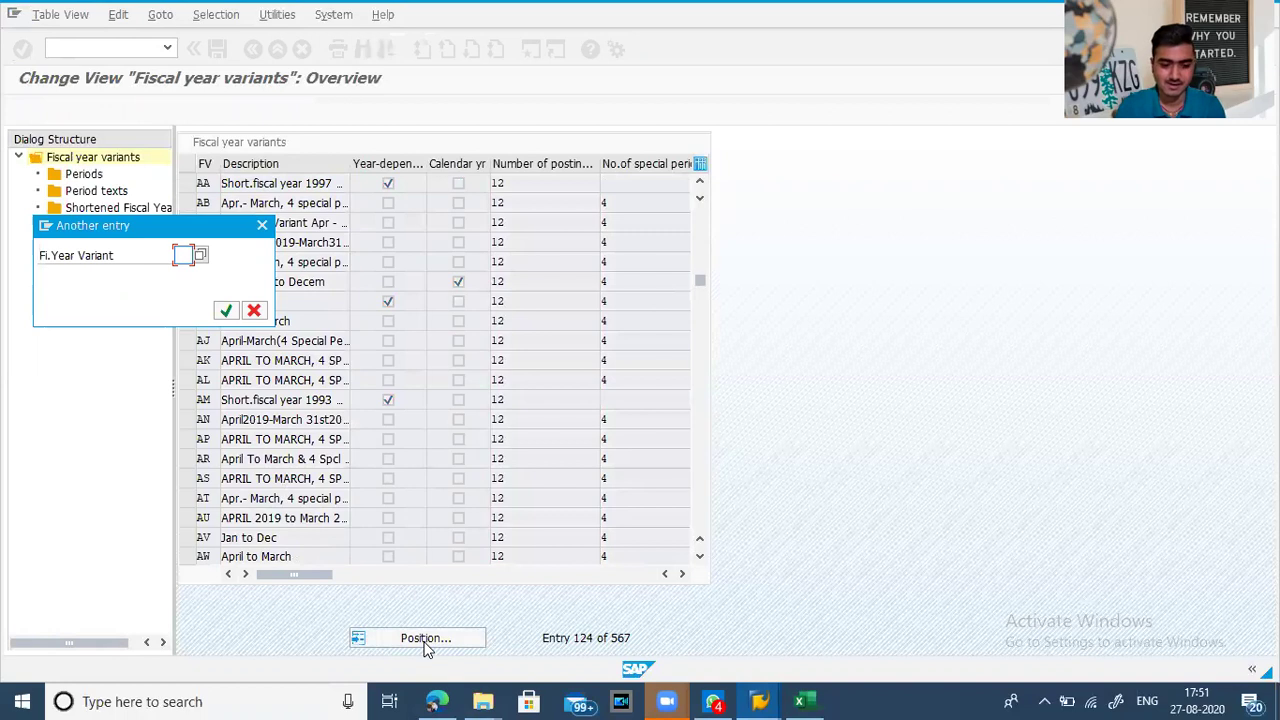
type("WA")
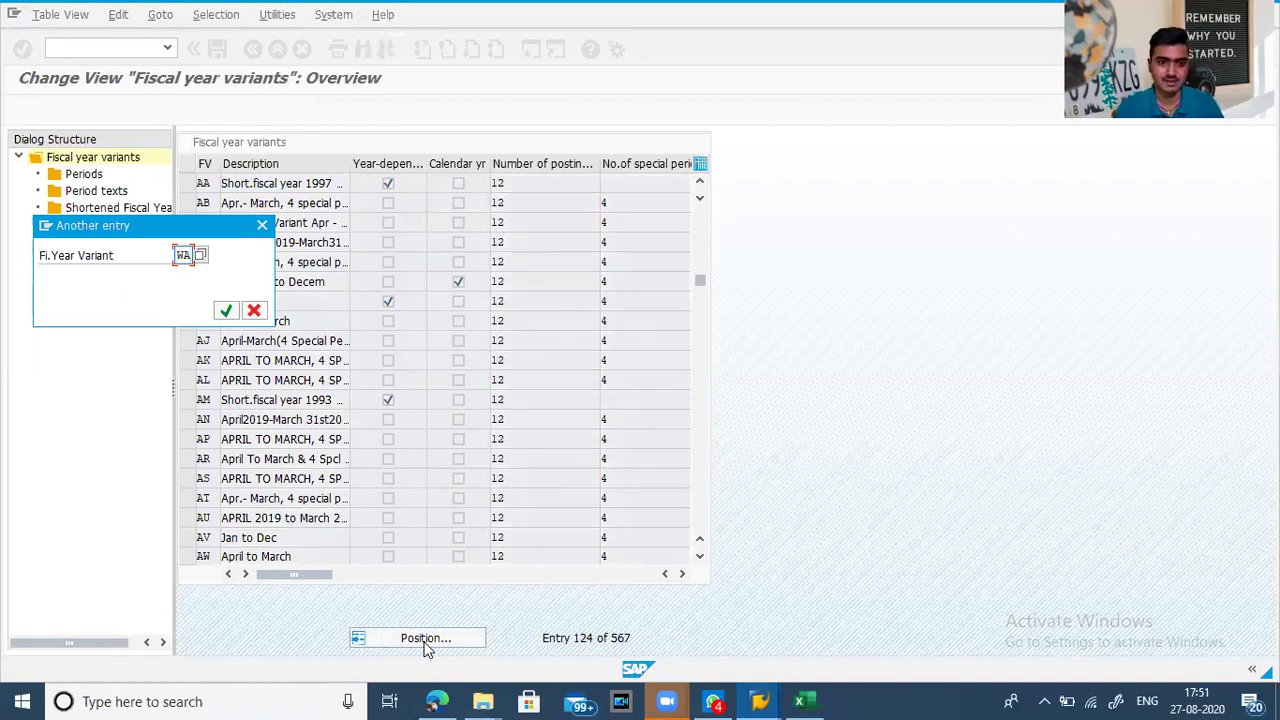
left_click(225, 311)
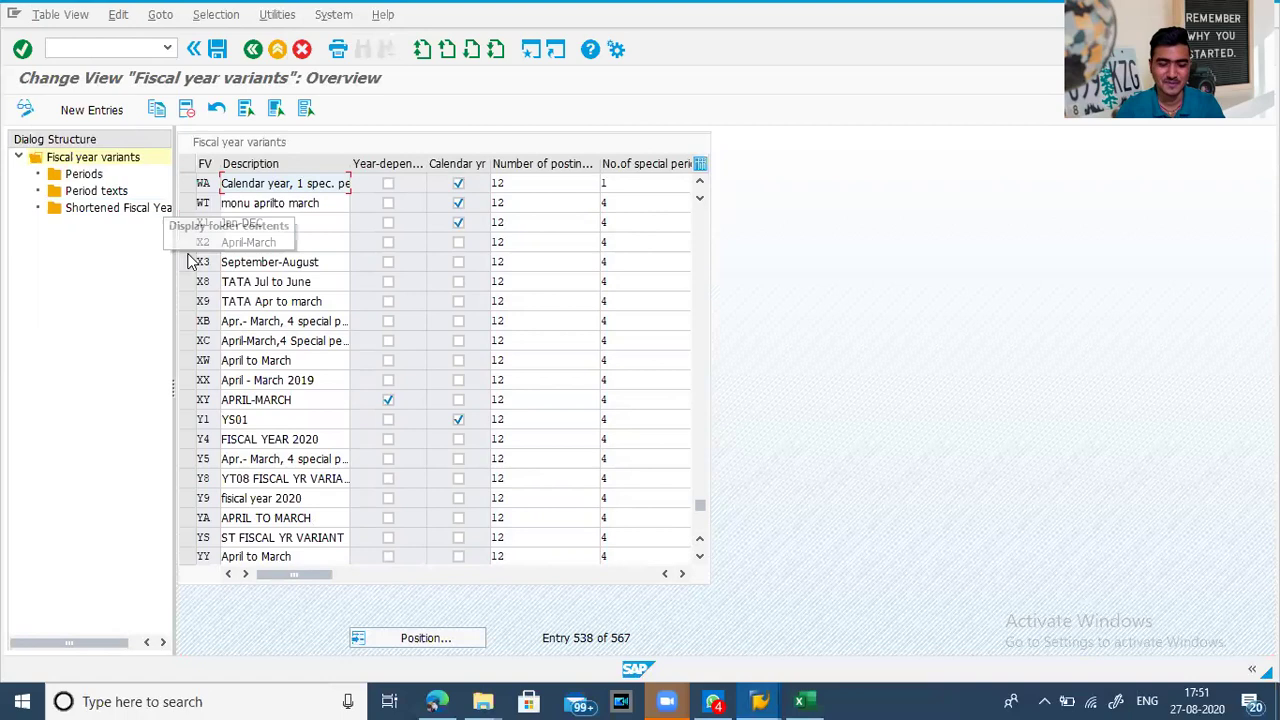
left_click(400, 634)
type("X1")
key("Return")
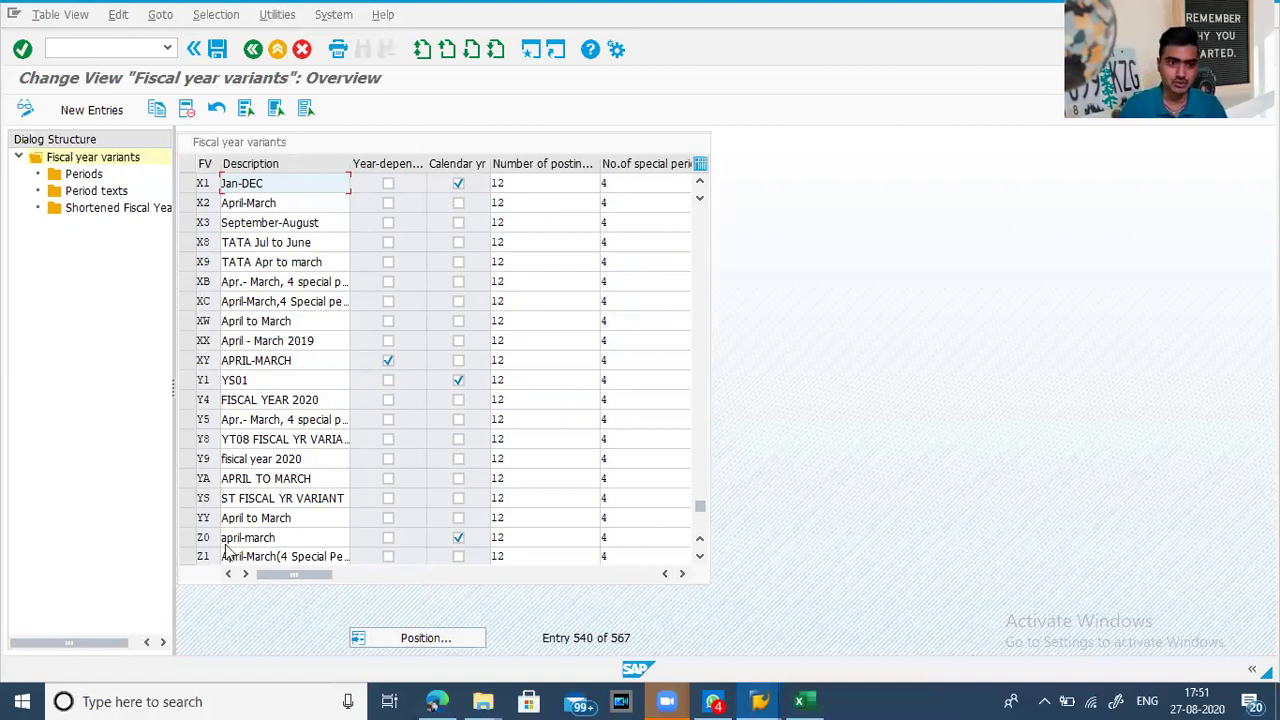
Create a new fiscal year variant entry with key WX and description "12 Normal period & 4 Special"
left_click(92, 110)
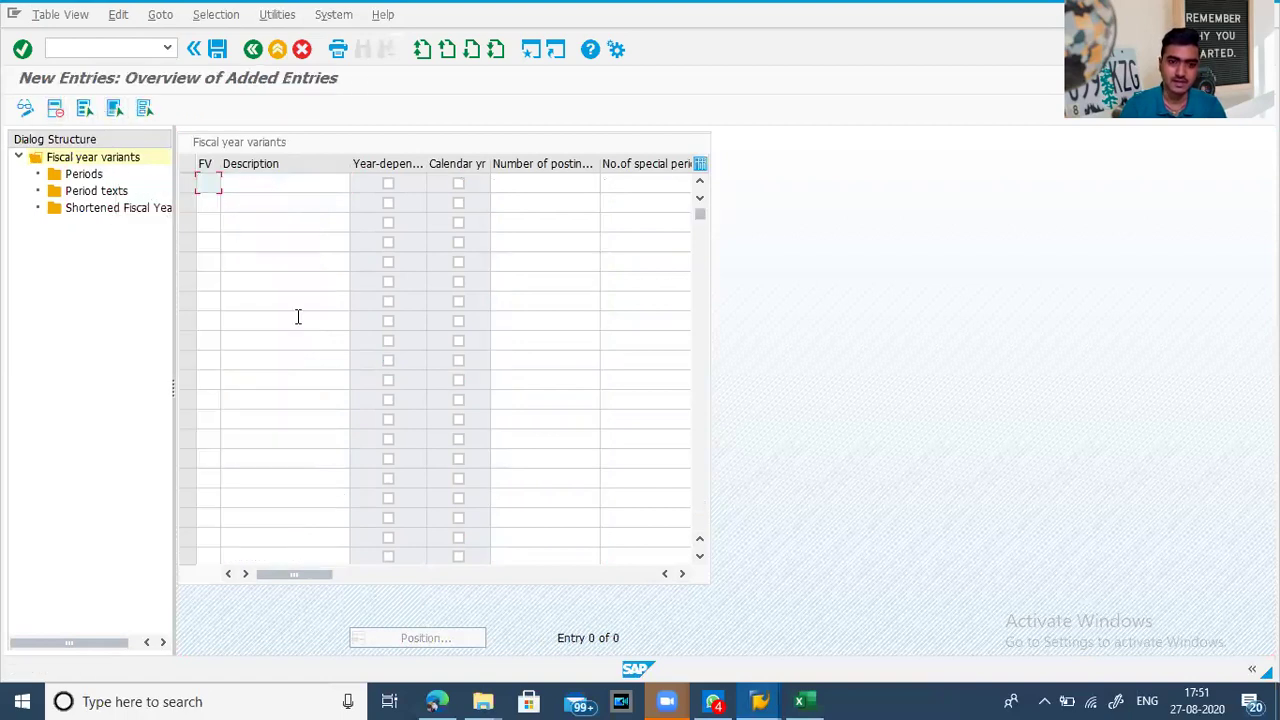
type("WX")
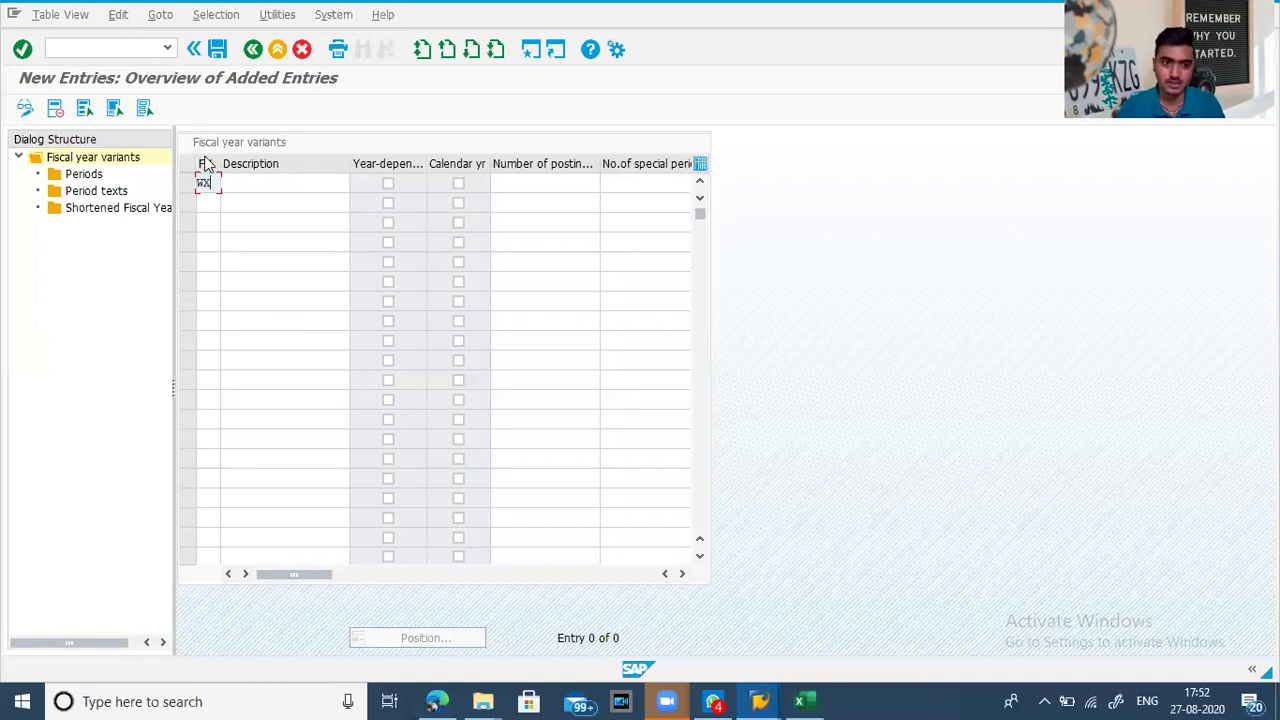
left_click(255, 184)
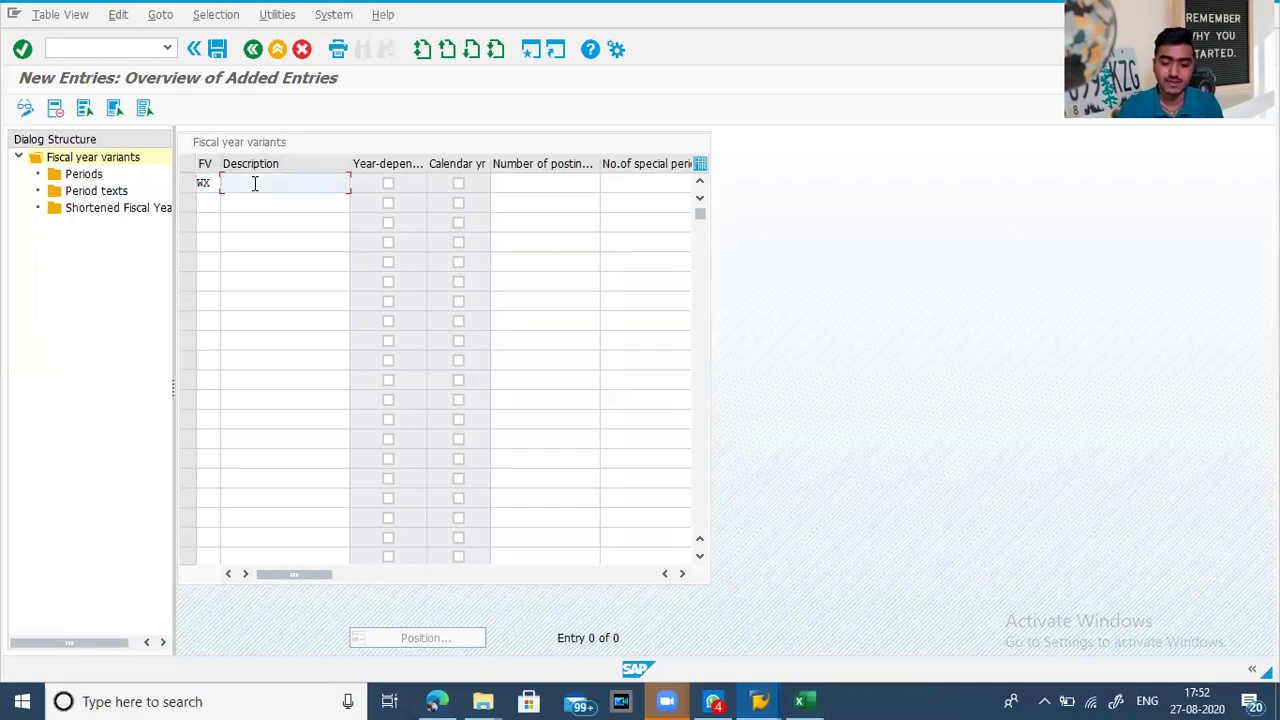
type("12")
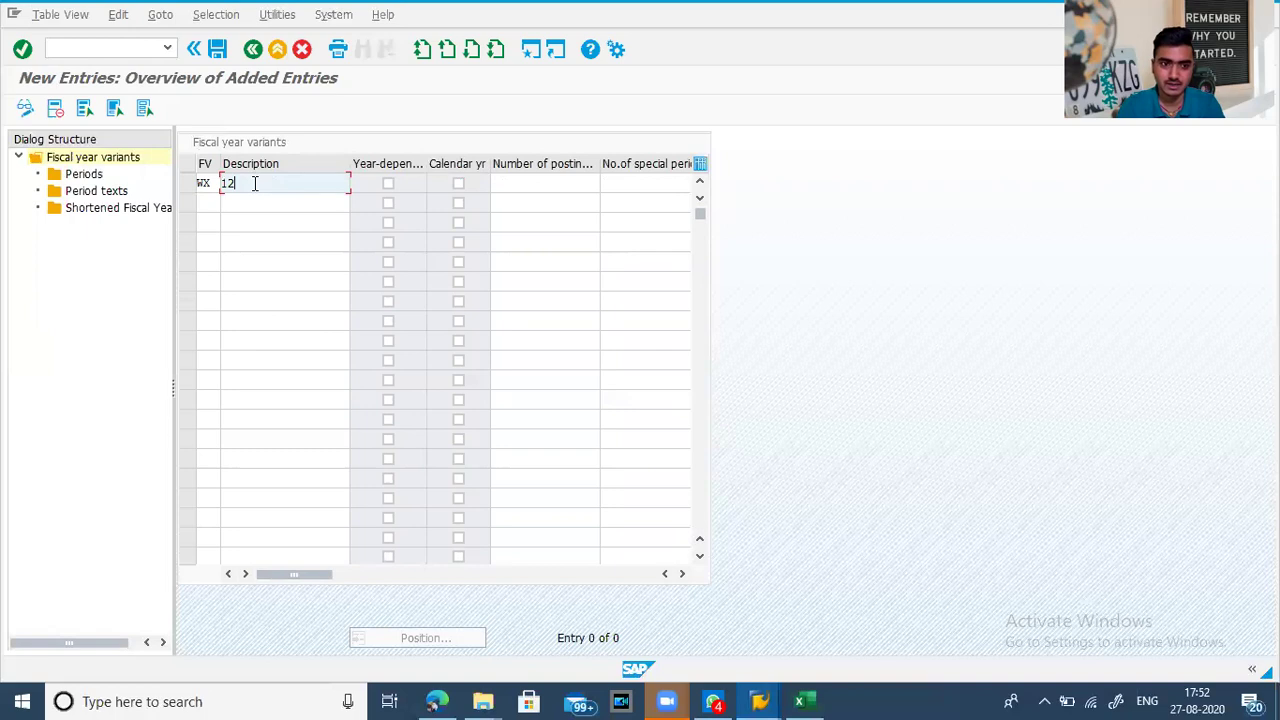
type(" No")
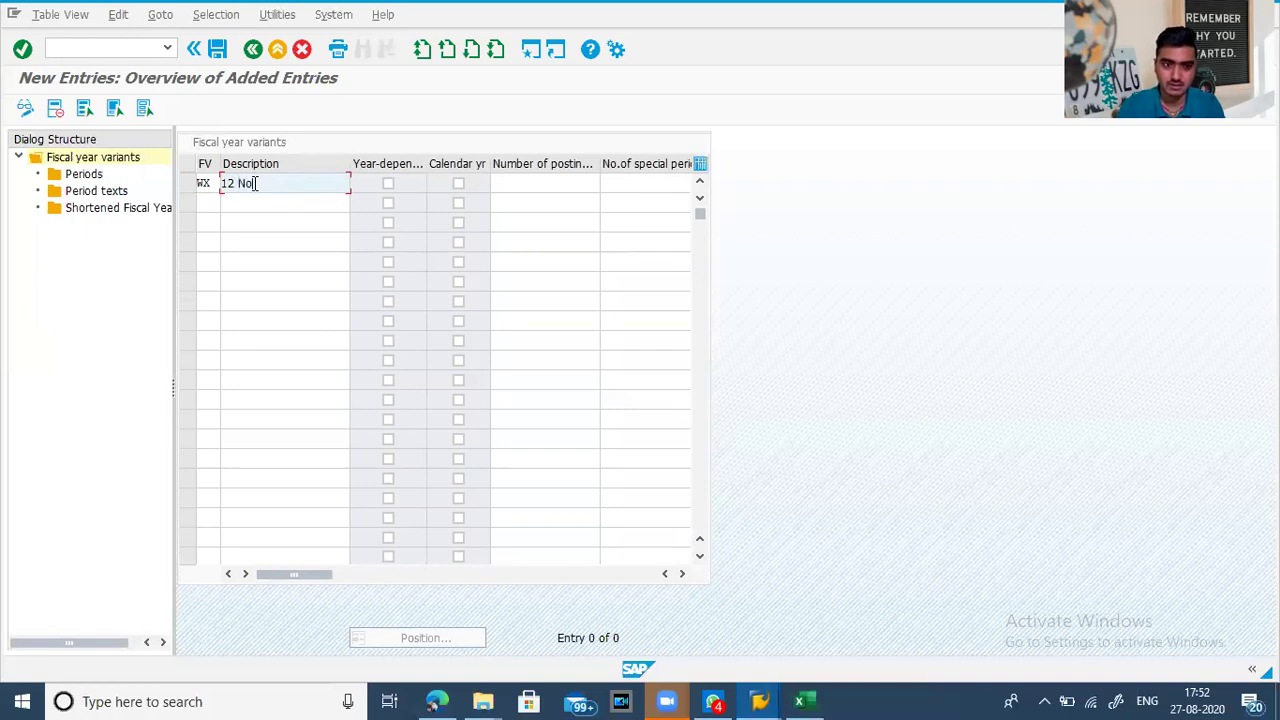
type("rmal")
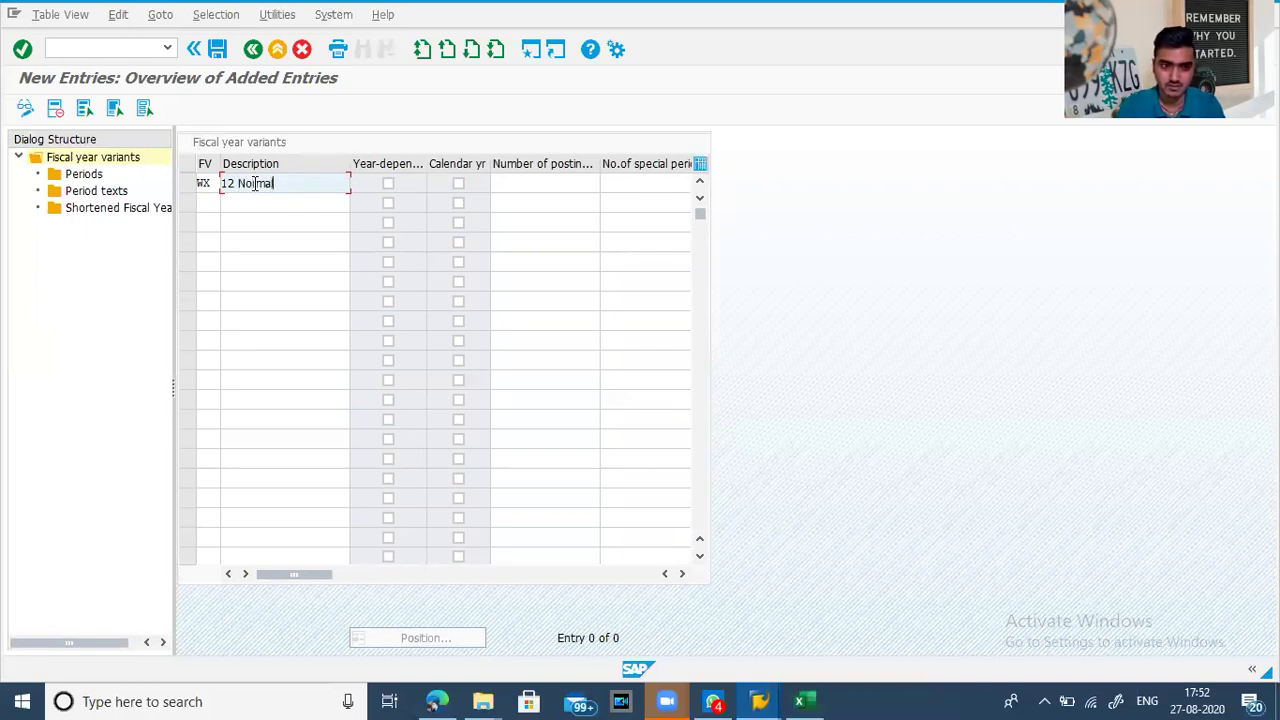
type(" period")
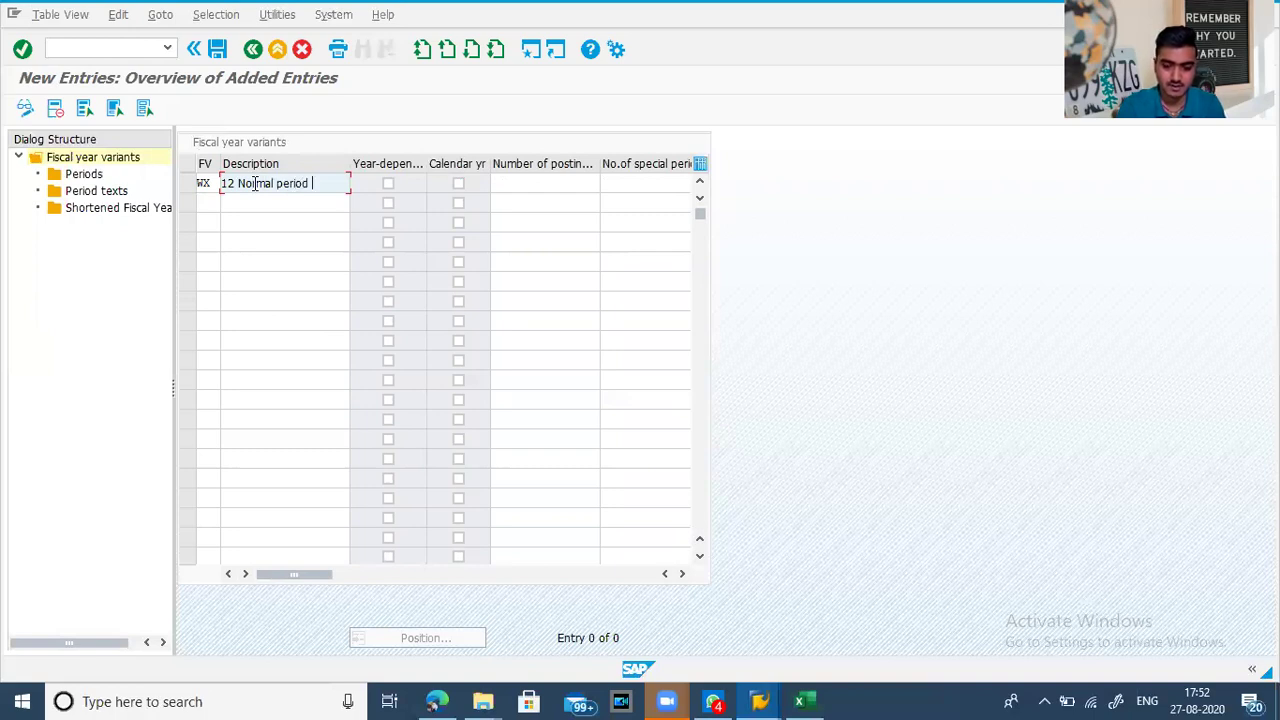
type(" & 4 ")
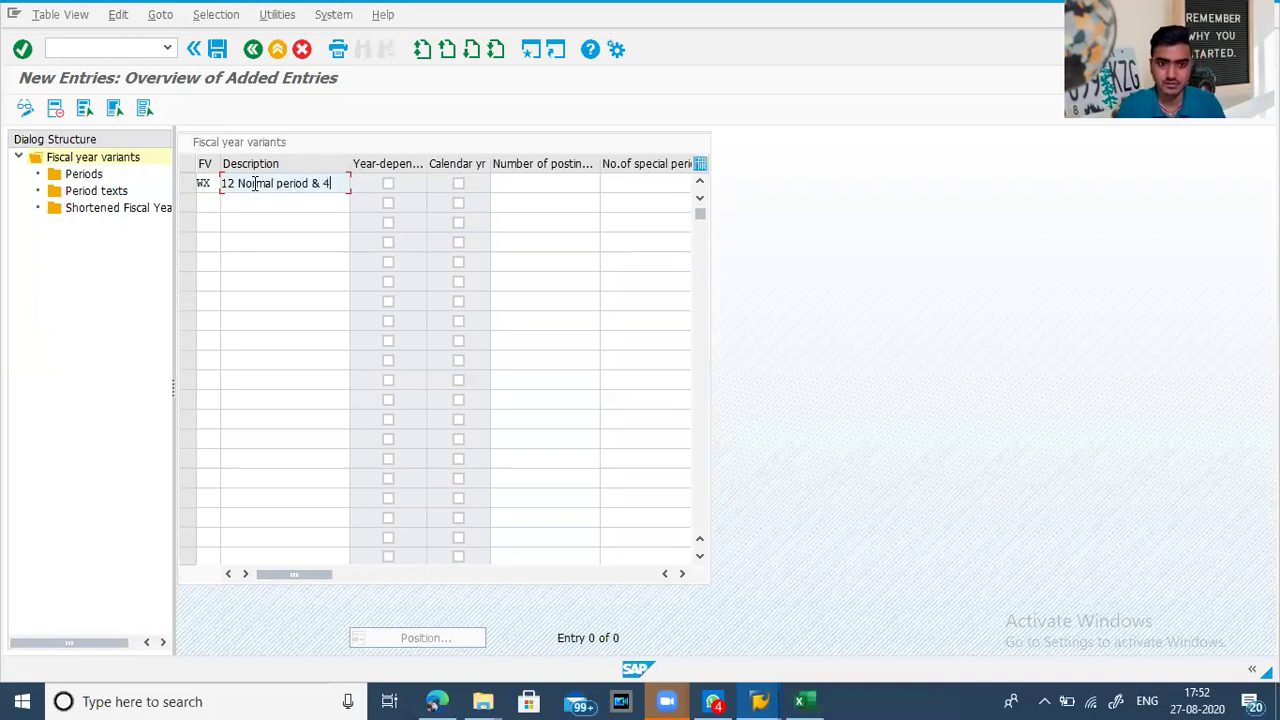
type("Spe")
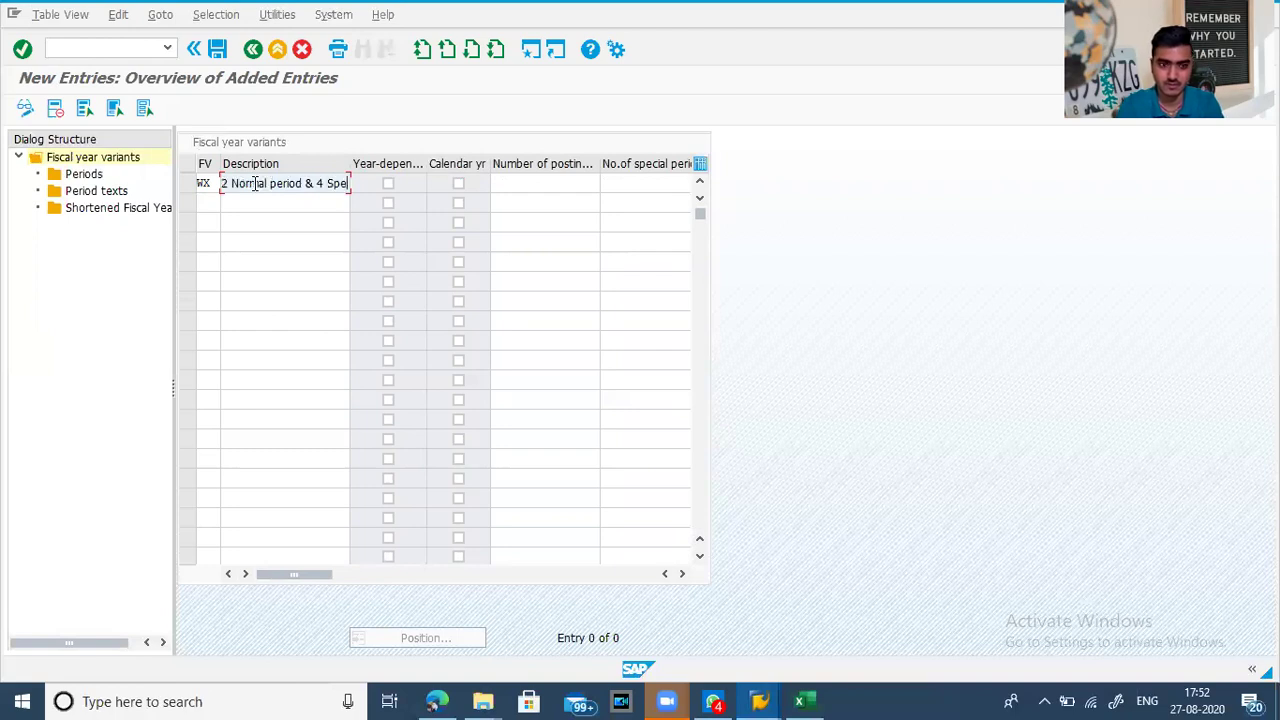
type("cial")
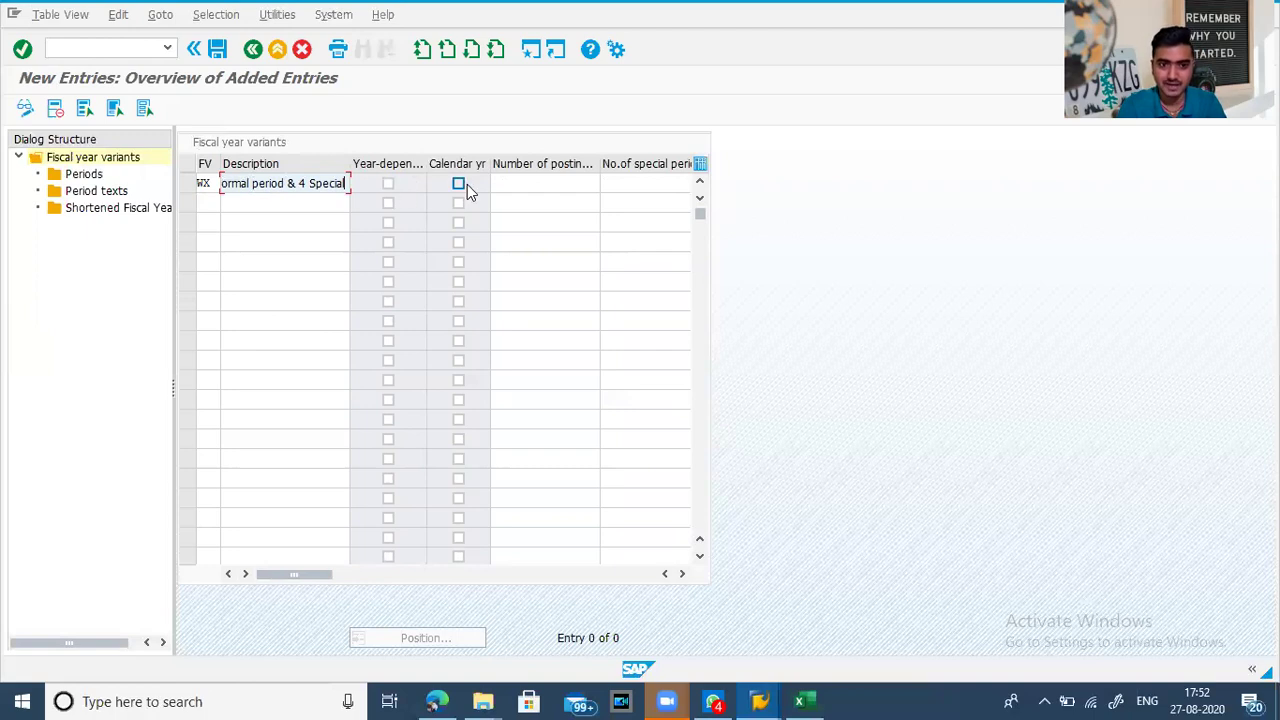
left_click(681, 574)
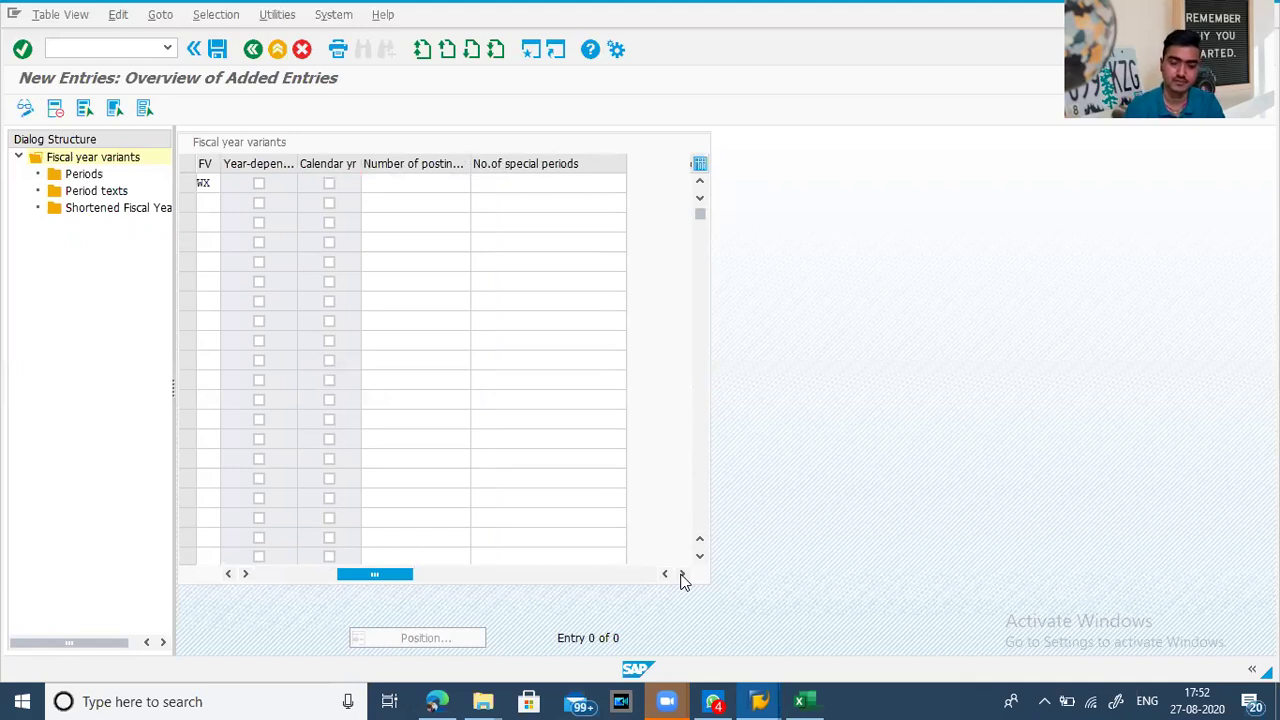
Set variant WX to 12 posting periods and 4 special periods, and save it to the proposed customizing request
left_click(681, 574)
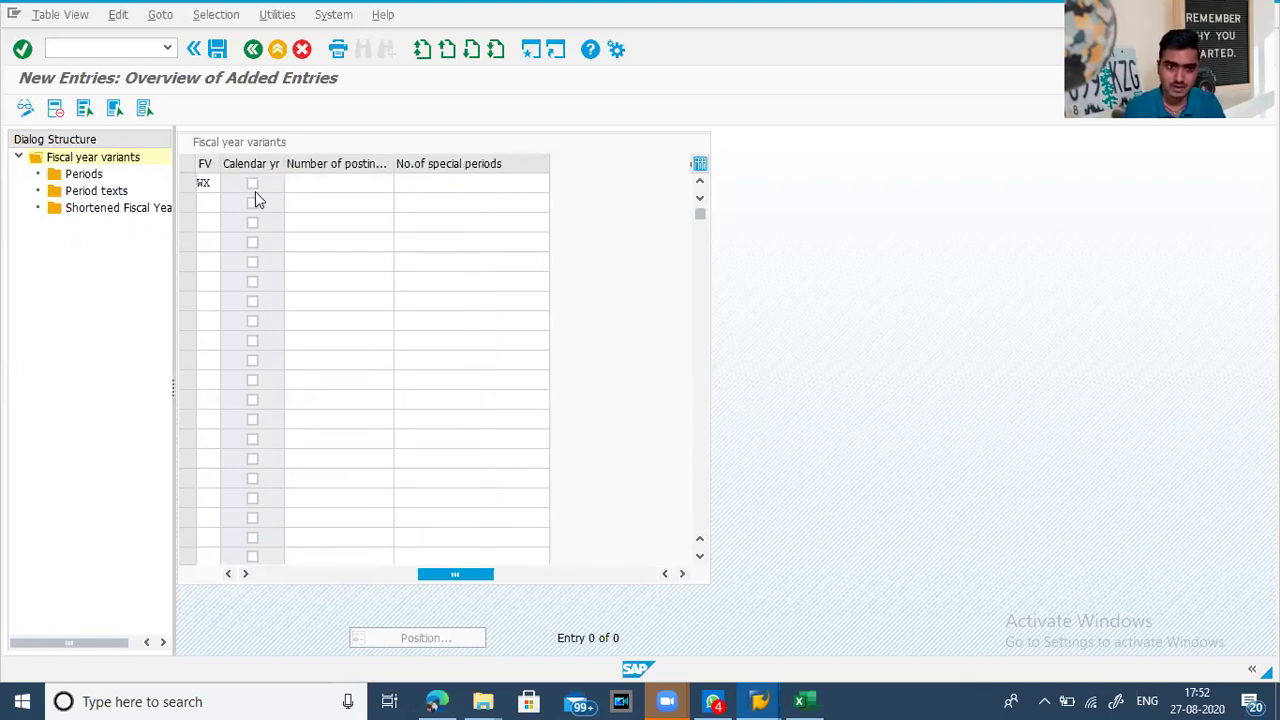
left_click(324, 181)
type("12")
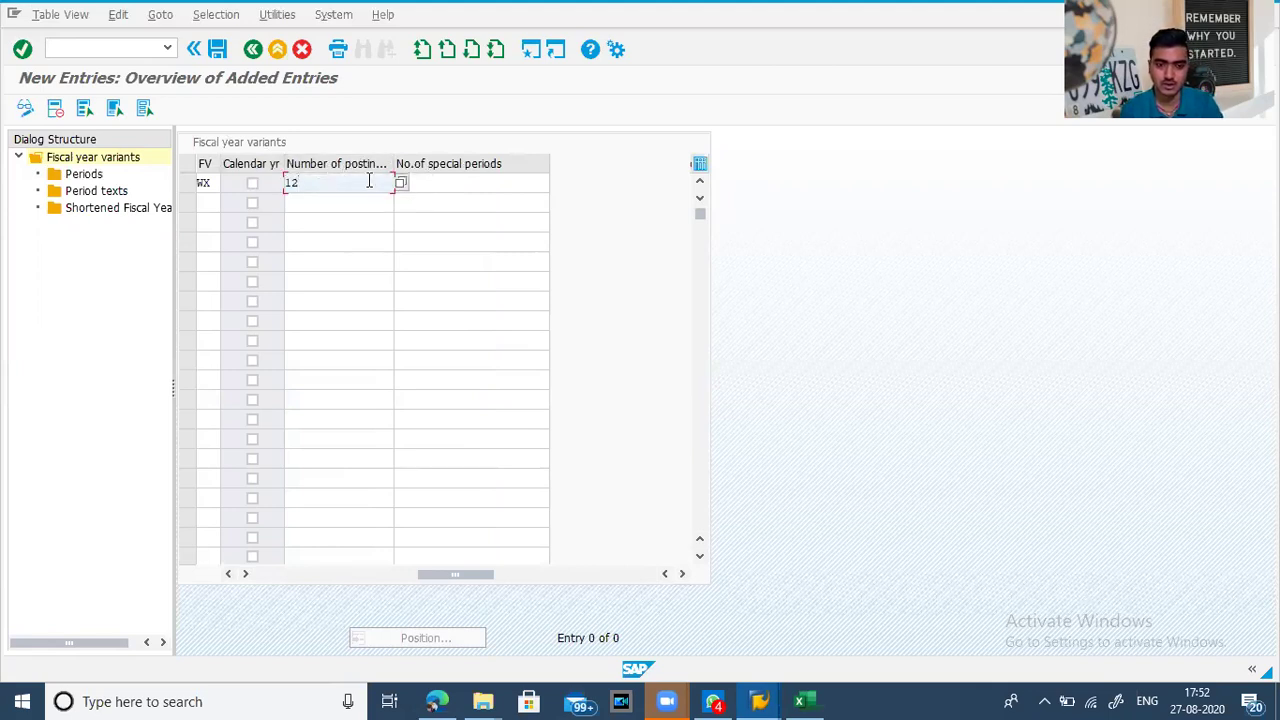
left_click(434, 183)
type("4")
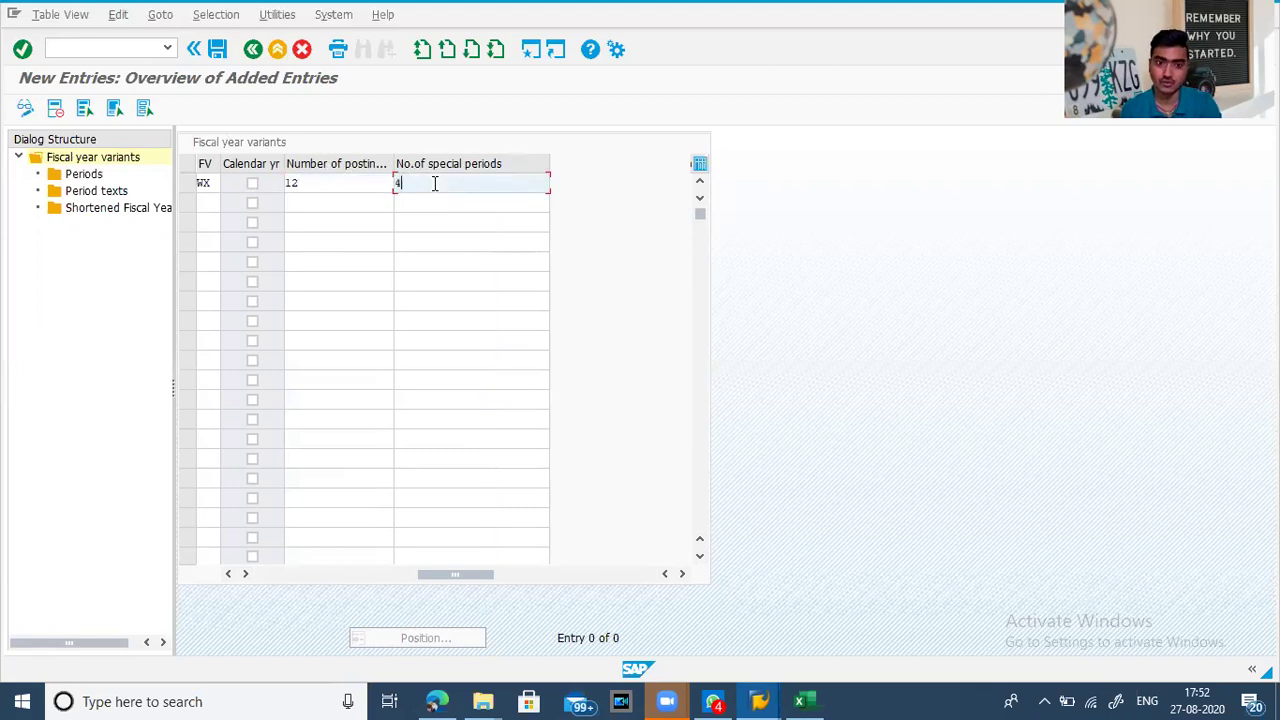
left_click(666, 574)
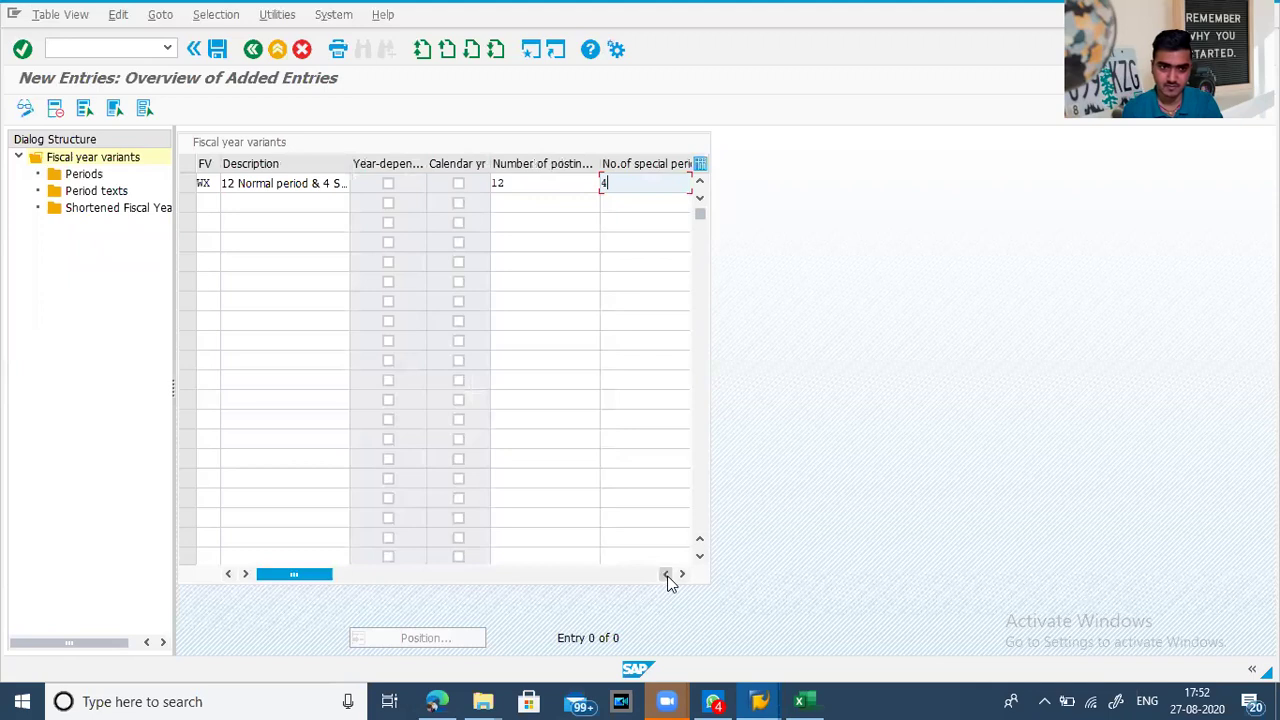
left_click(217, 49)
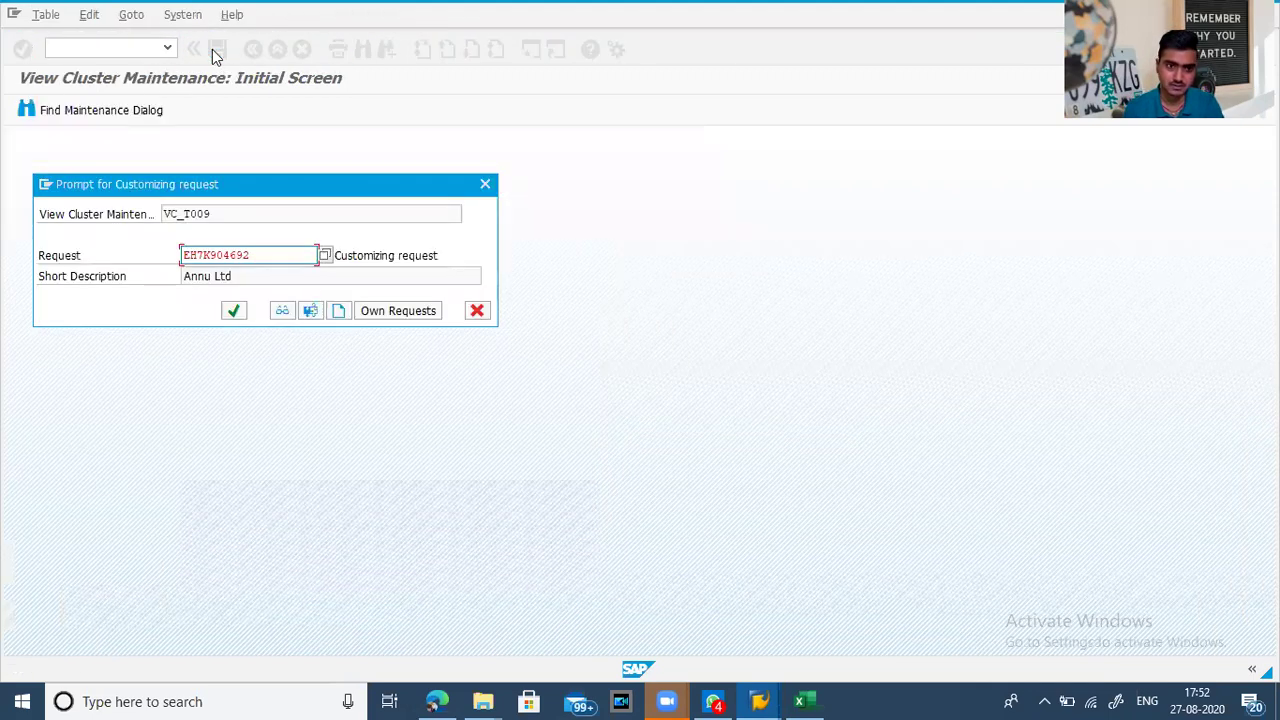
left_click(231, 312)
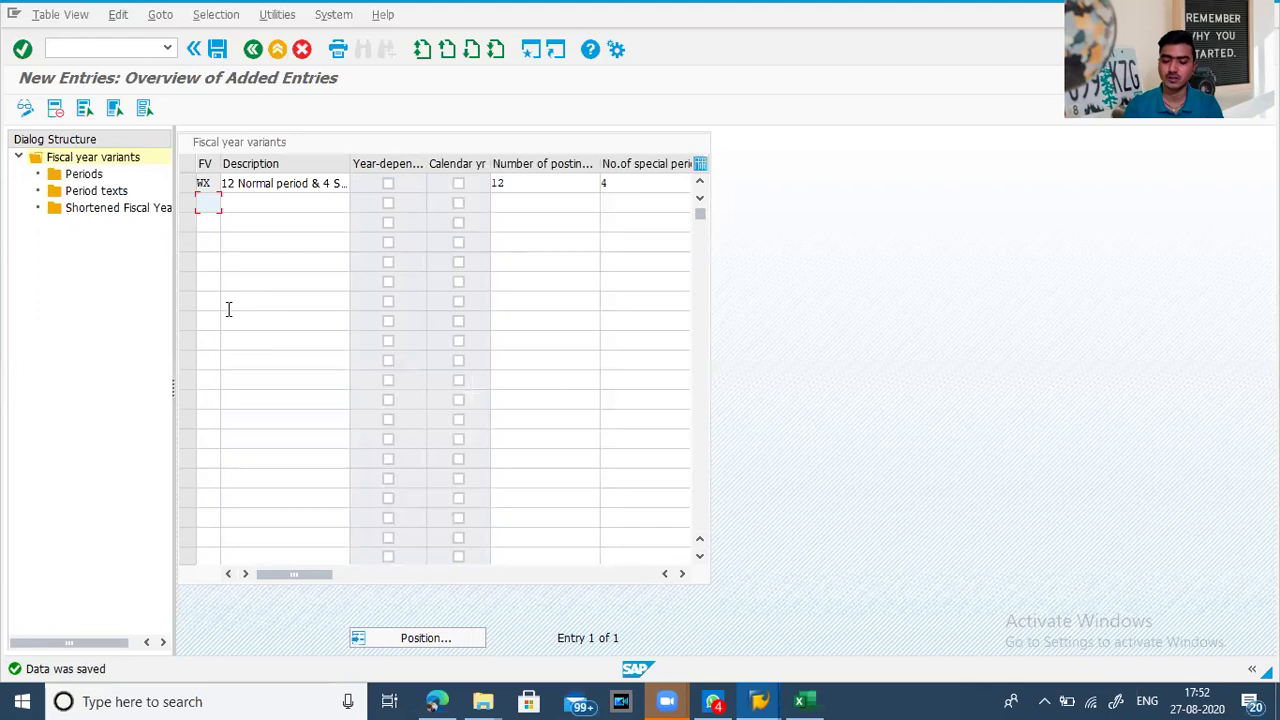
Open the Periods view of fiscal year variant WX and start creating new period entries
left_click(186, 183)
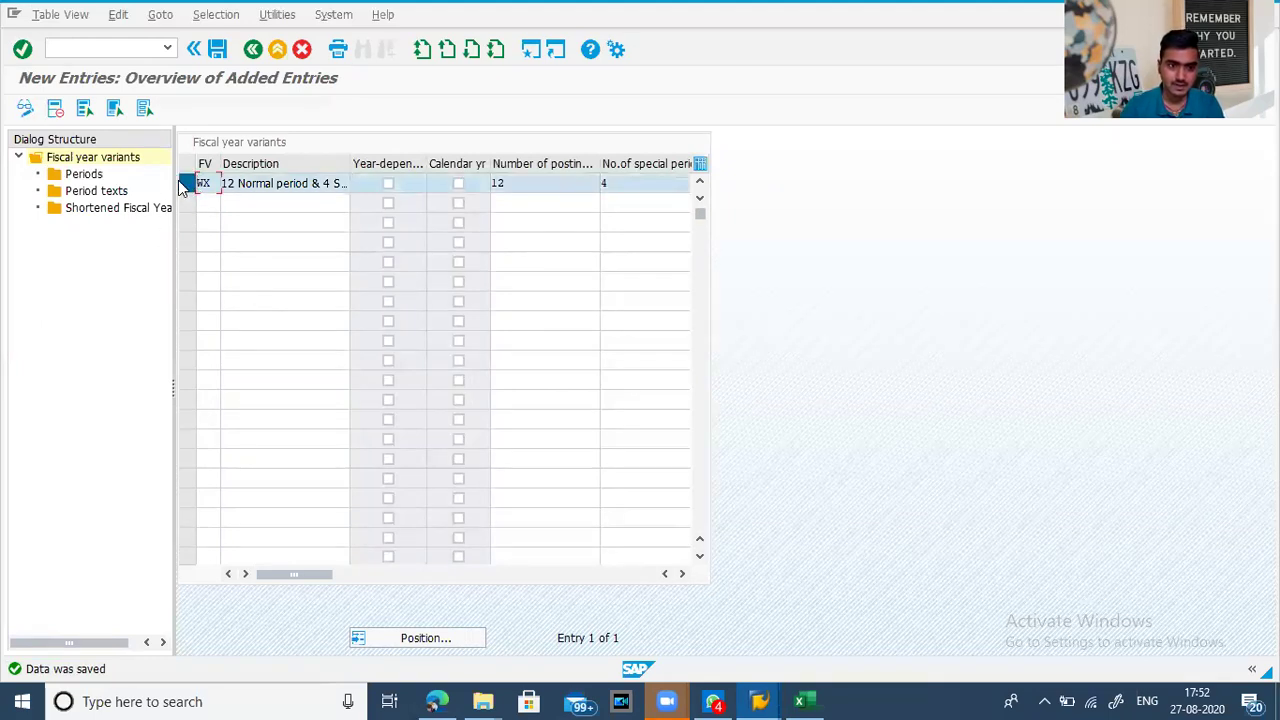
double_click(99, 178)
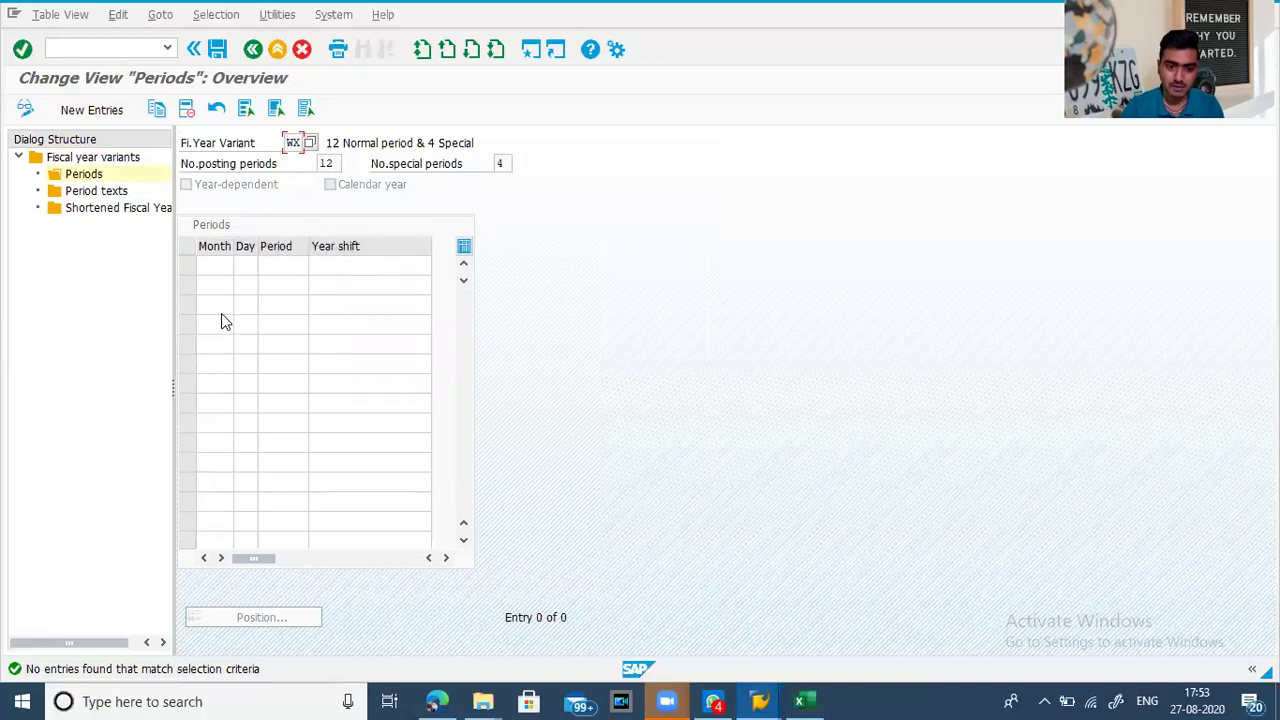
left_click(88, 110)
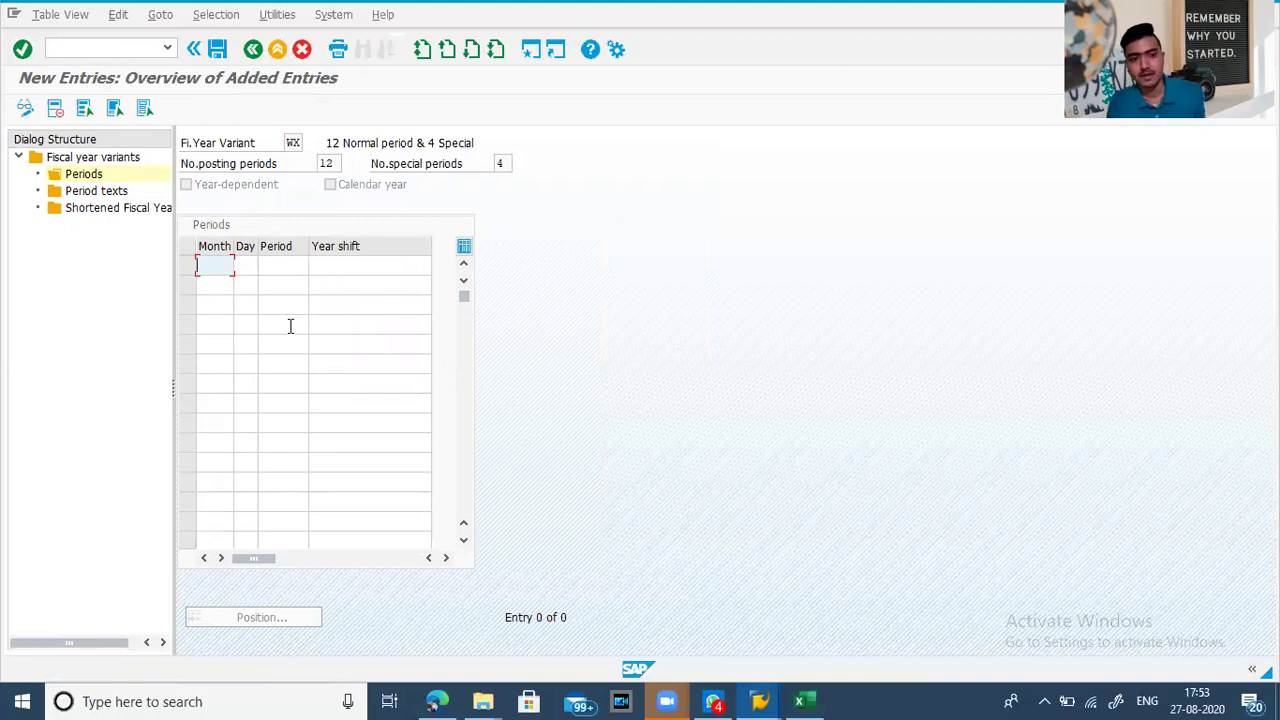
Fill the Month column with the April-to-March sequence: 4 through 12, followed by 1, 2 and 3
type("4")
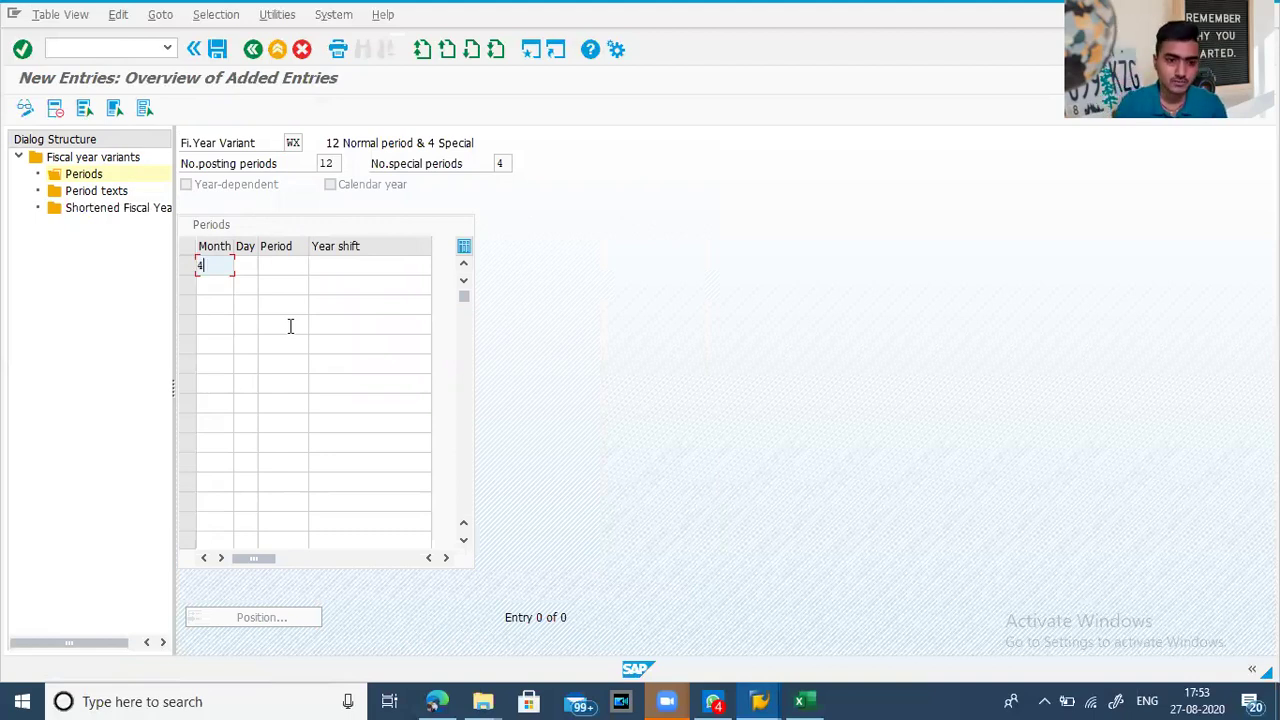
key("Down")
type("5")
key("Down")
type("6")
key("Down")
type("7")
key("Down")
type("8")
key("Down")
type("9")
key("Down")
type("10")
key("Down")
type("11")
key("Down")
type("12")
key("Down")
type("1")
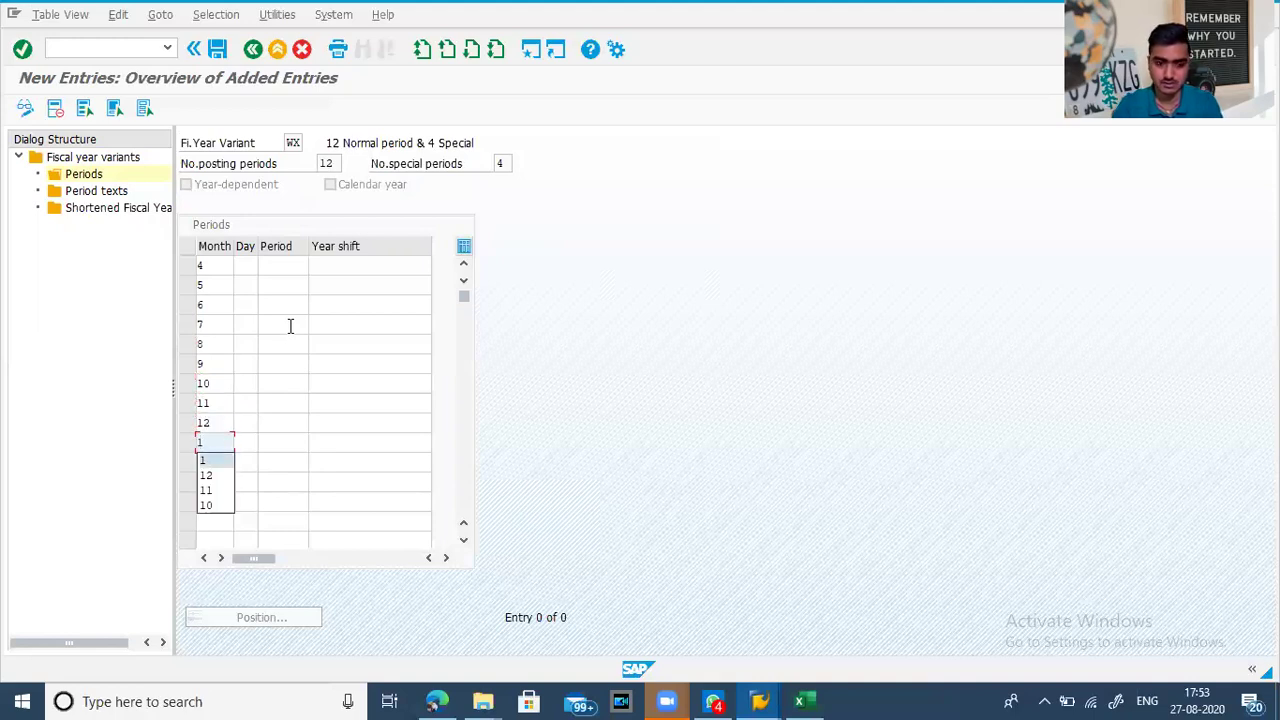
key("Escape")
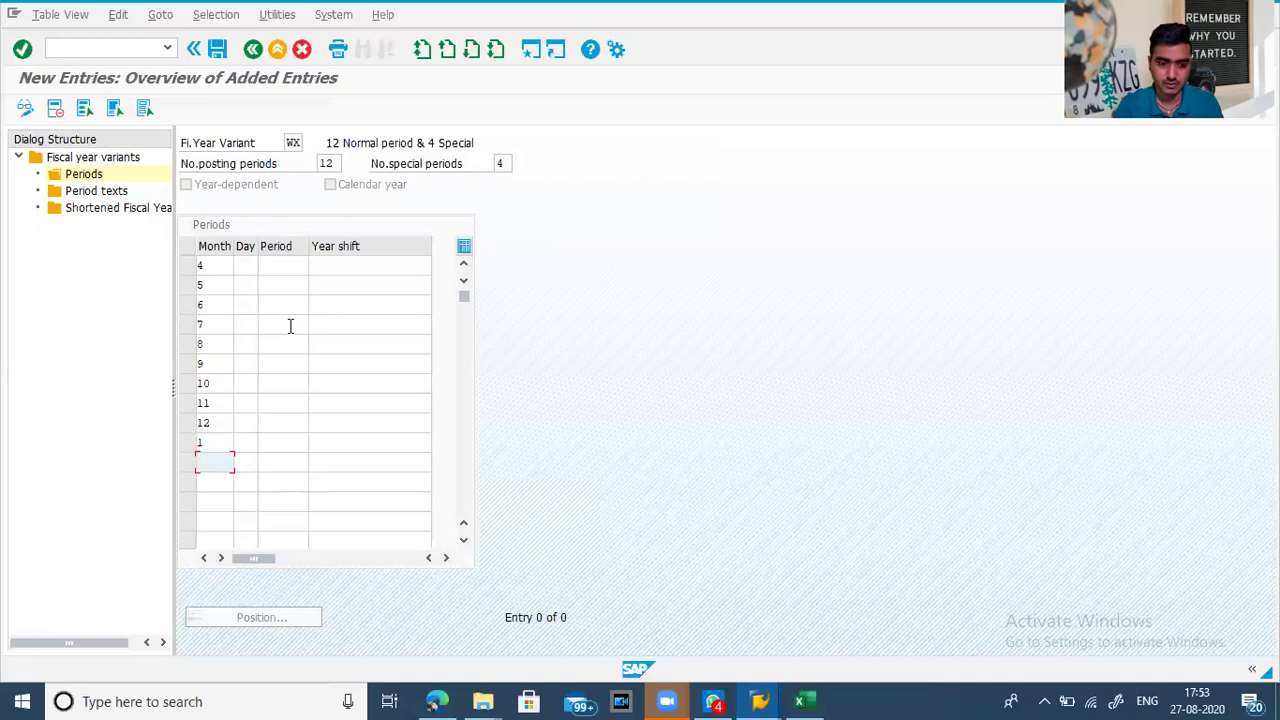
type("2")
key("Down")
type("3")
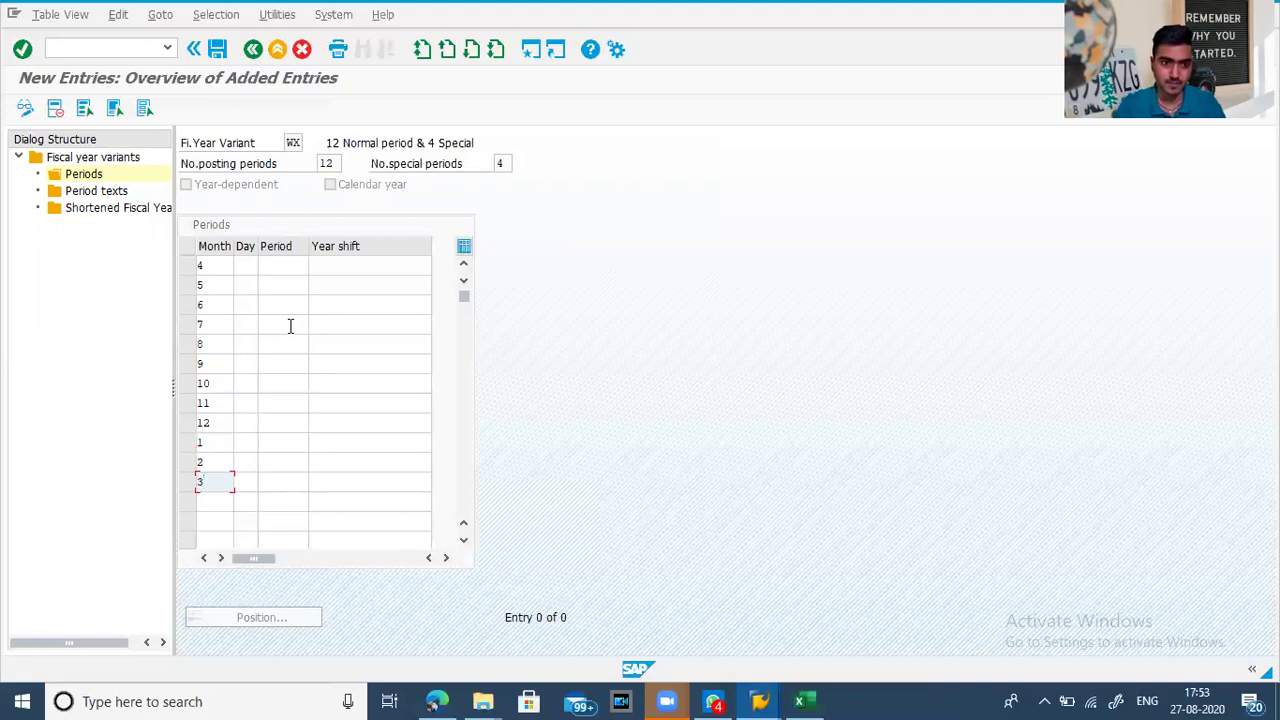
Fill the Day column from month 4 to month 3 with 30, 31, 30, 31, 31, 30, 31, 30, 31, 31, 29 and 31
left_click(243, 268)
type("30")
key("Down")
type("31")
key("Down")
type("30")
key("Down")
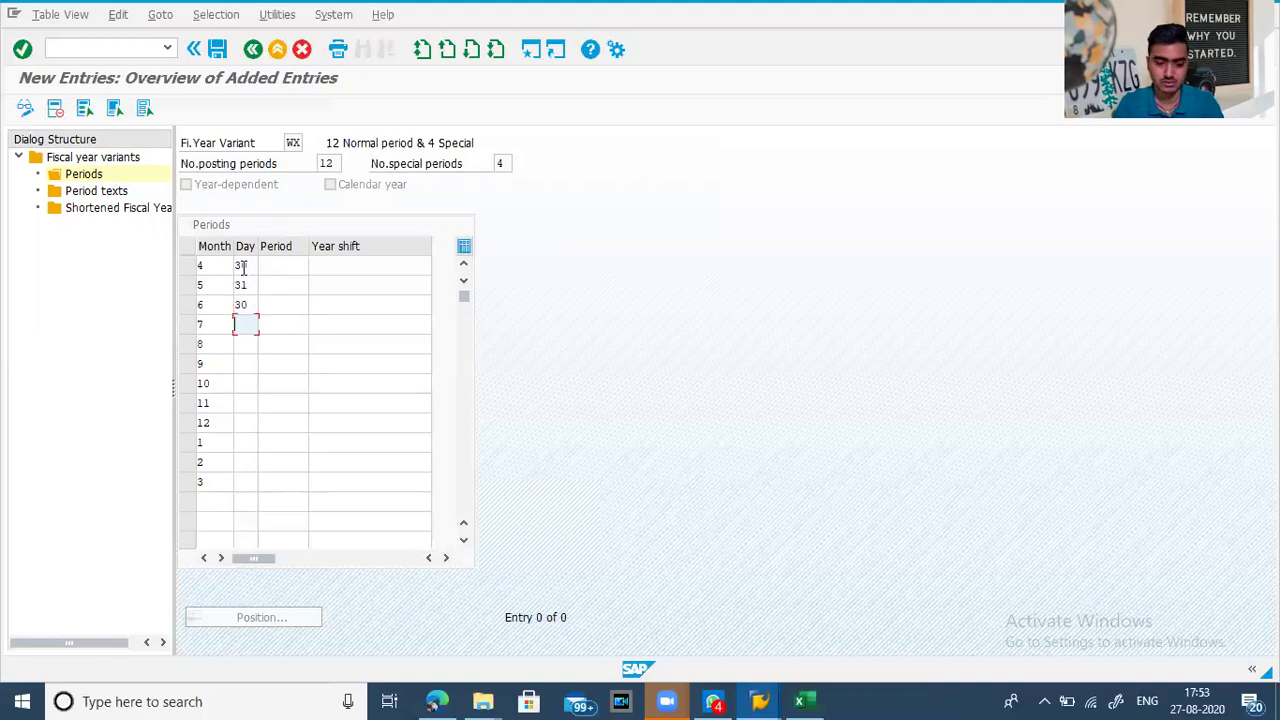
type("31")
key("Down")
type("31")
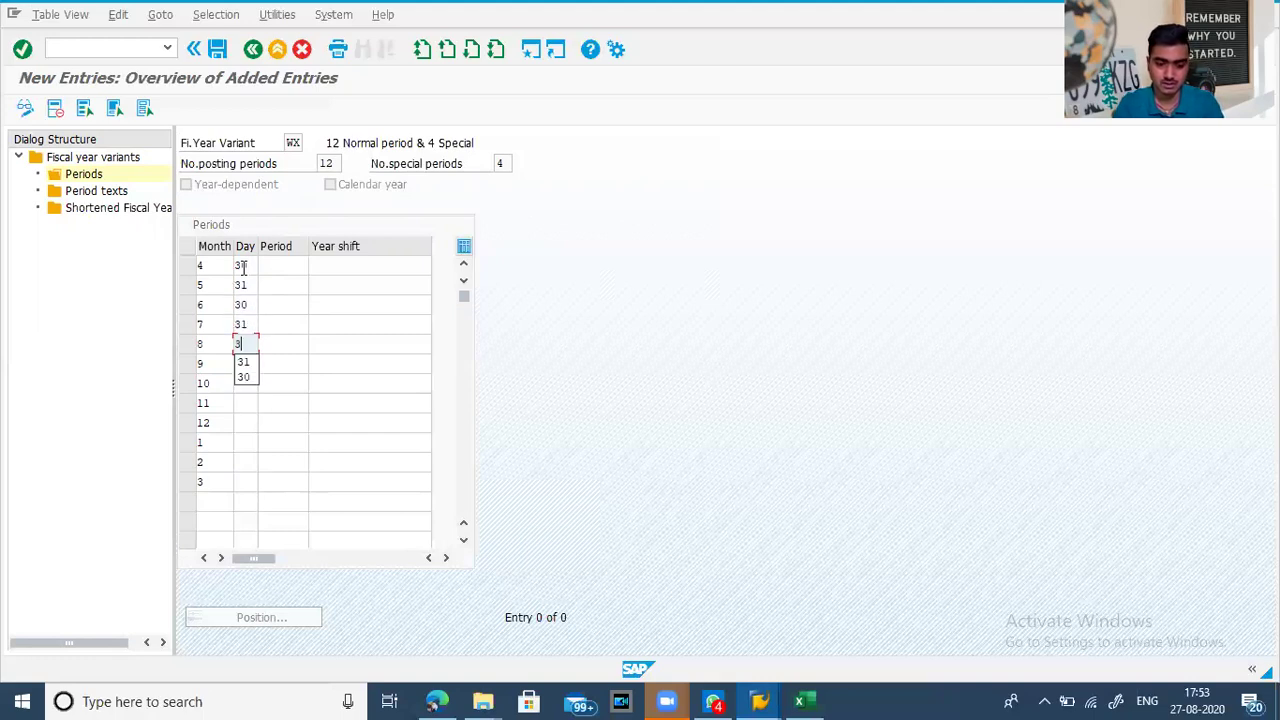
key("Down")
type("30")
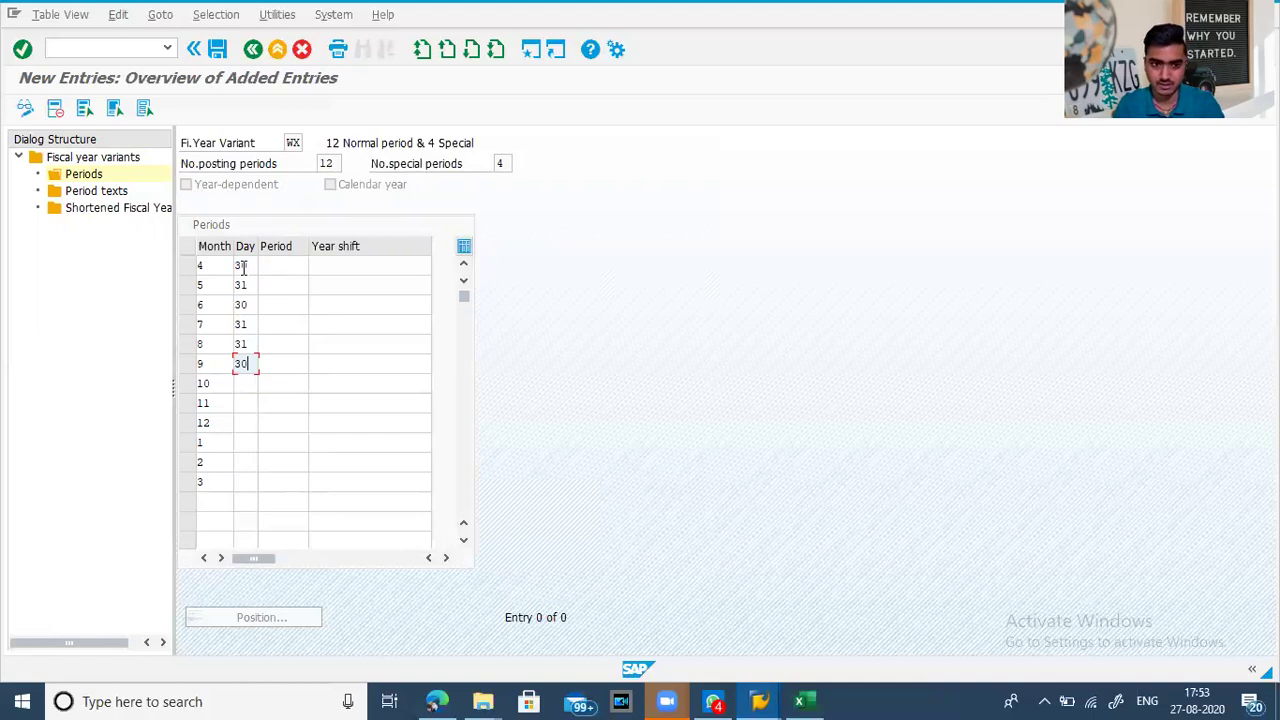
key("Down")
type("31")
key("Down")
type("30")
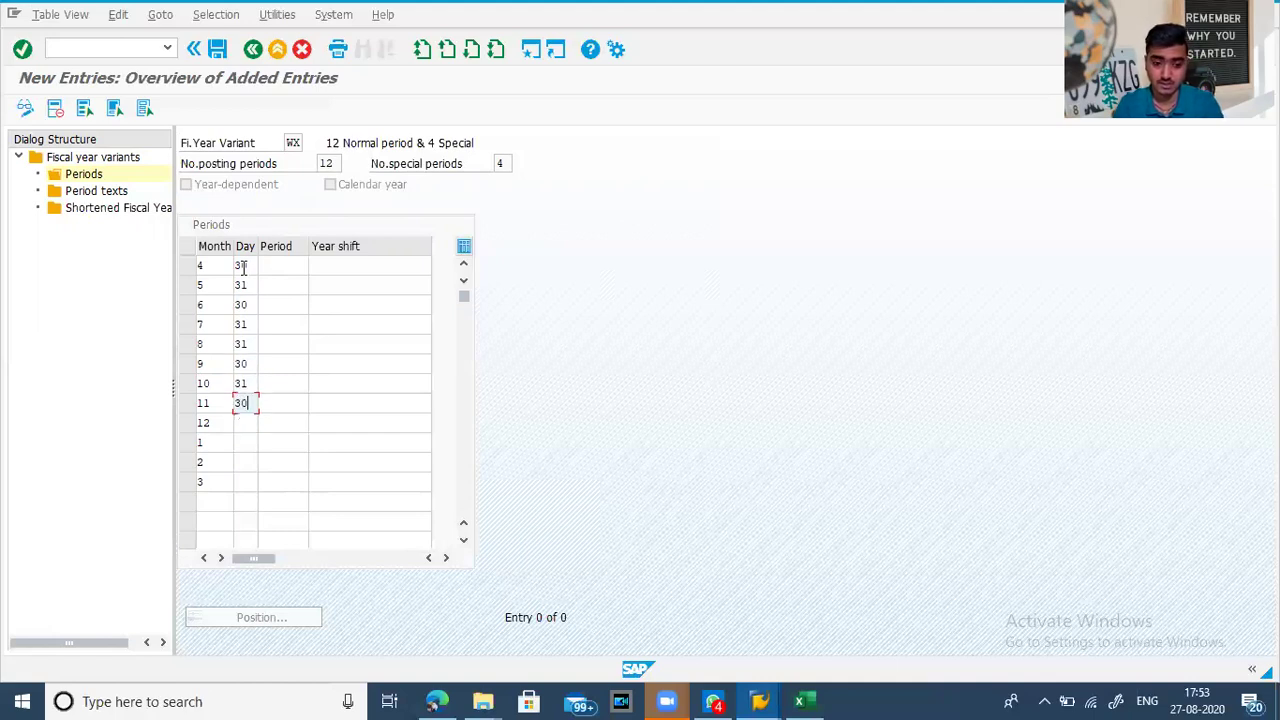
key("Down")
type("31")
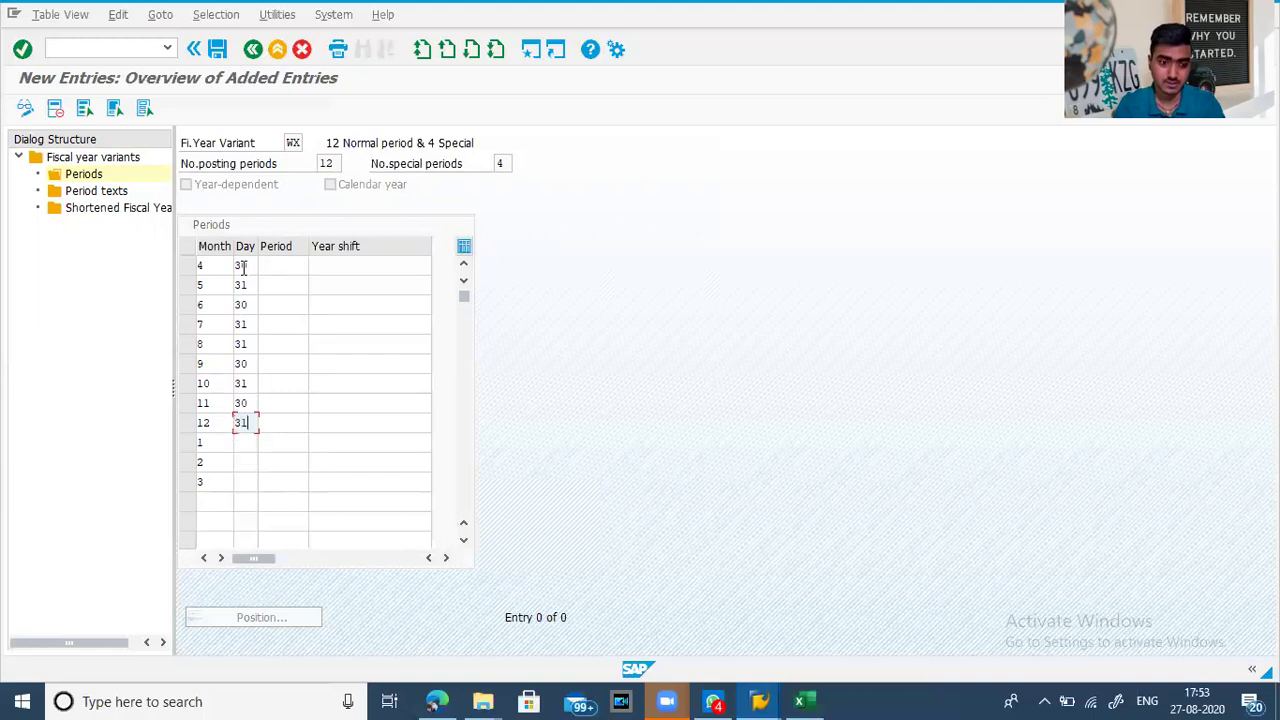
key("Down")
type("31")
key("Down")
type("29")
key("Down")
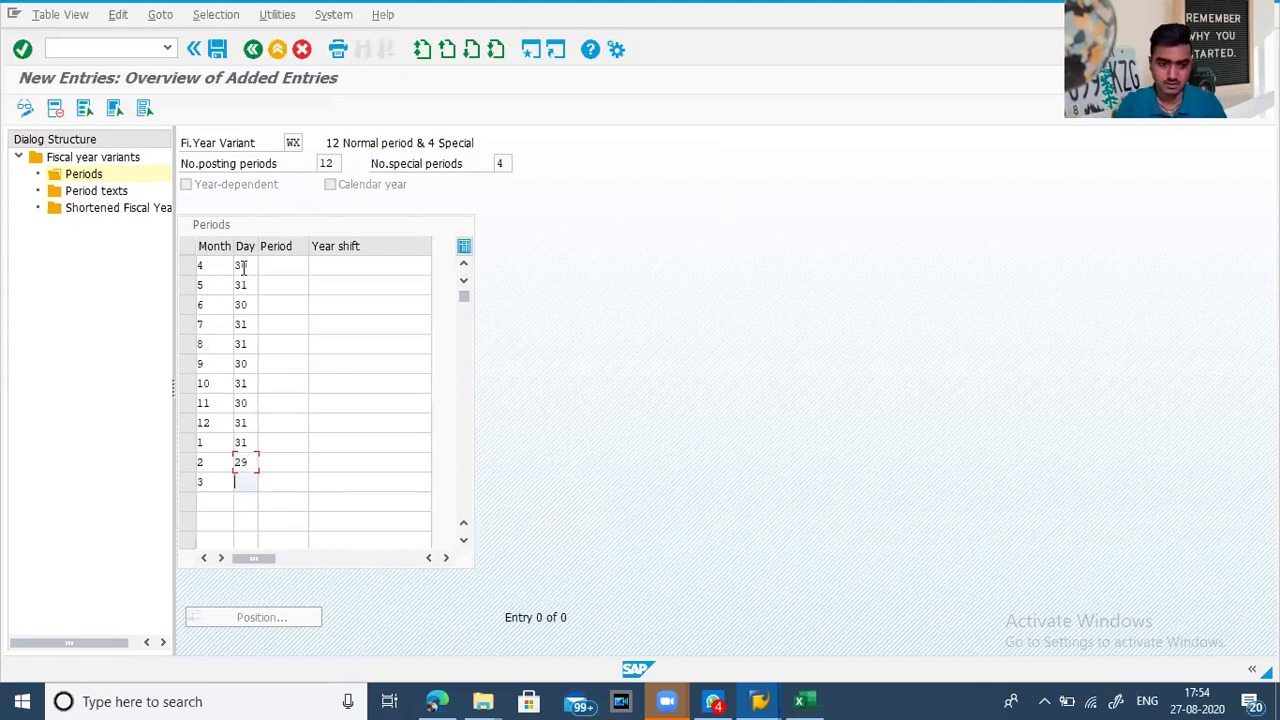
type("31")
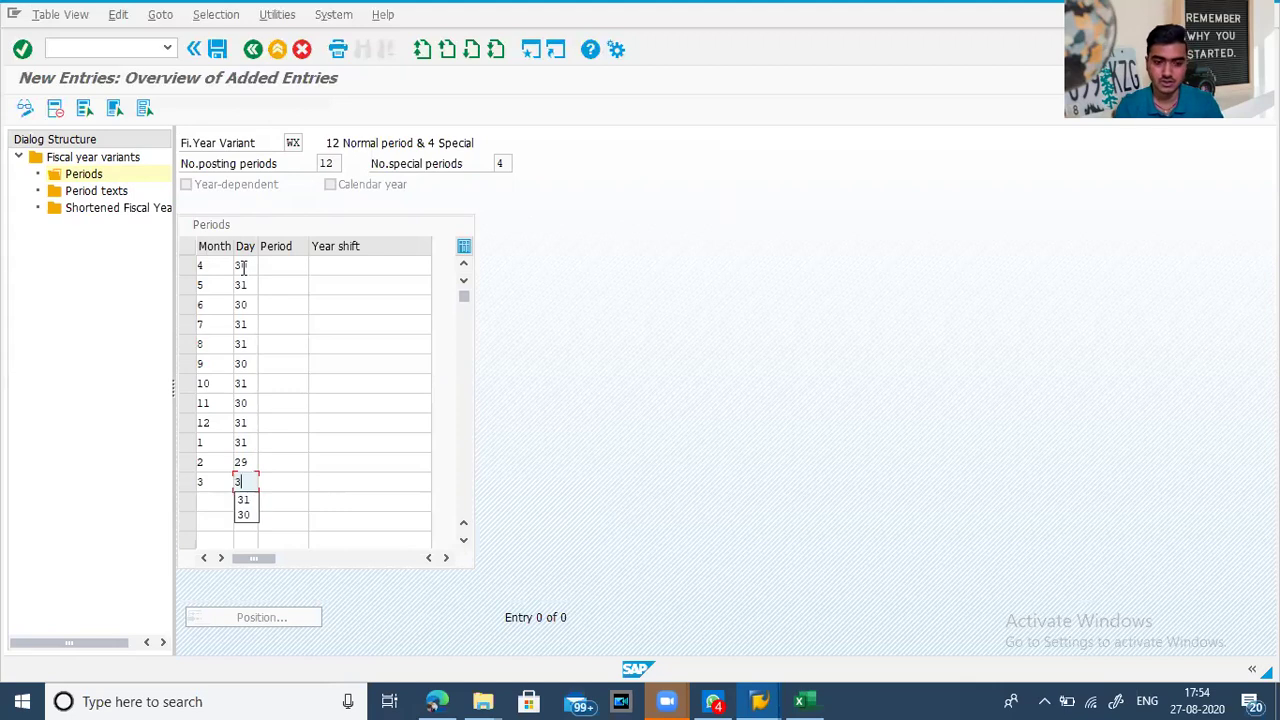
Number the Period column consecutively from 1 for month 4 to 12 for month 3
left_click(280, 266)
type("1")
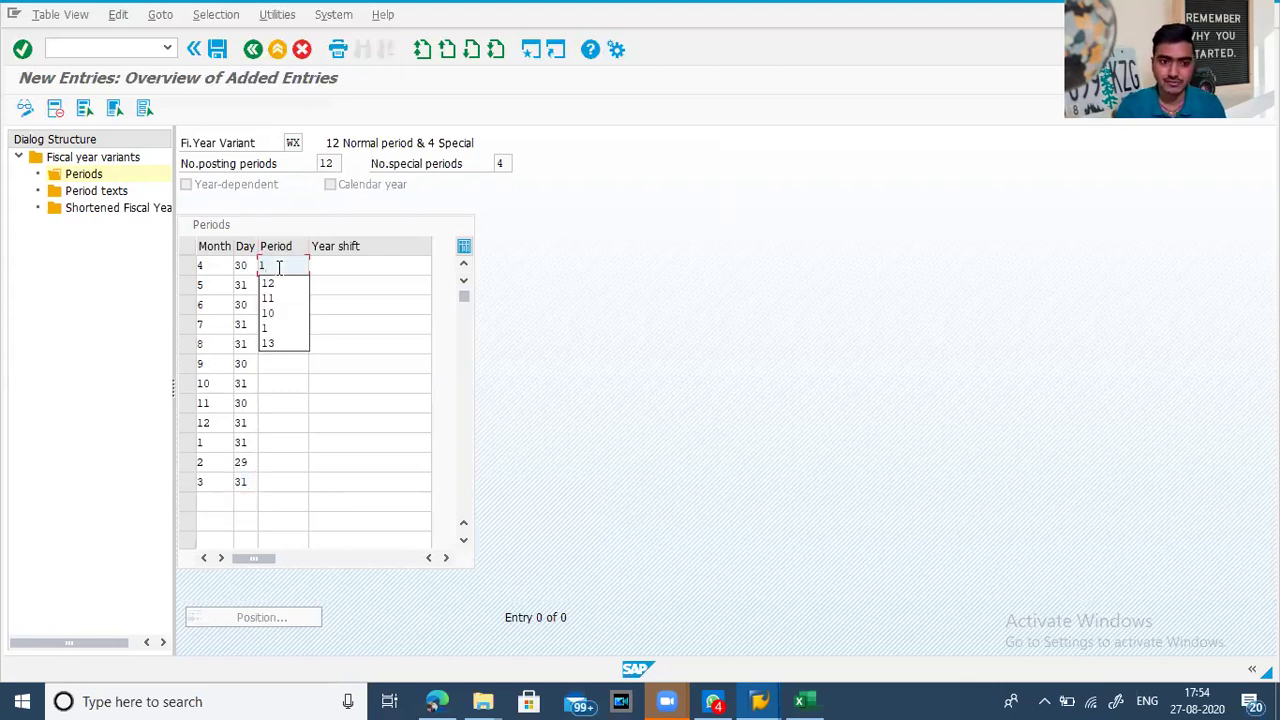
left_click(280, 330)
left_click(269, 284)
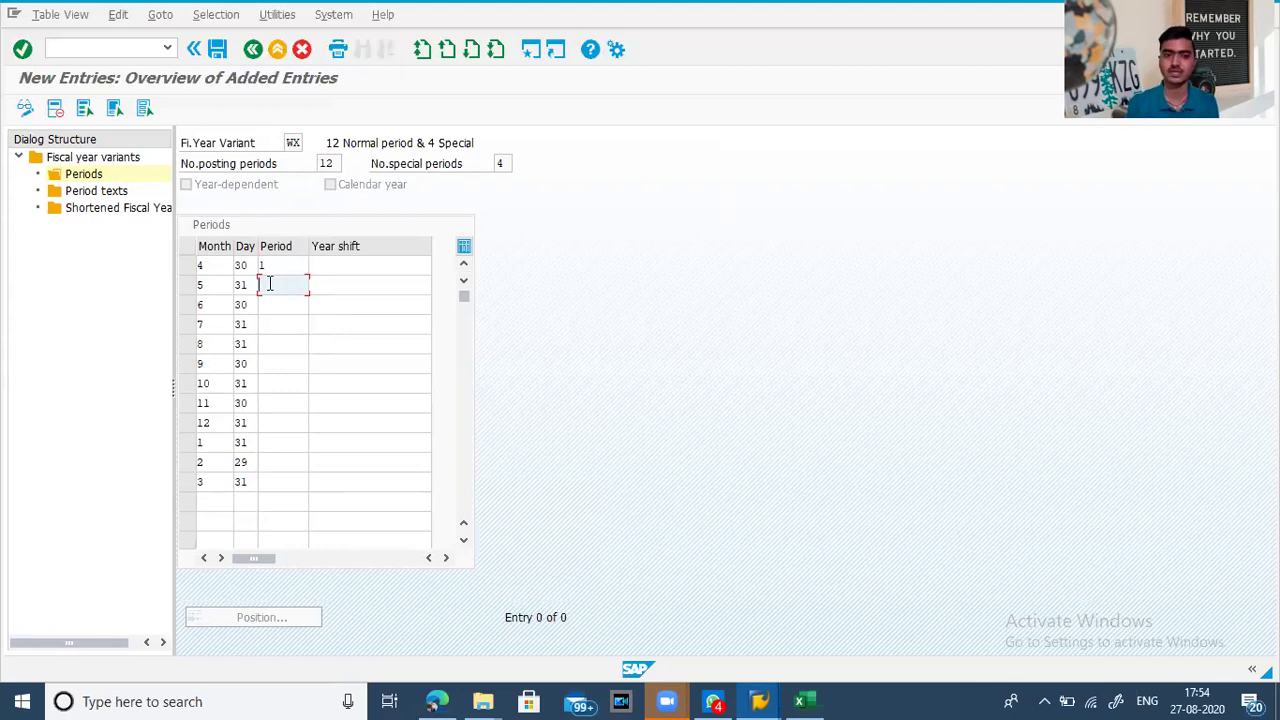
type("2")
key("Down")
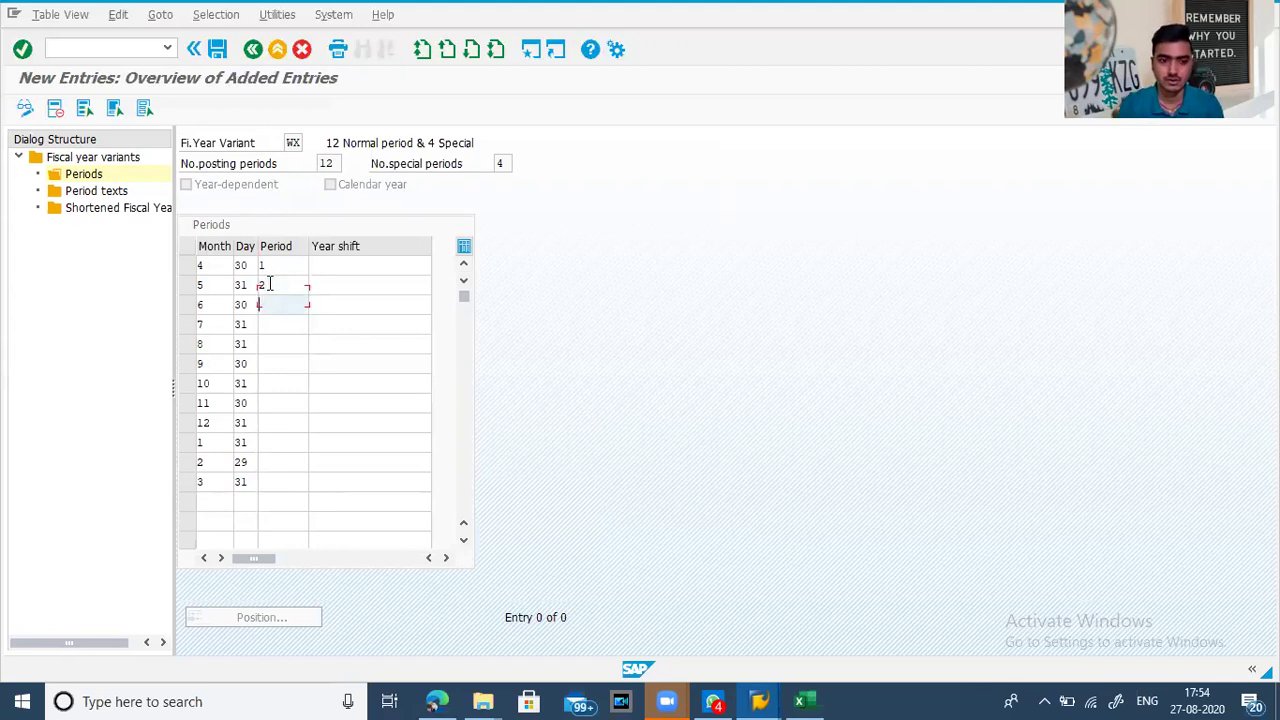
type("3")
key("Down")
type("4")
key("Down")
type("5")
key("Down")
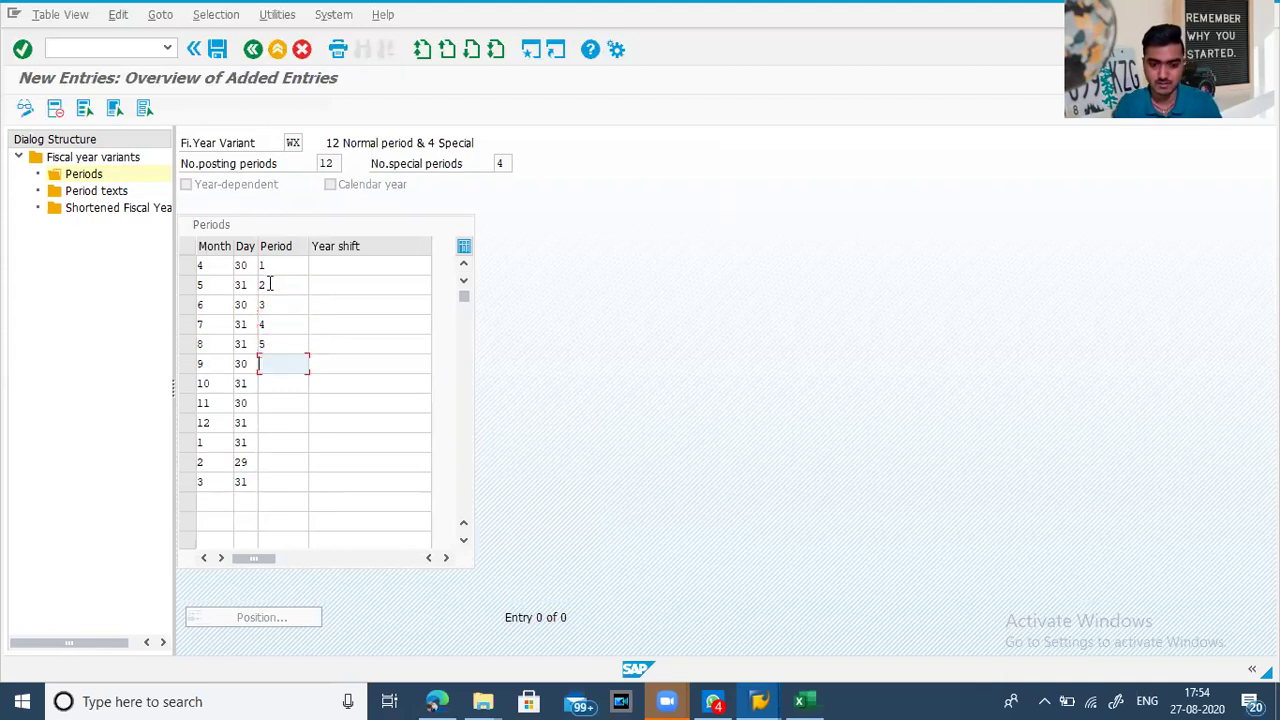
type("6")
key("Down")
type("7")
key("Down")
type("8")
key("Down")
type("9")
key("Down")
type("10")
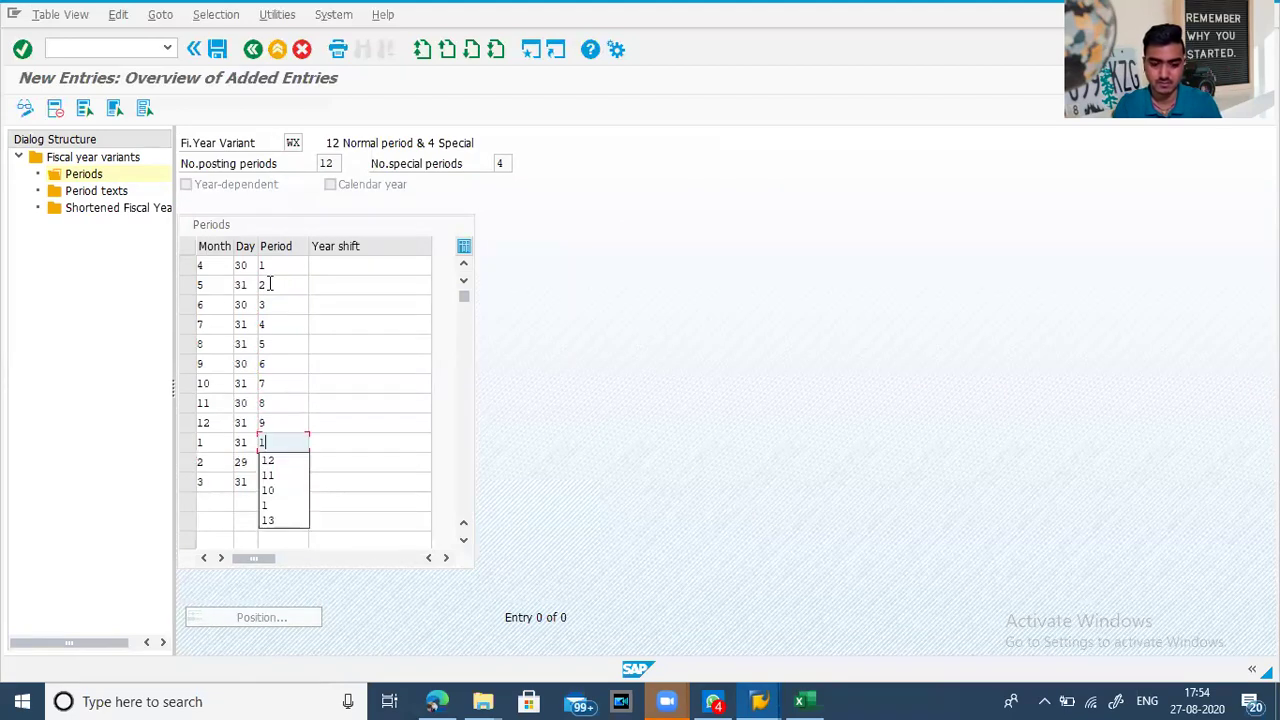
key("Down")
type("11")
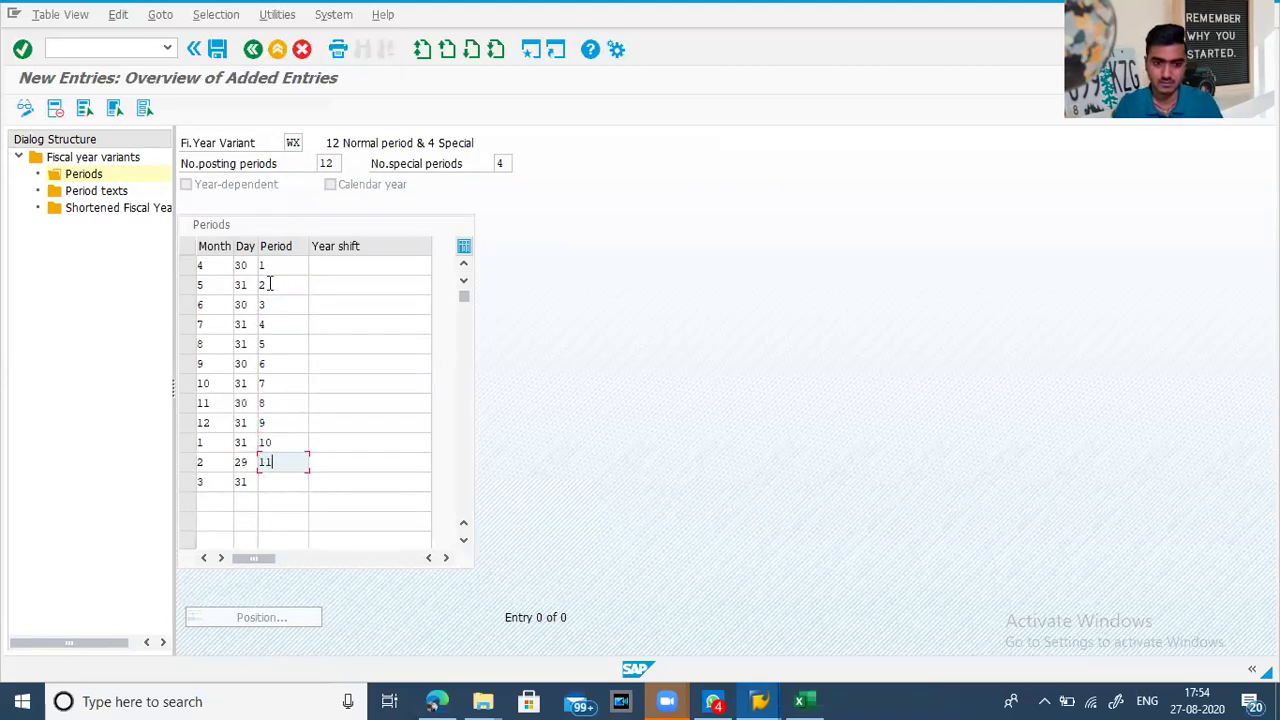
key("Down")
type("12")
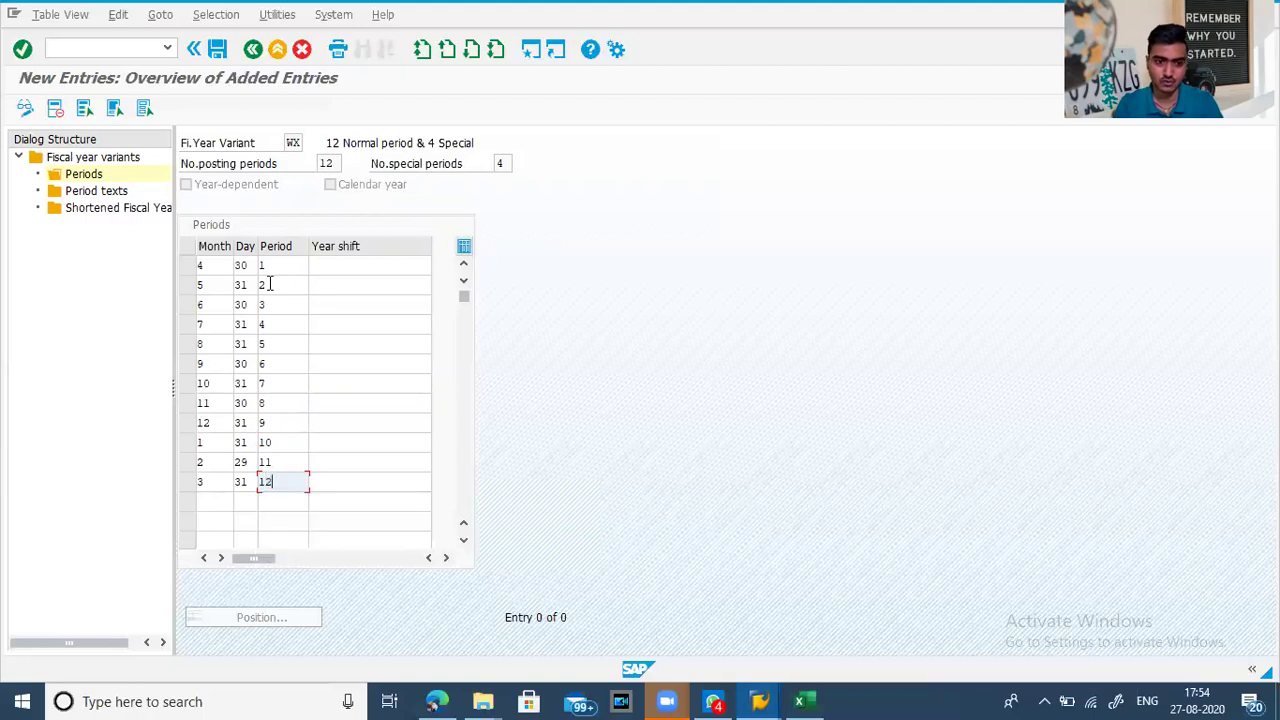
Set the year shift to 0 for periods 1 through 9, covering months 4 to 12
left_click(328, 263)
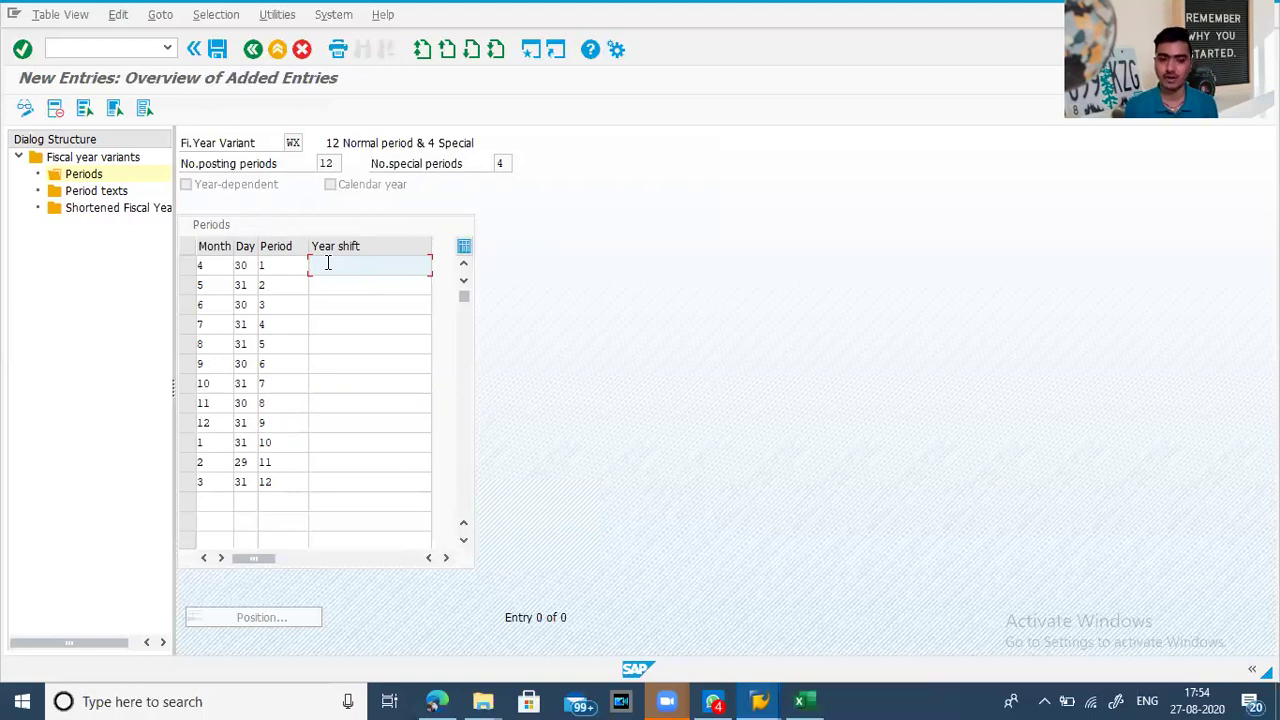
type("0")
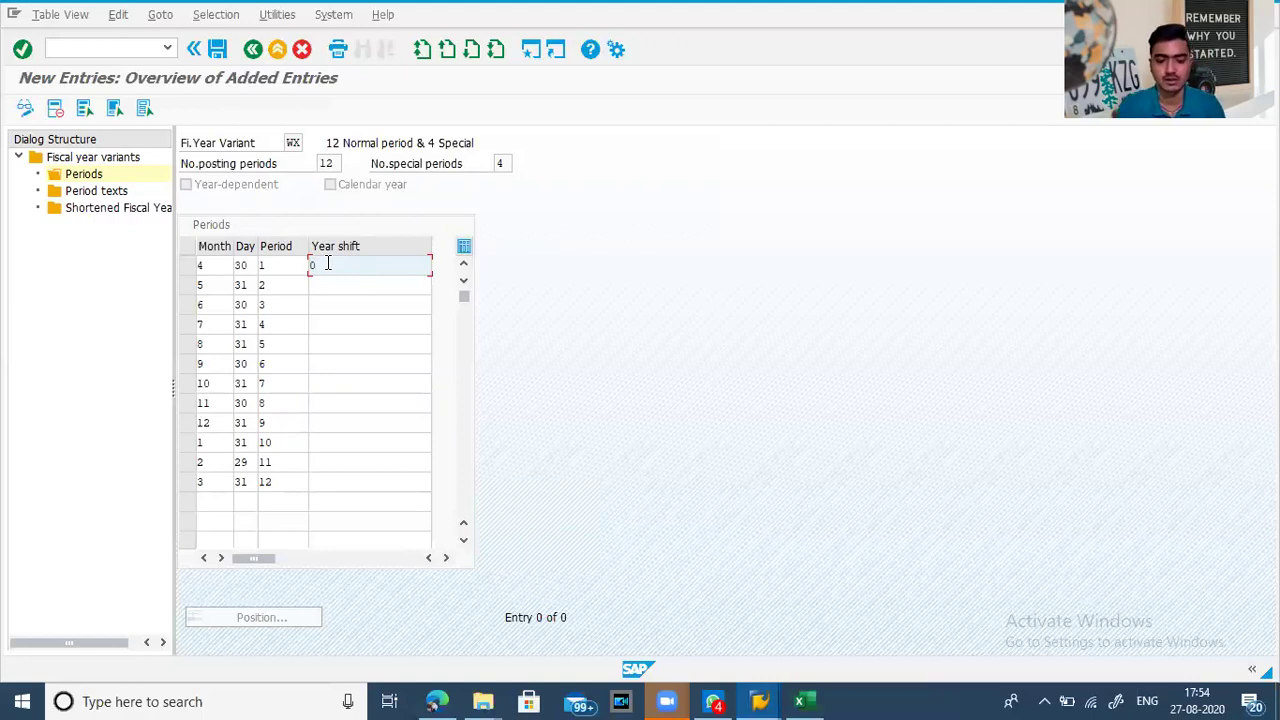
key("Down")
type("0")
key("Down")
type("0")
key("Down")
type("0")
key("Down")
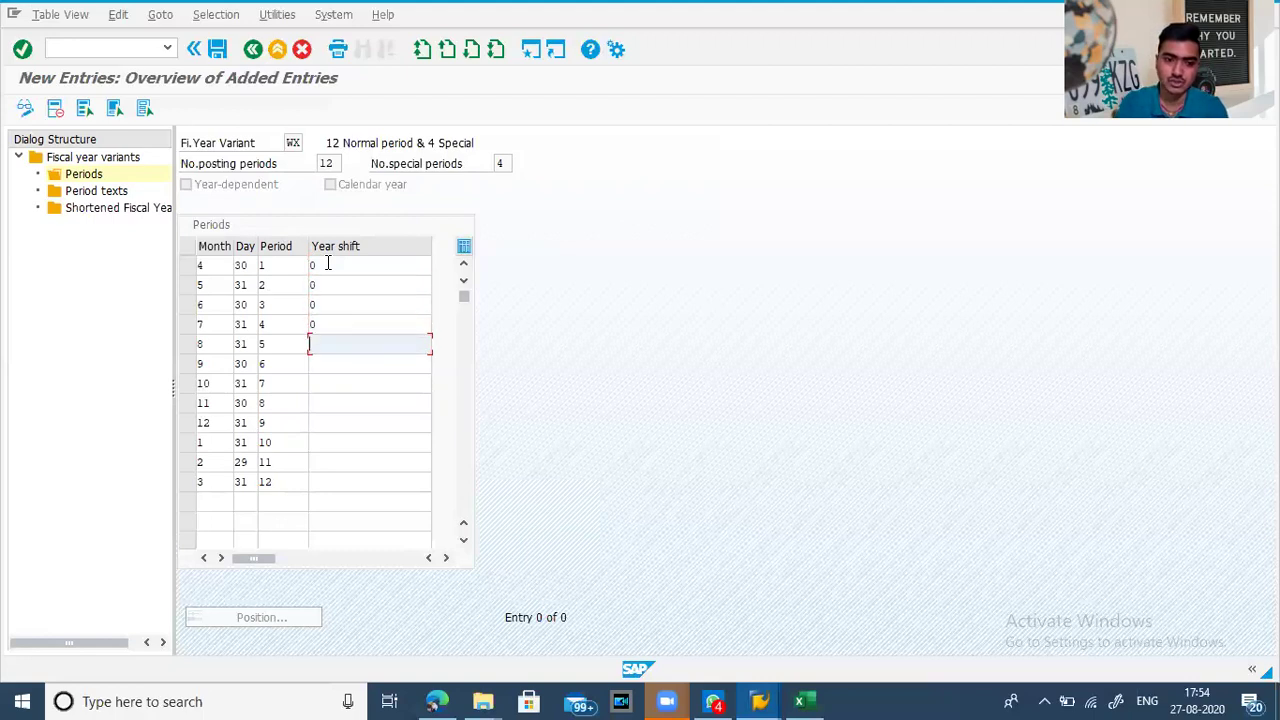
type("0")
key("Down")
type("0")
key("Down")
type("0")
key("Down")
type("0")
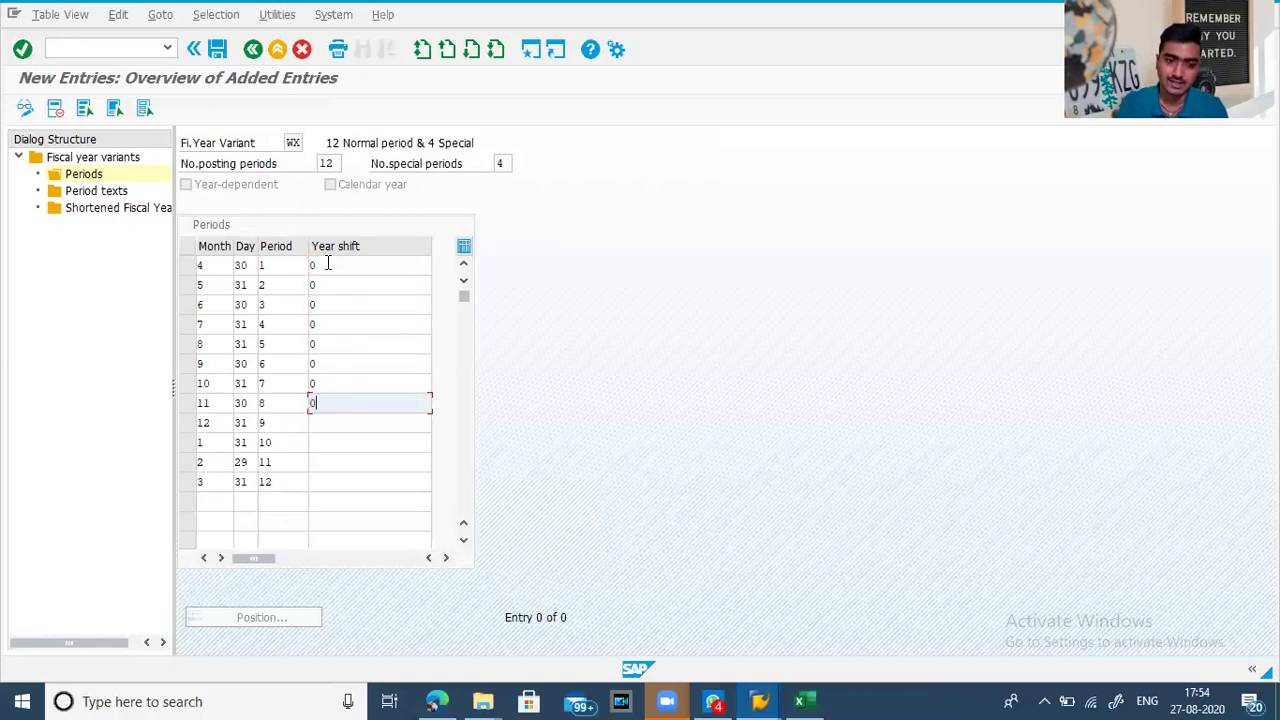
key("Down")
type("0")
key("Down")
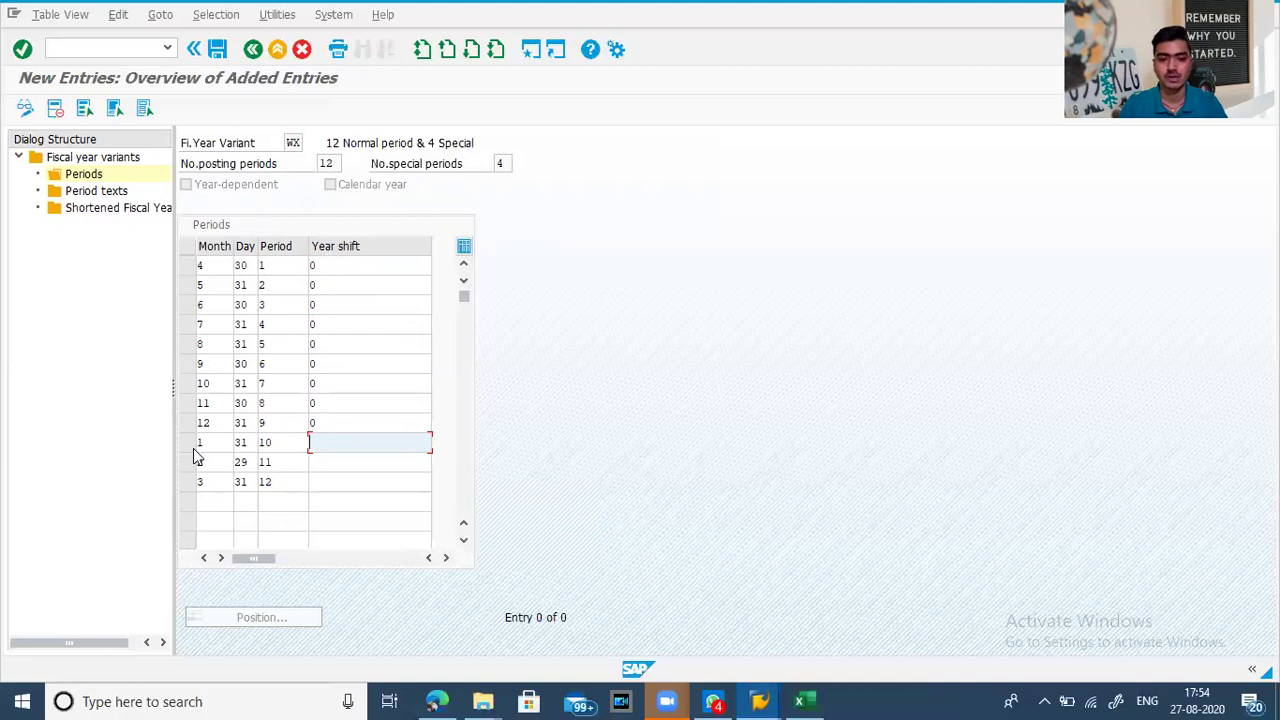
Set the year shift to -1 for periods 10, 11 and 12, covering months 1 to 3
type("-1")
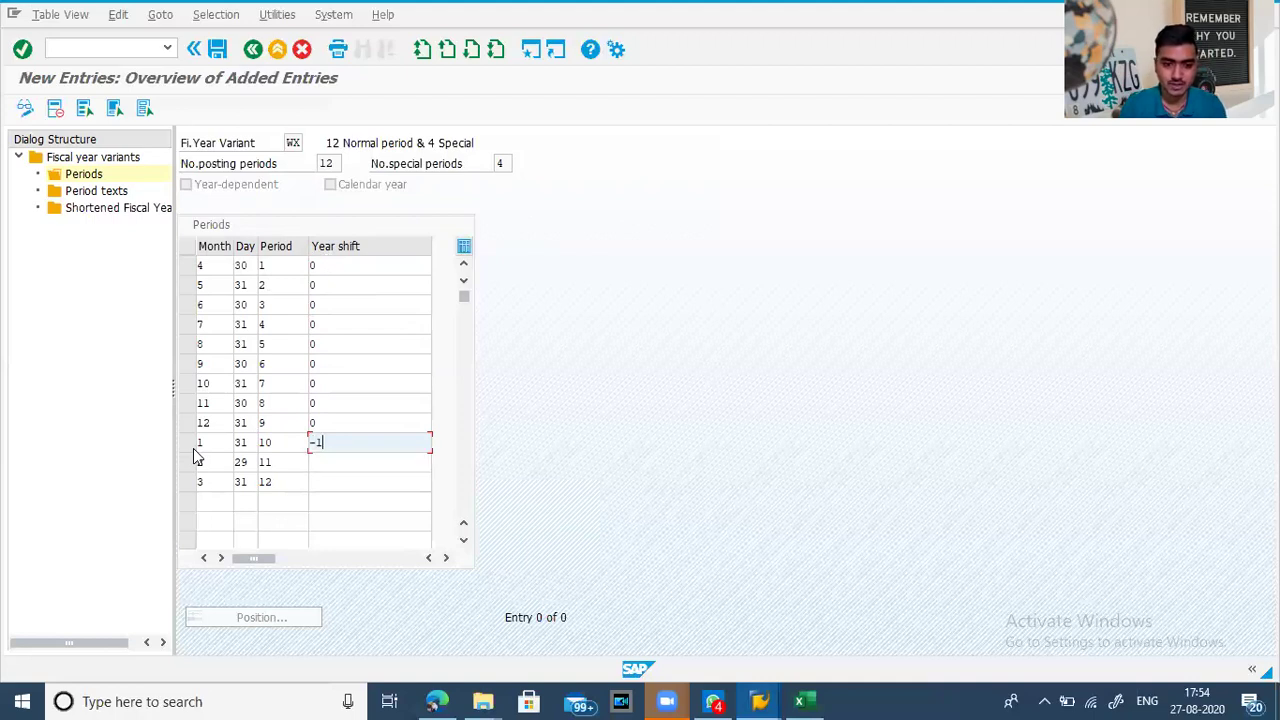
key("Down")
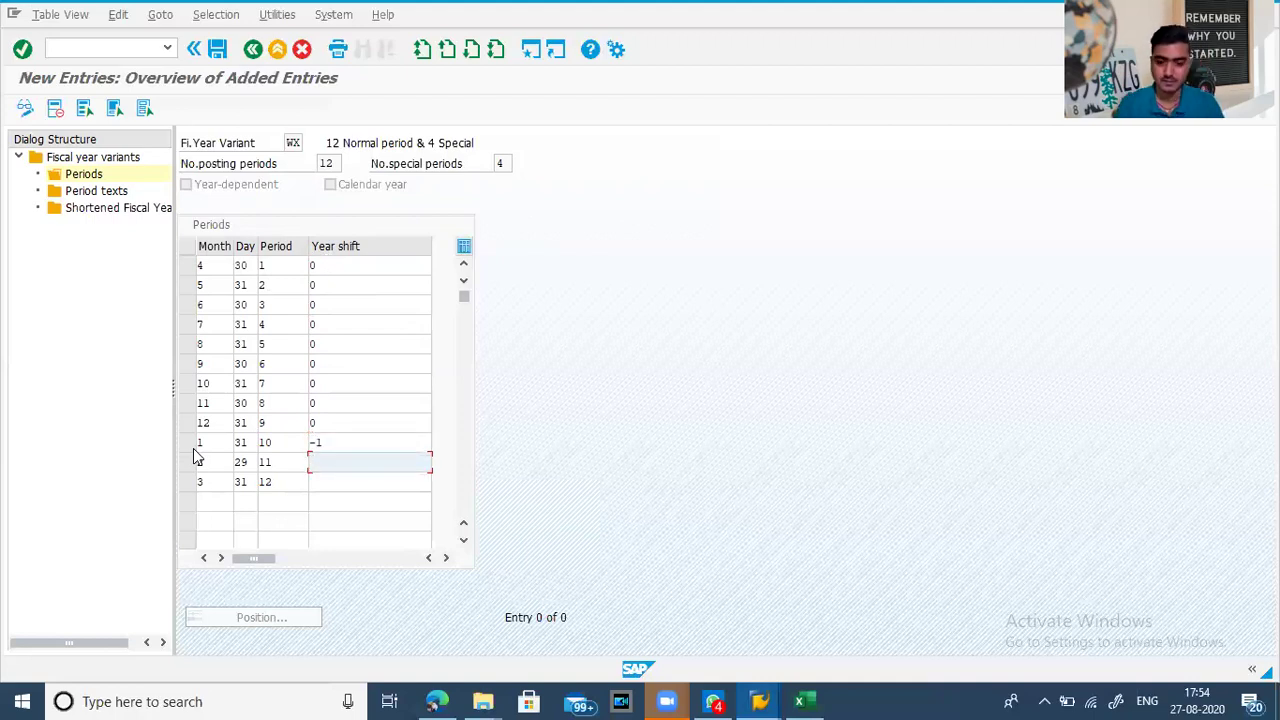
type("-1")
key("Down")
type("-1")
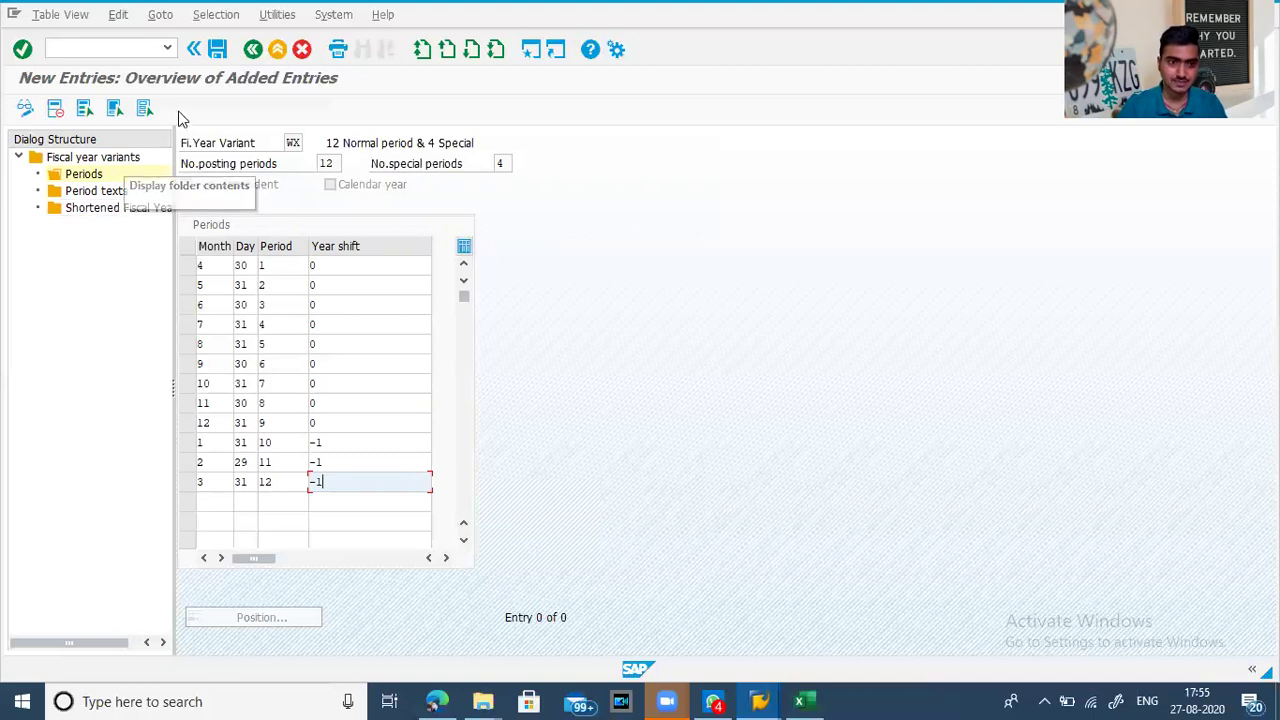
Save the period assignments of fiscal year variant WX
left_click(218, 52)
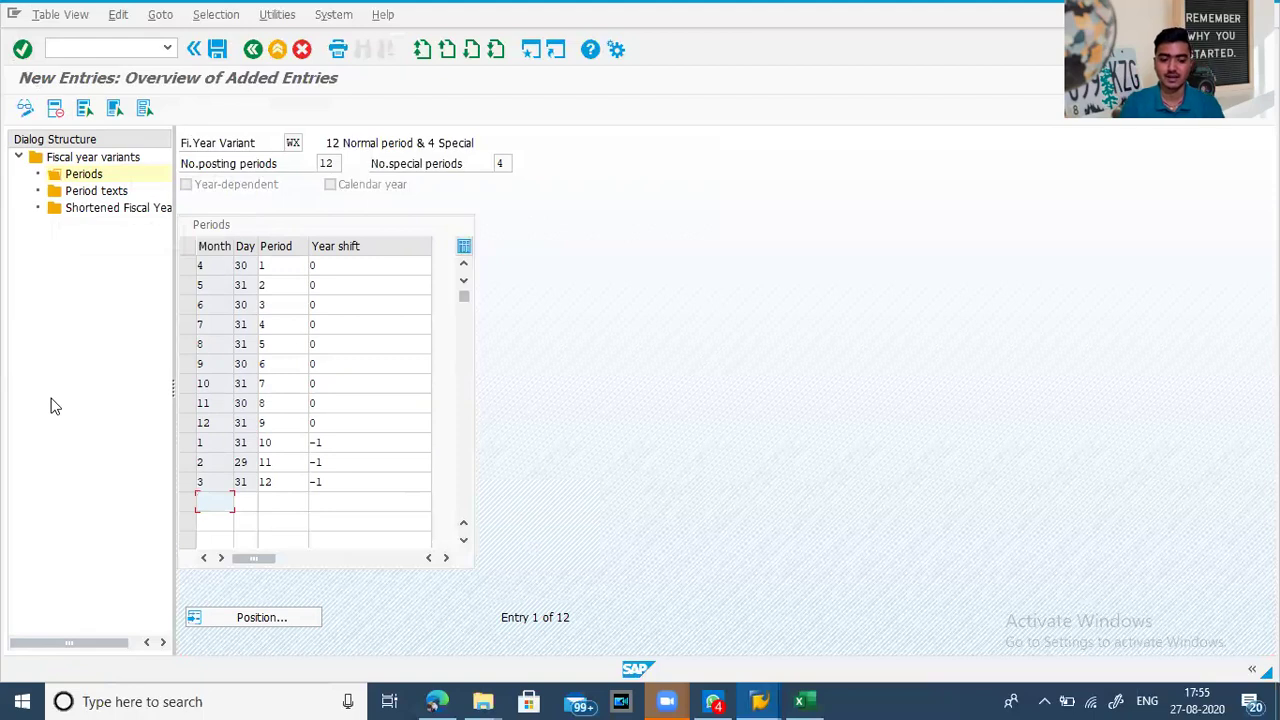
Switch to the SAP Excel Master workbook and look up the transaction code for Assign Fiscal Year to Company Code
key("alt+Tab")
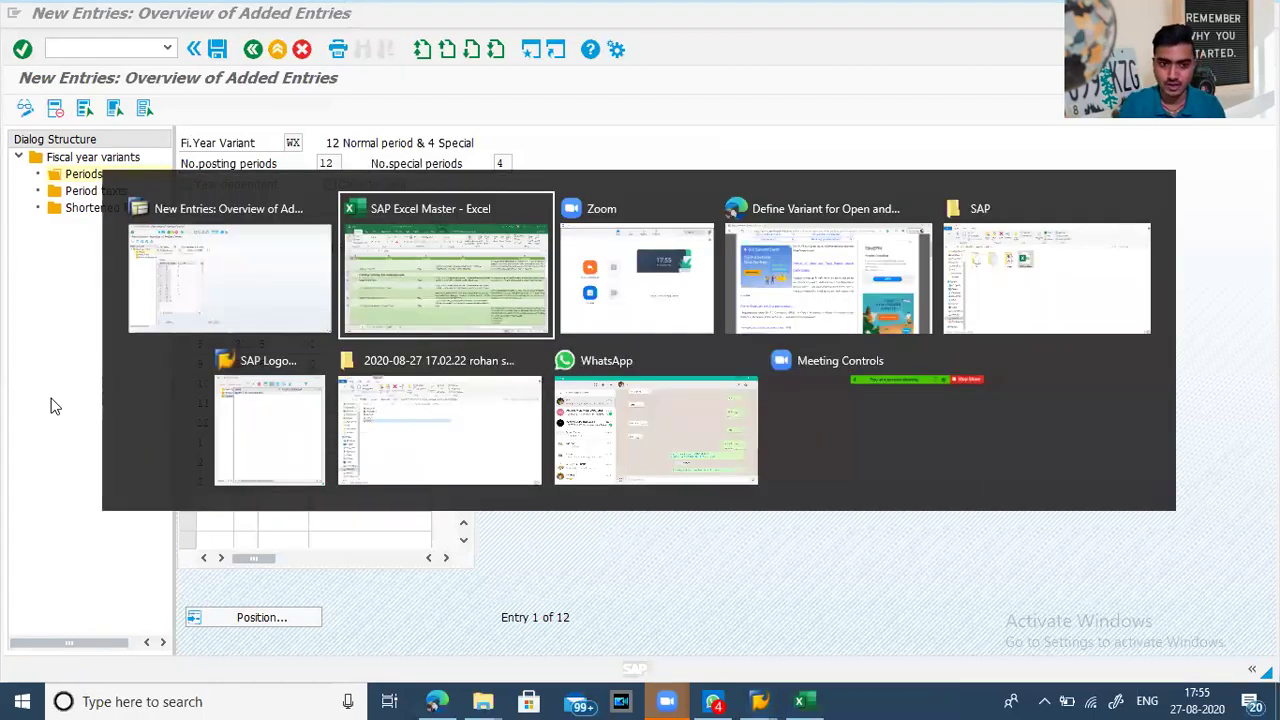
key("Left")
key("Left")
key("Right")
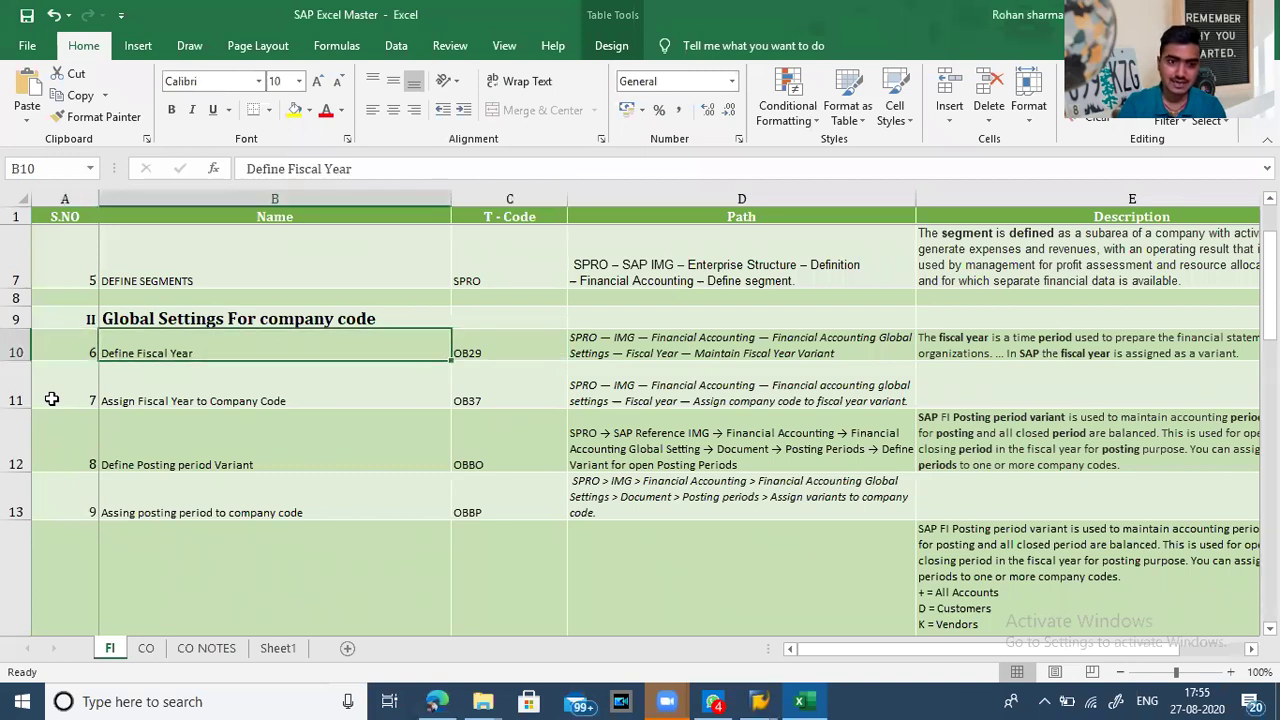
key("Down")
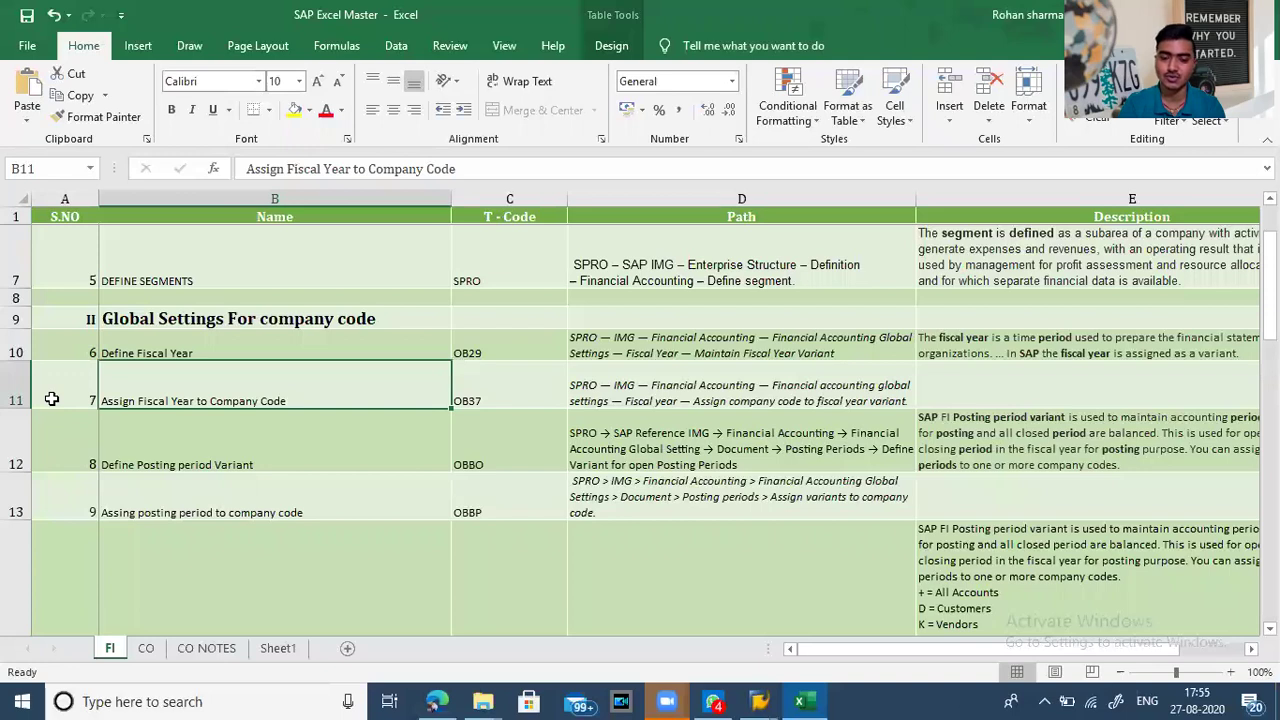
key("Right")
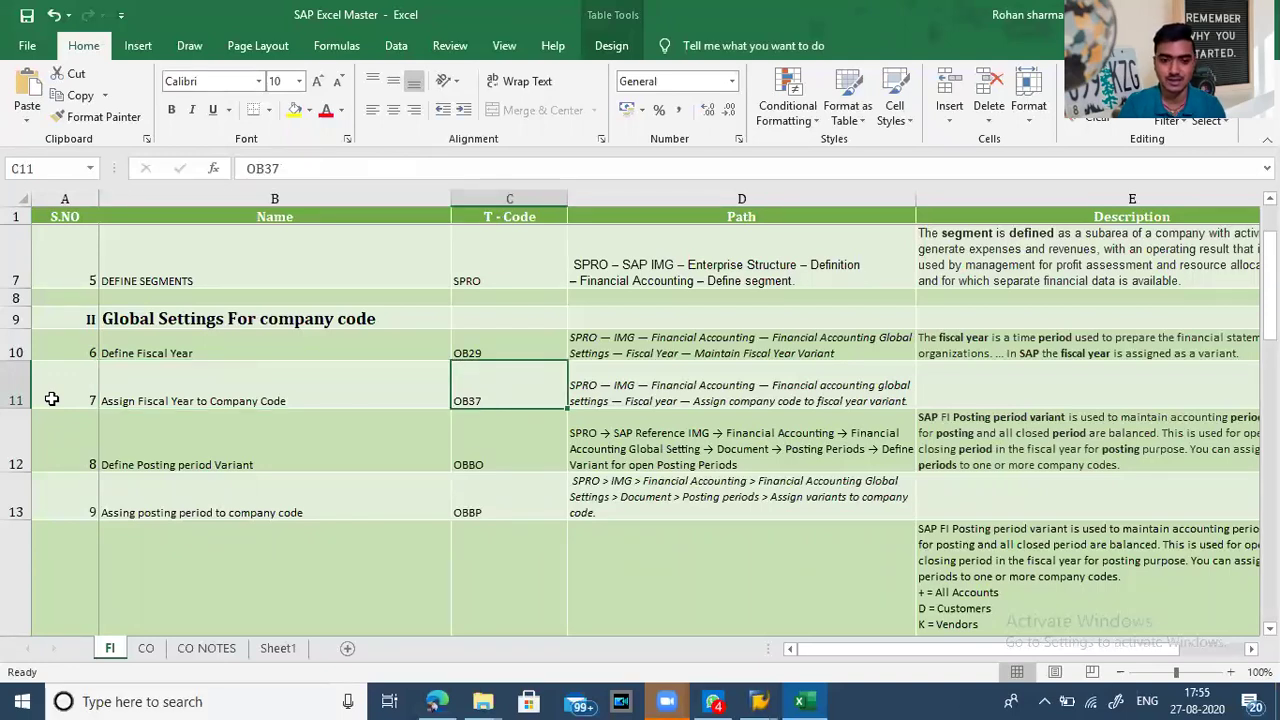
Switch back to SAP and open the fiscal year variant assignment transaction with /nob37
key("alt+Tab")
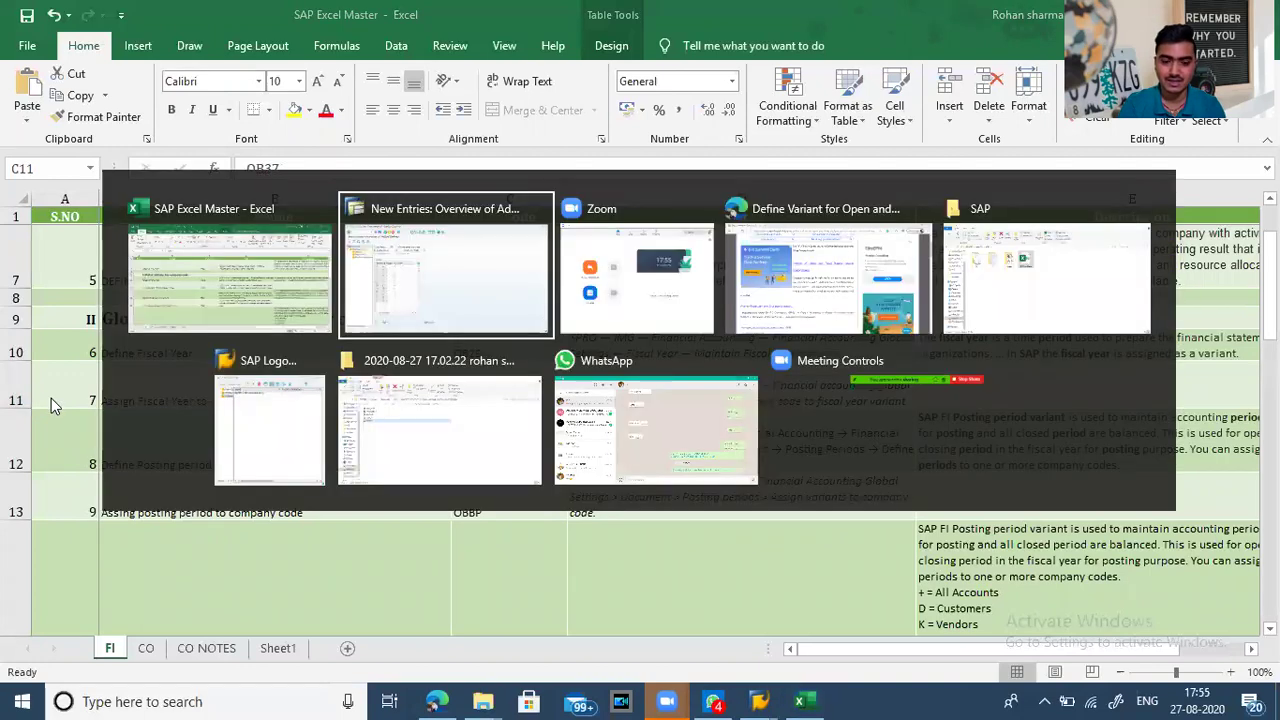
left_click(86, 49)
type("/")
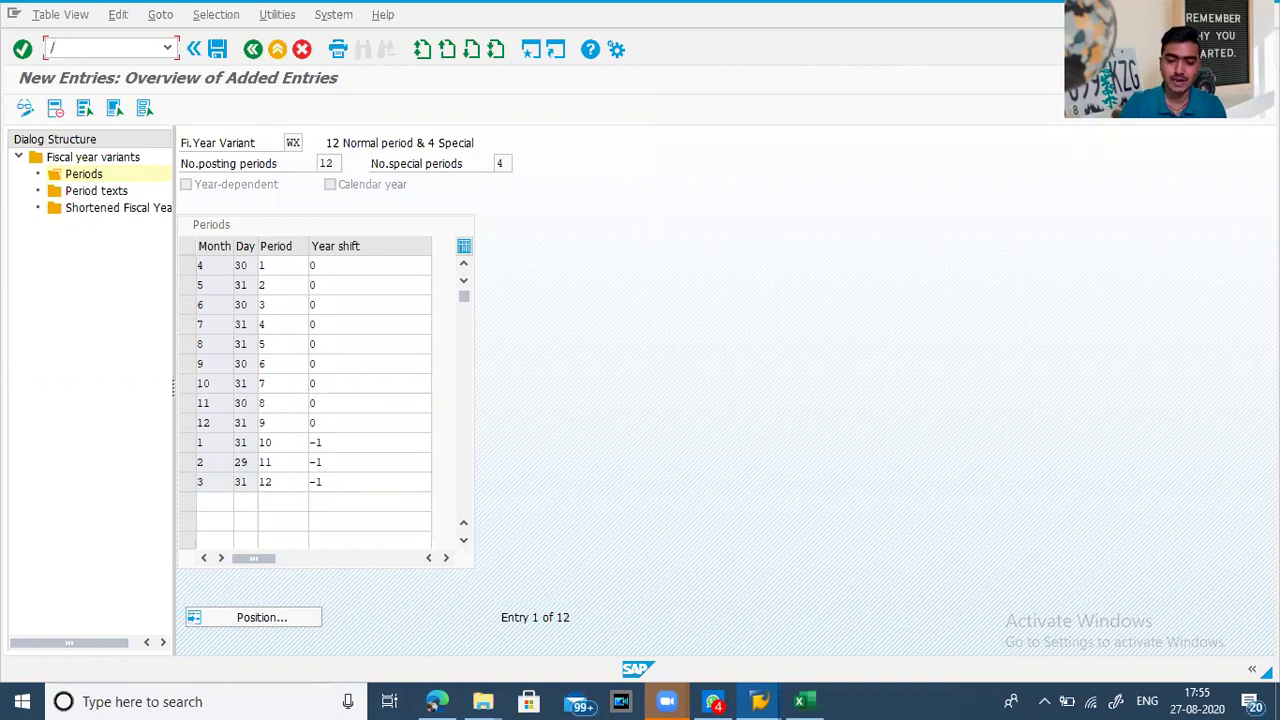
type("no")
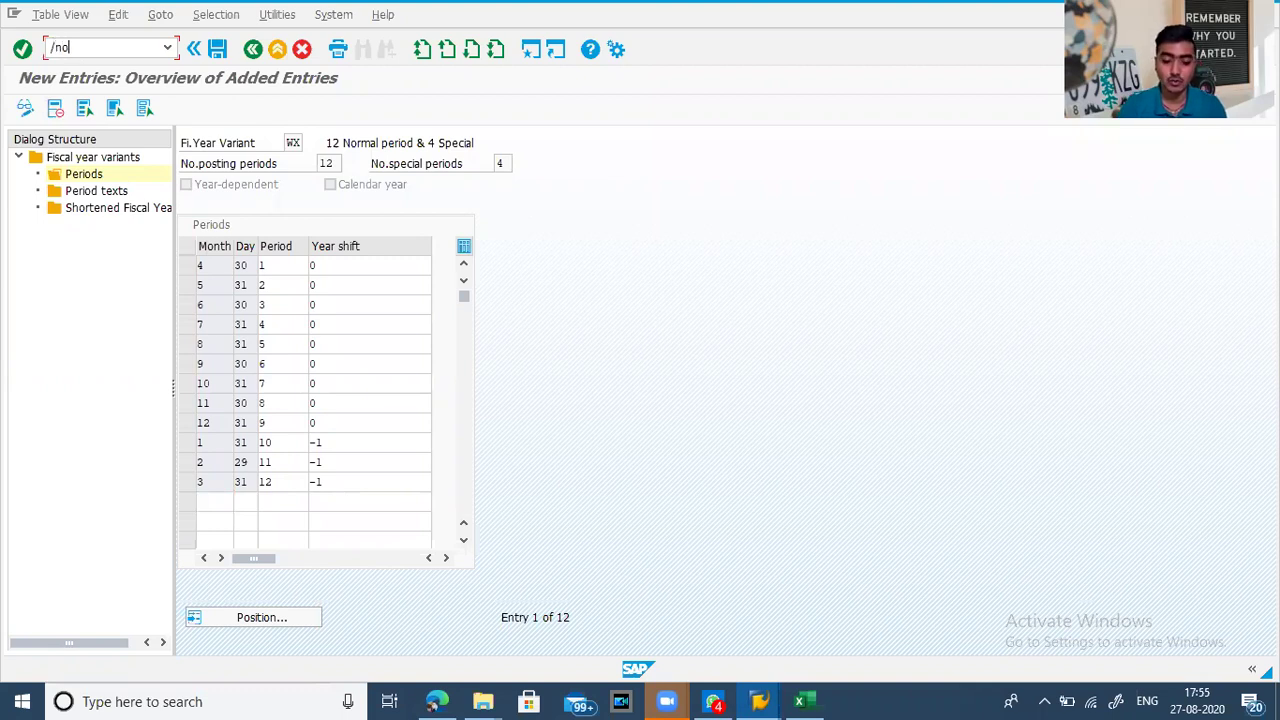
type("b37")
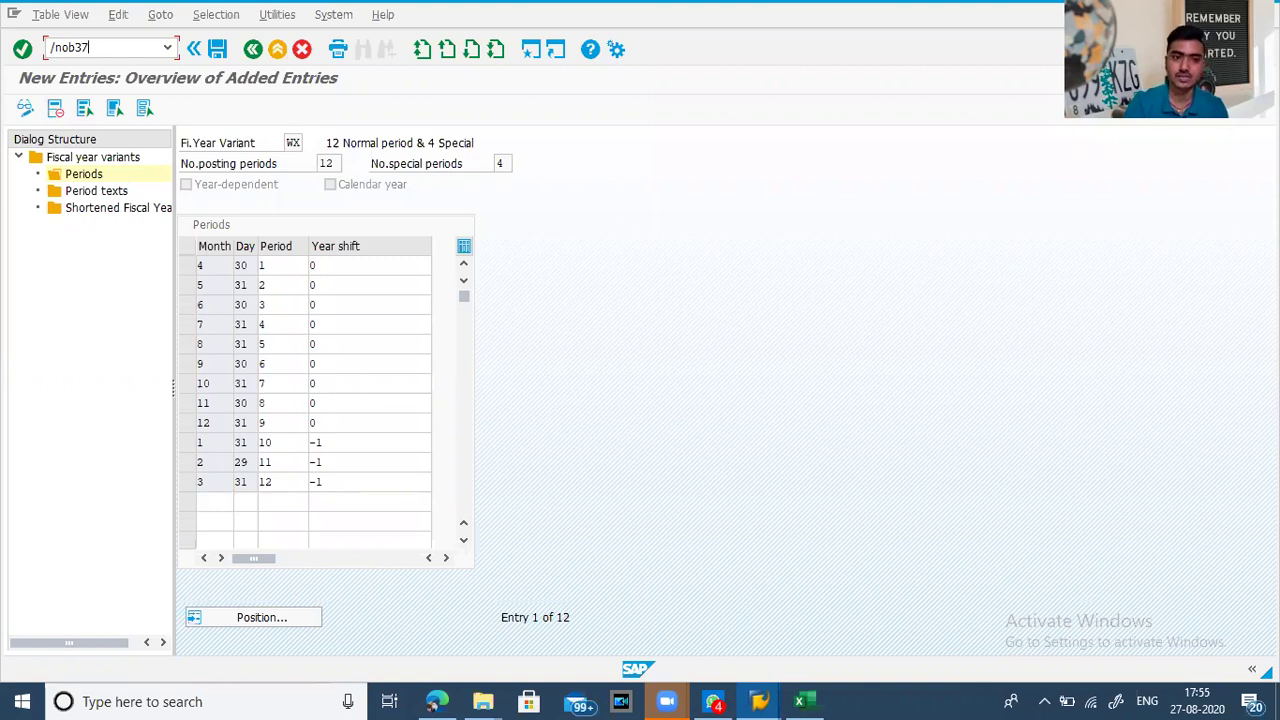
key("Return")
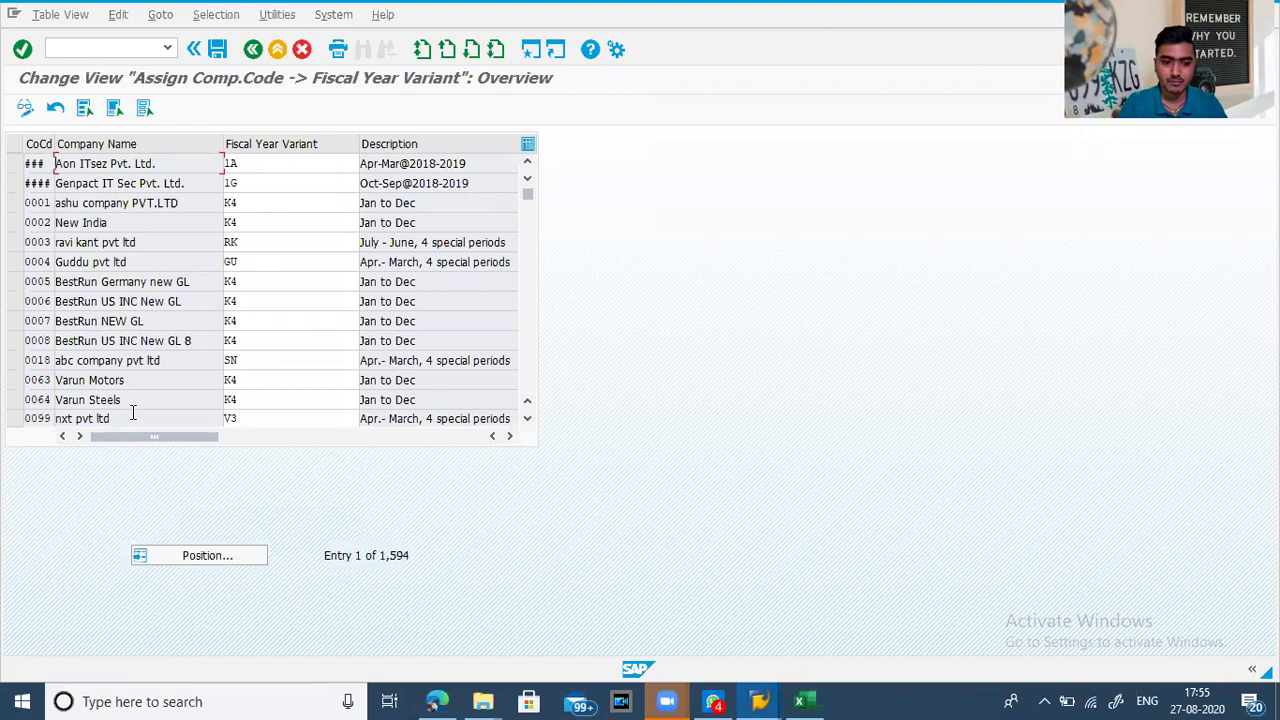
Position the company code list at company code ANNU
left_click(184, 557)
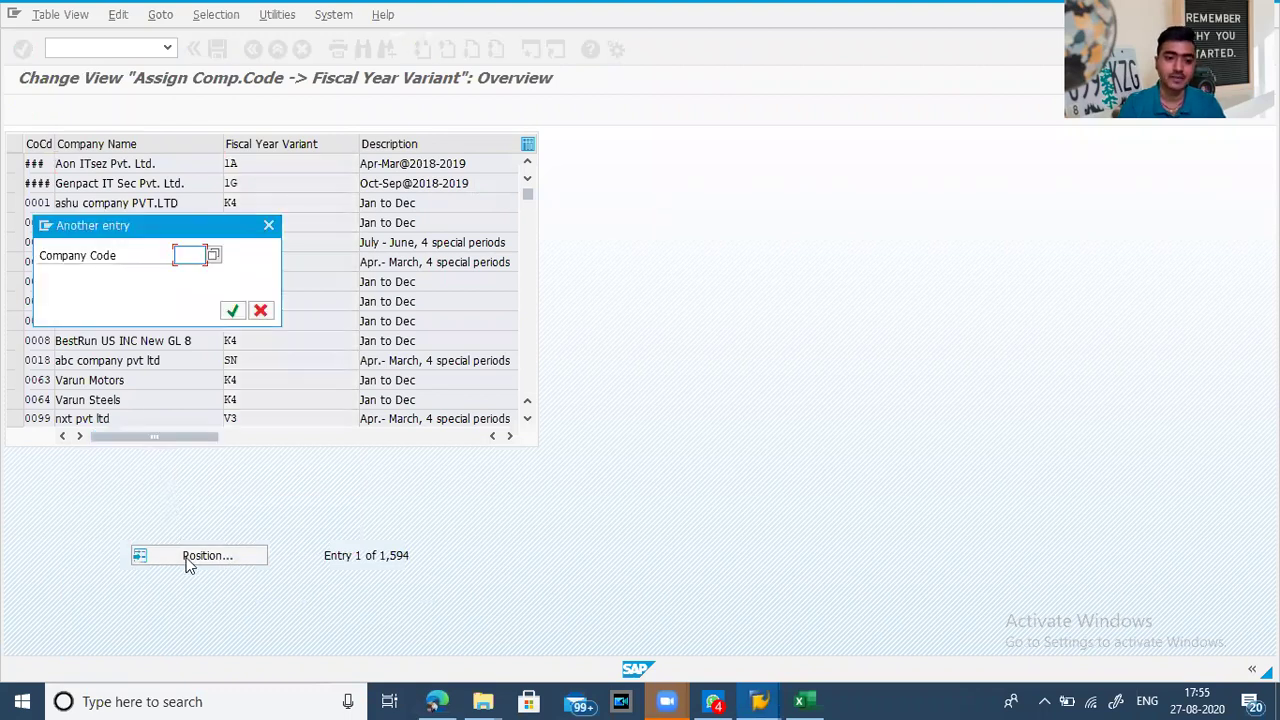
type("a")
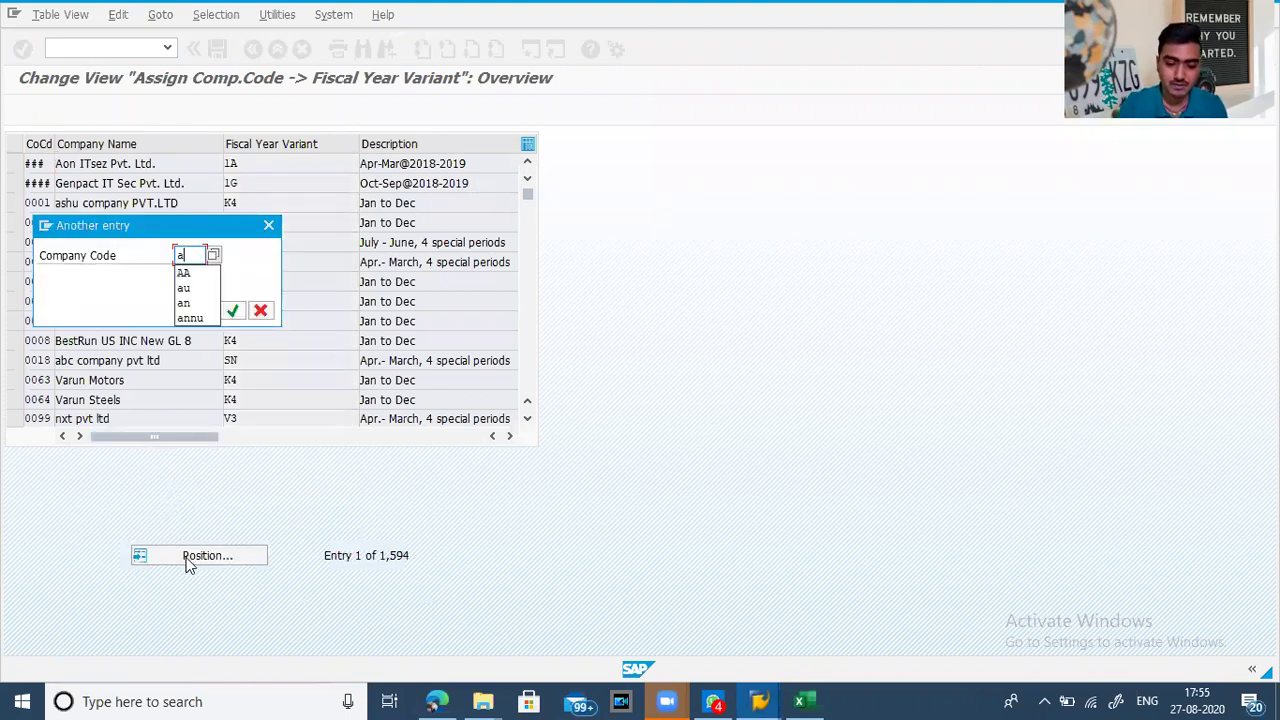
type("nnu")
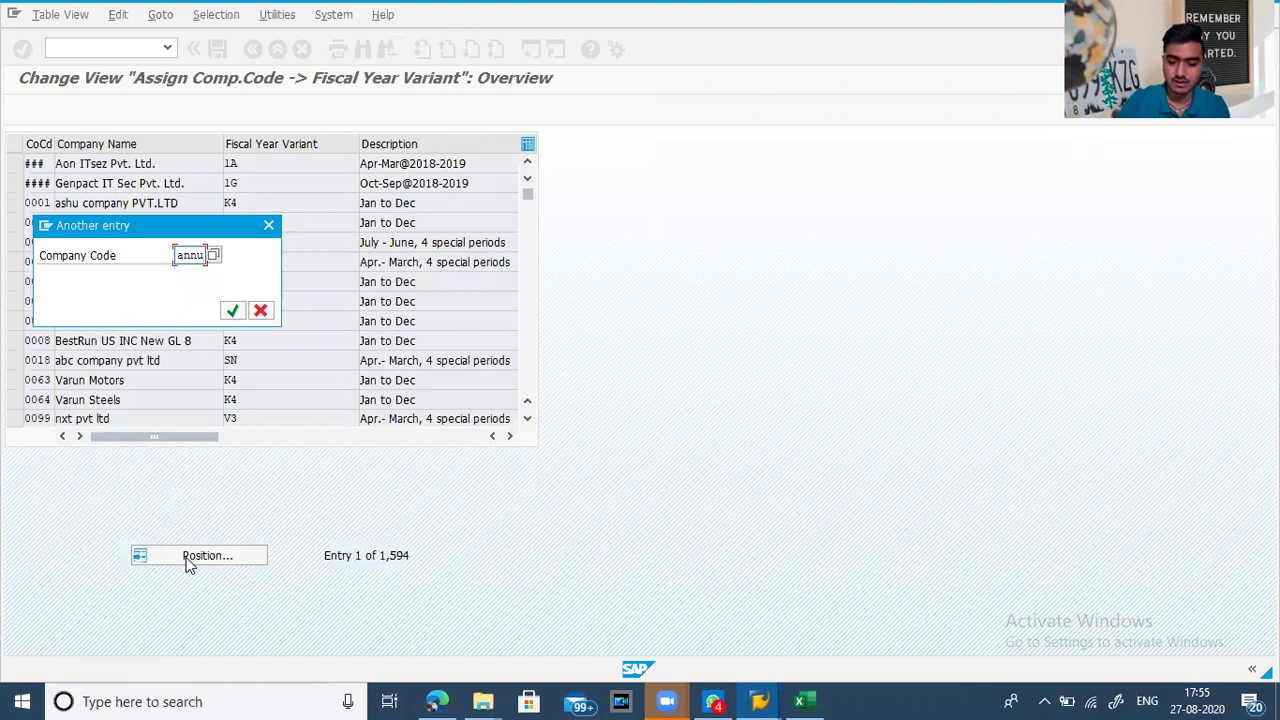
key("Return")
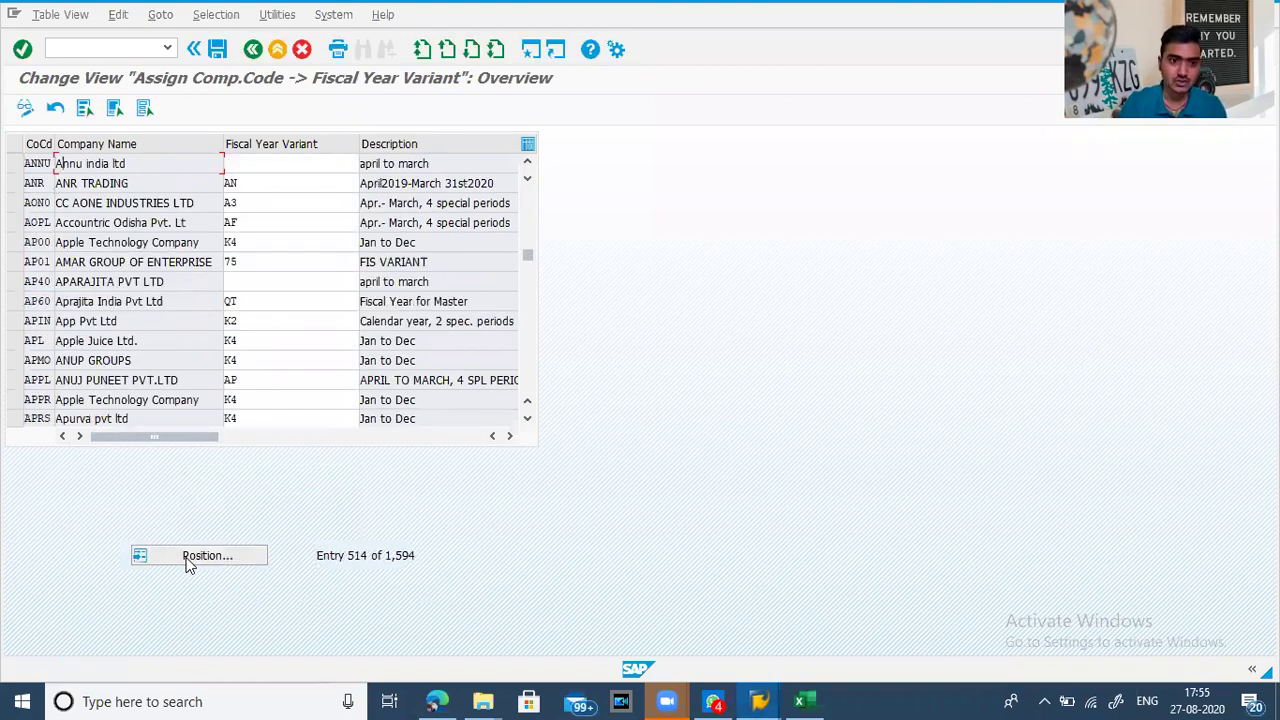
Assign fiscal year variant WX to company code ANNU and save, accepting the warnings
left_click(268, 162)
type("wx")
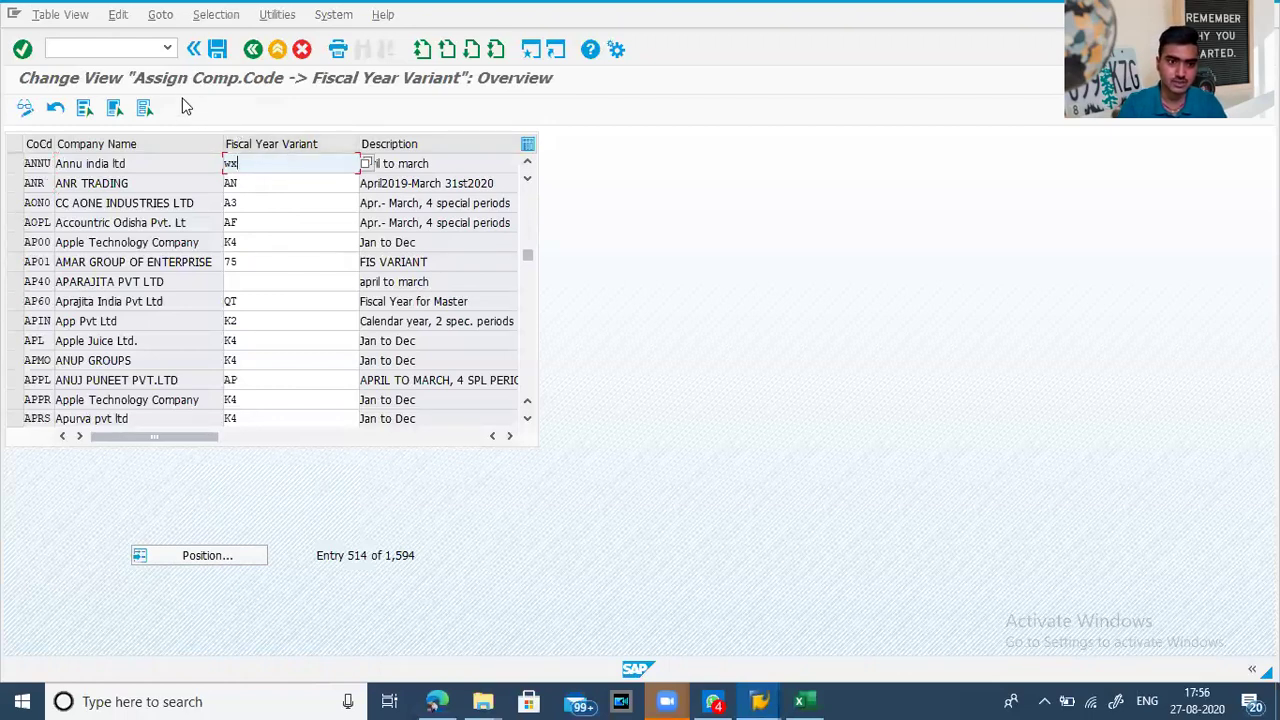
left_click(208, 54)
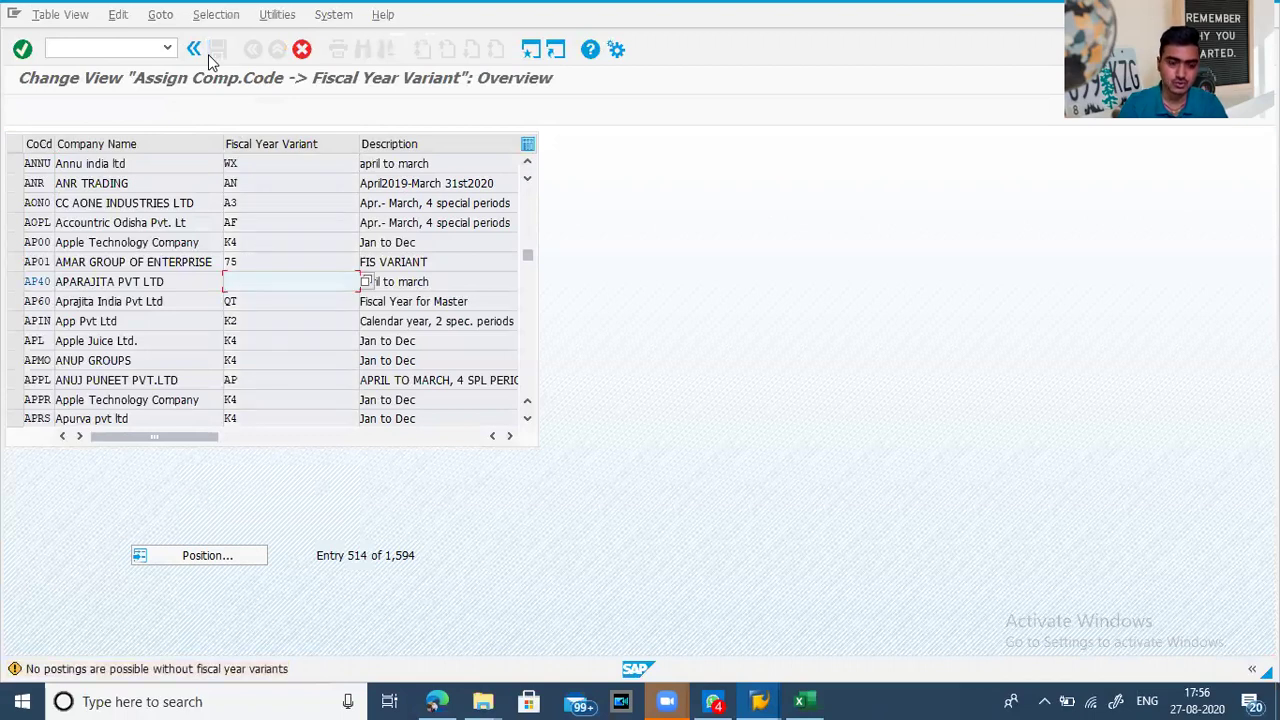
left_click(27, 53)
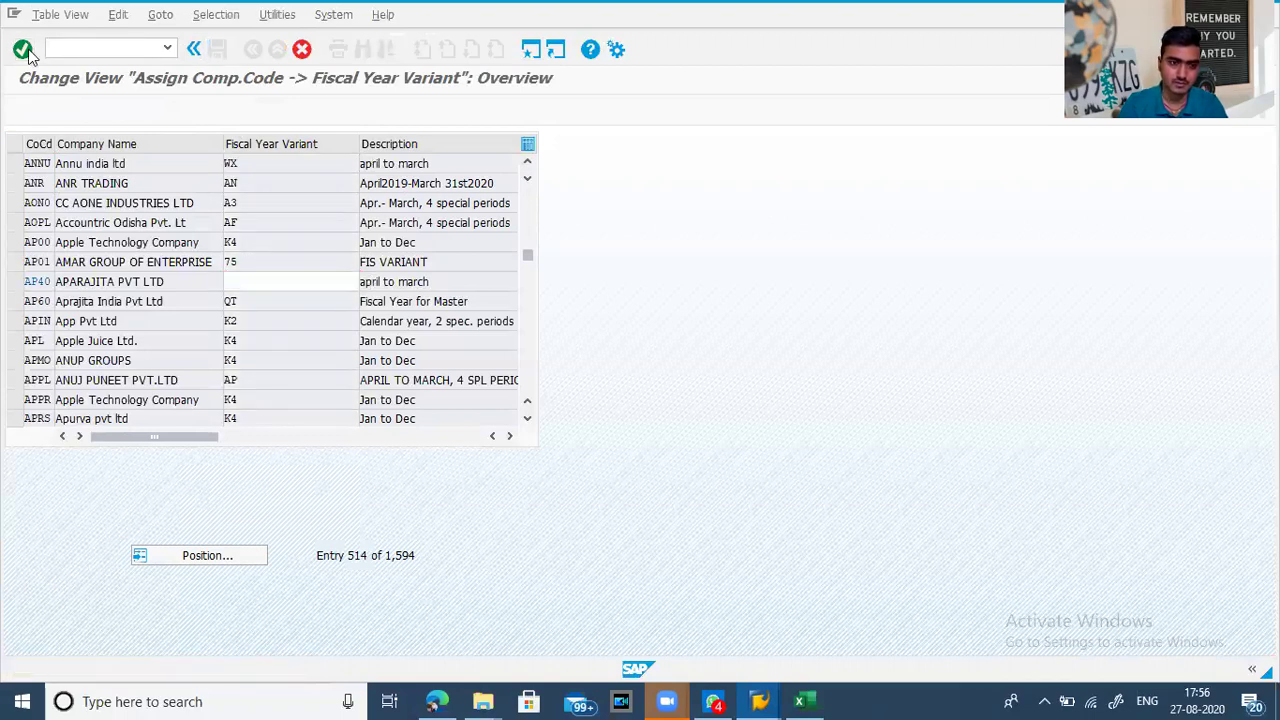
left_click(25, 50)
left_click(230, 311)
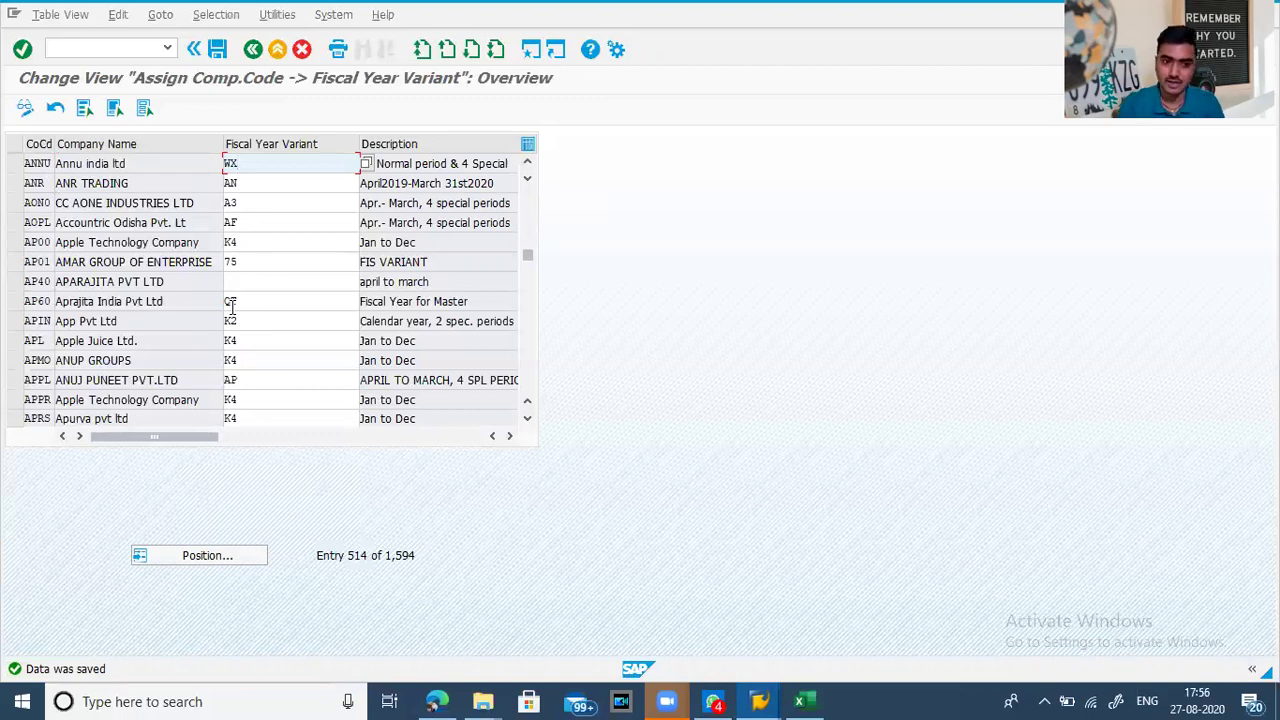
Switch to the SAP Excel Master workbook and review the transaction code, path and description for Define Posting period Variant
key("alt+Tab")
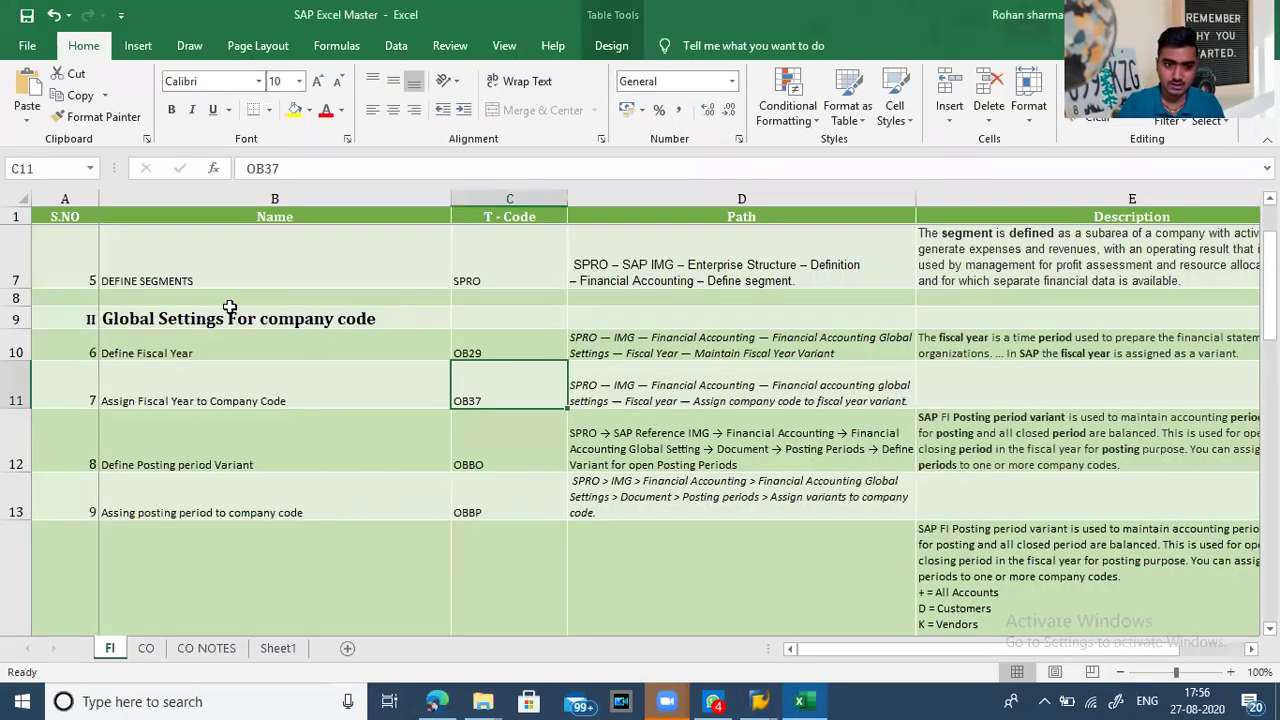
key("Down")
key("Left")
key("Right")
key("Right")
key("Right")
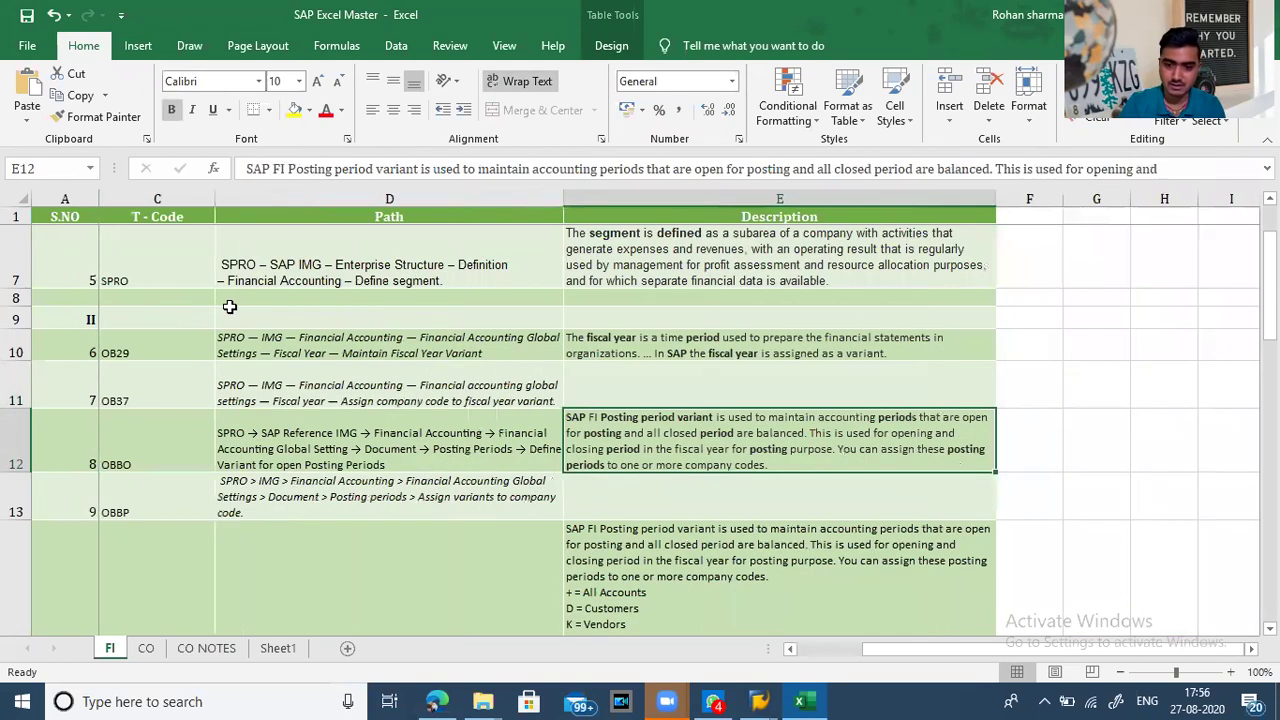
key("Left")
key("Left")
key("Left")
key("Left")
key("Right")
key("Right")
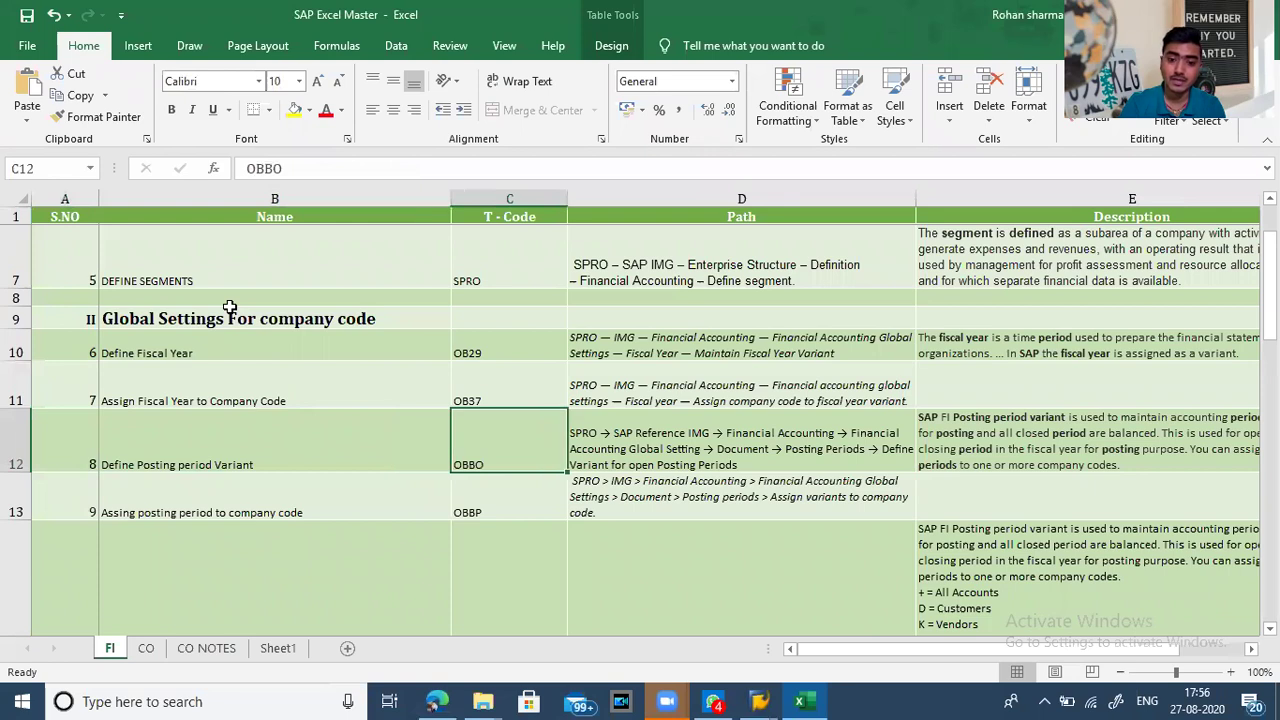
key("Right")
key("Right")
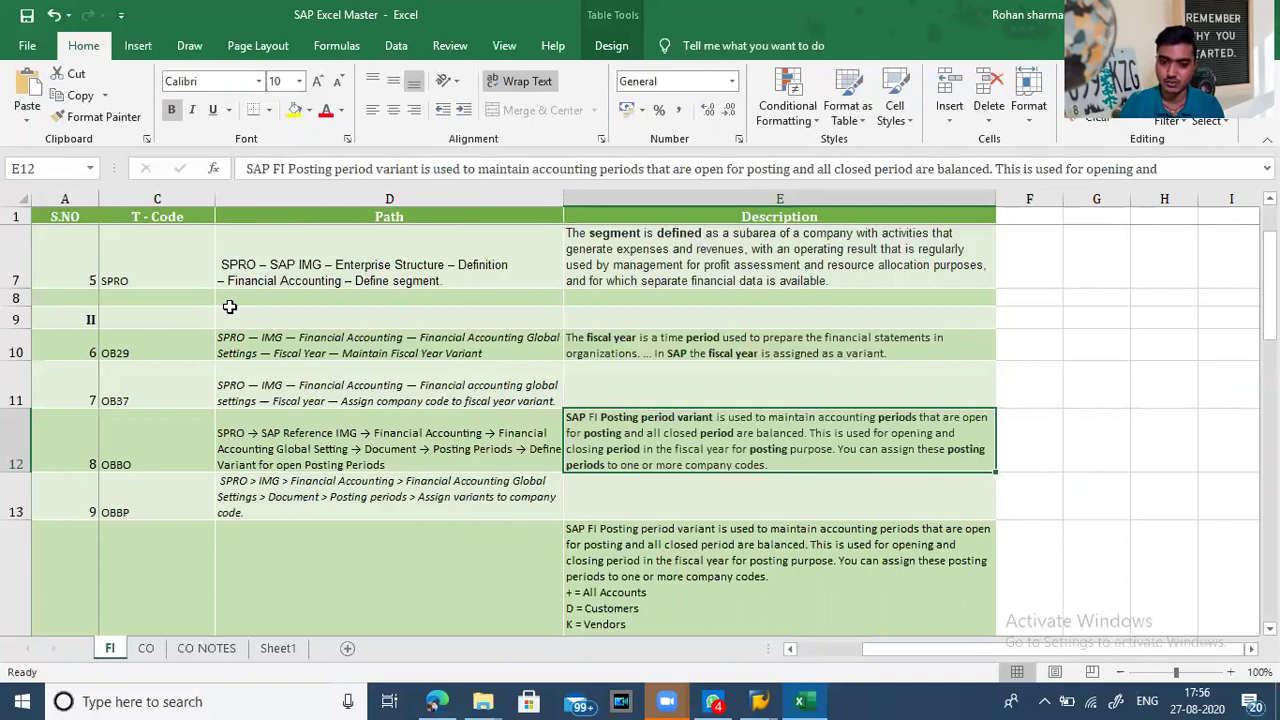
key("Left")
key("Left")
key("Left")
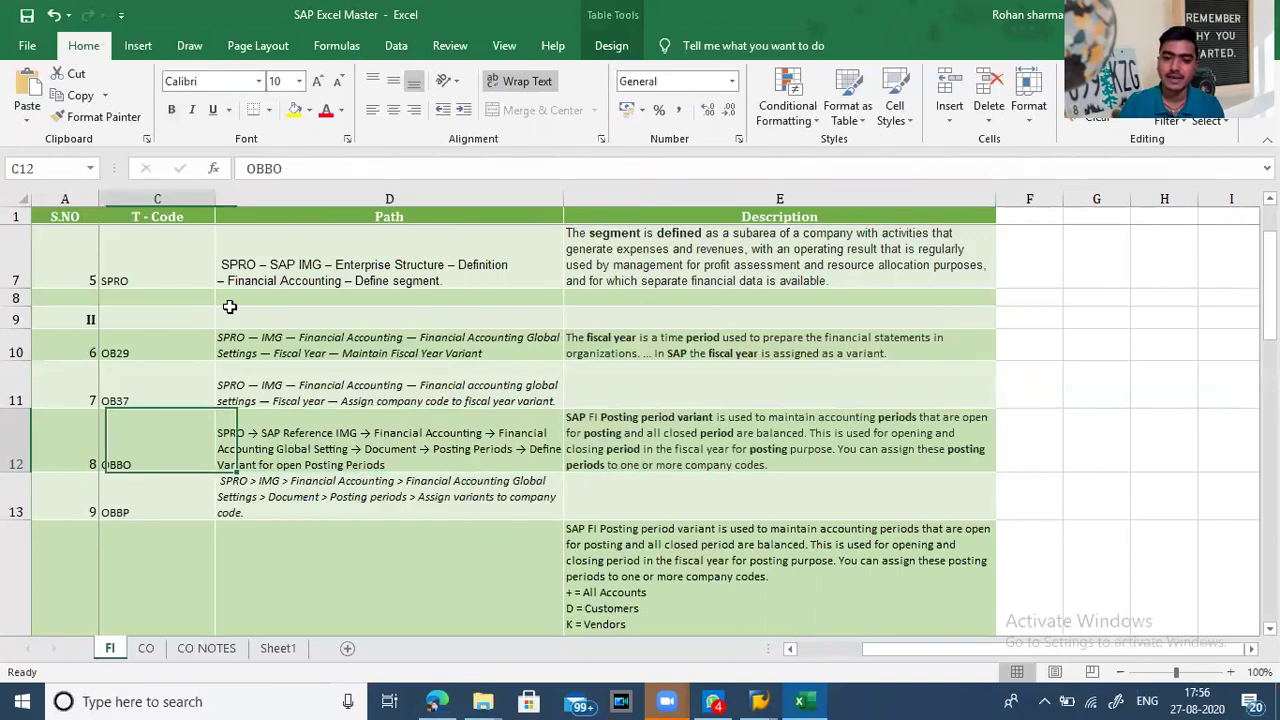
key("Left")
key("Right")
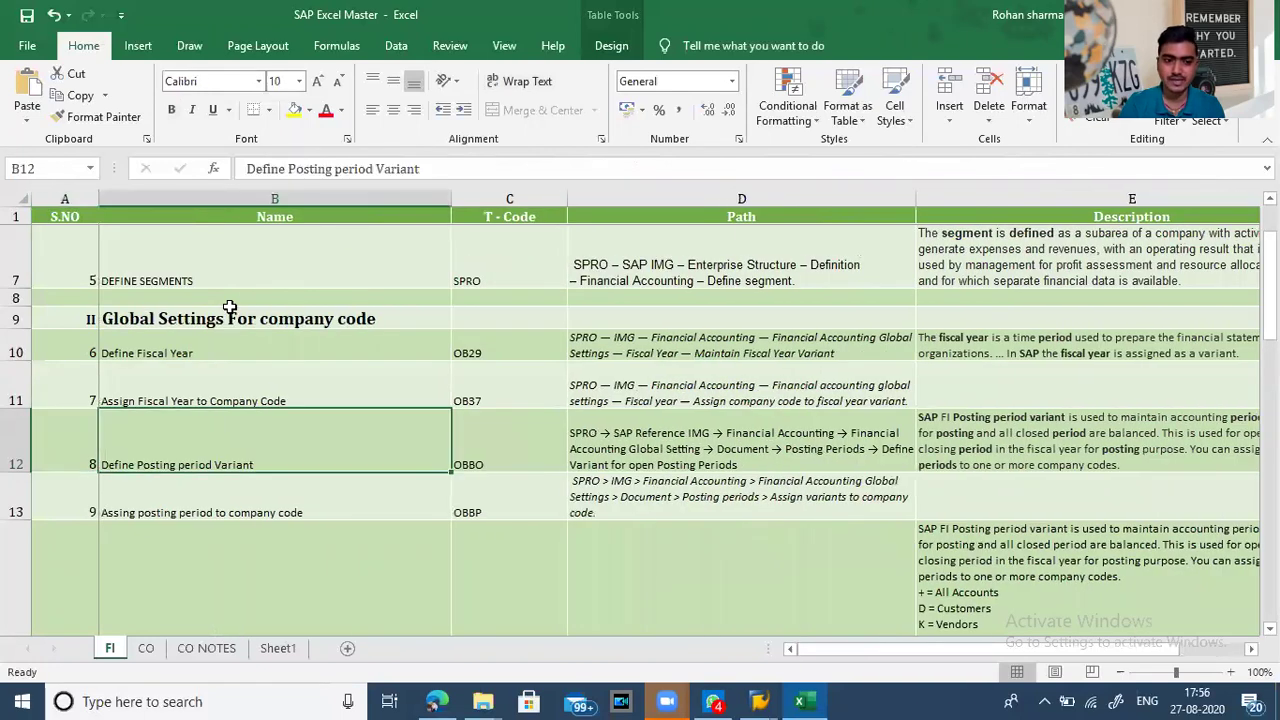
key("alt+Tab")
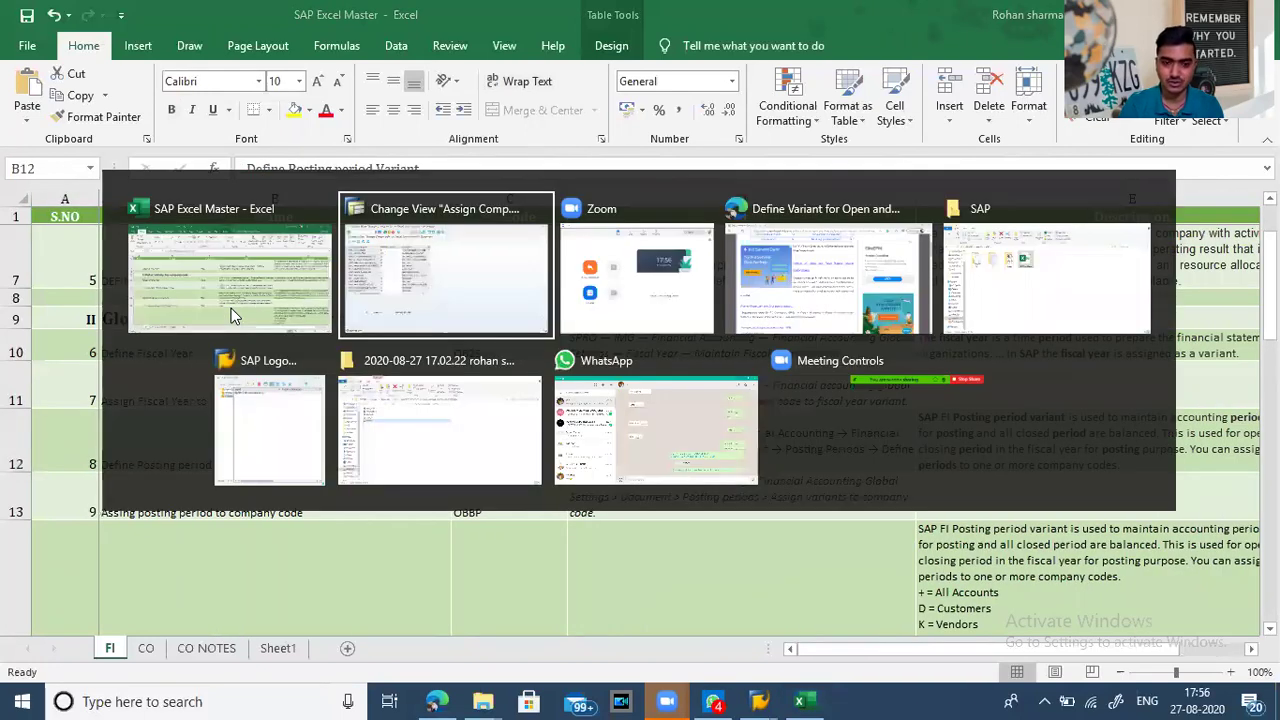
key("alt+Tab")
key("alt+Tab")
key("alt+Tab")
key("alt+Tab")
key("alt+Tab")
key("alt+Tab")
key("alt+Tab")
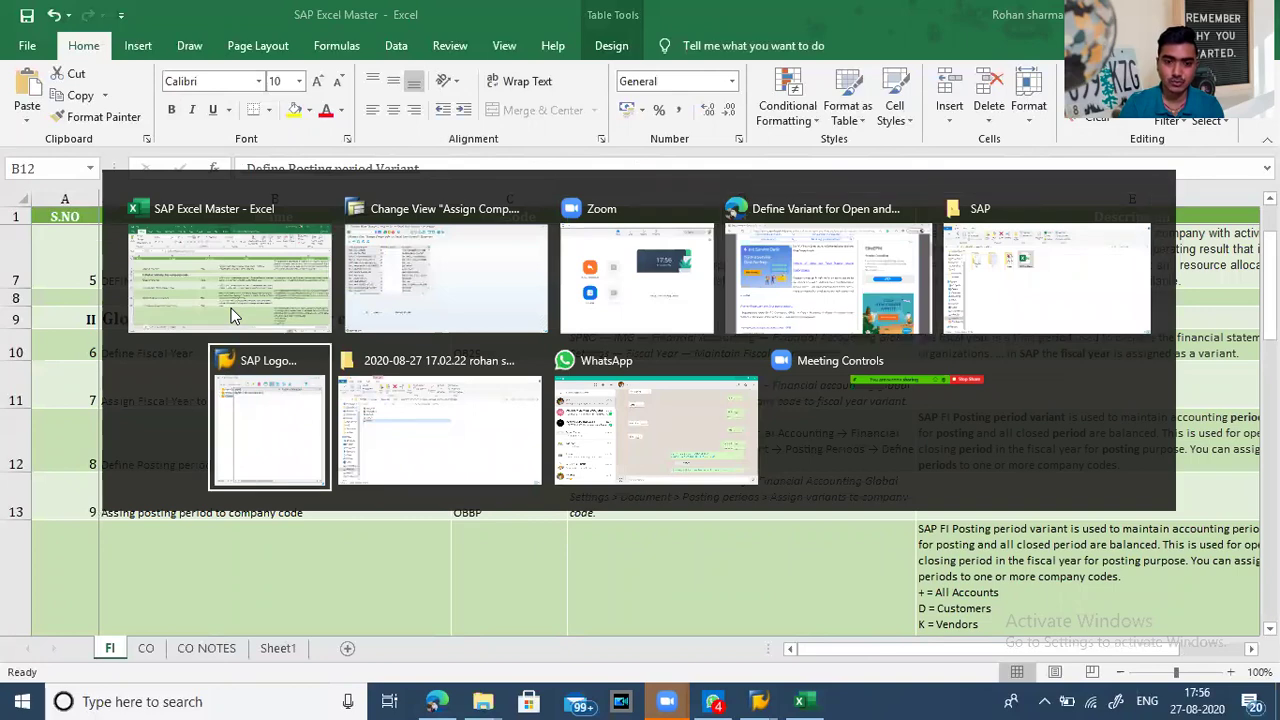
key("alt+Tab")
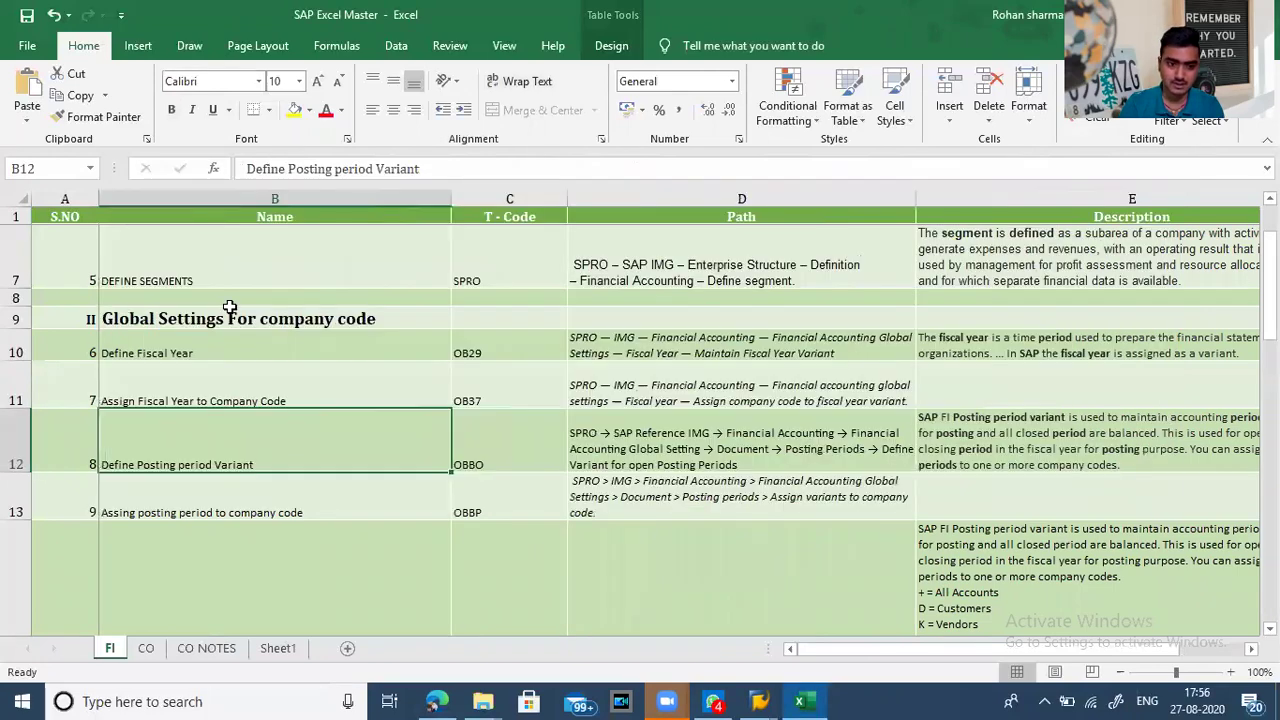
Switch to SAP and open the posting period variant definition transaction with /nobbo
key("alt+Tab")
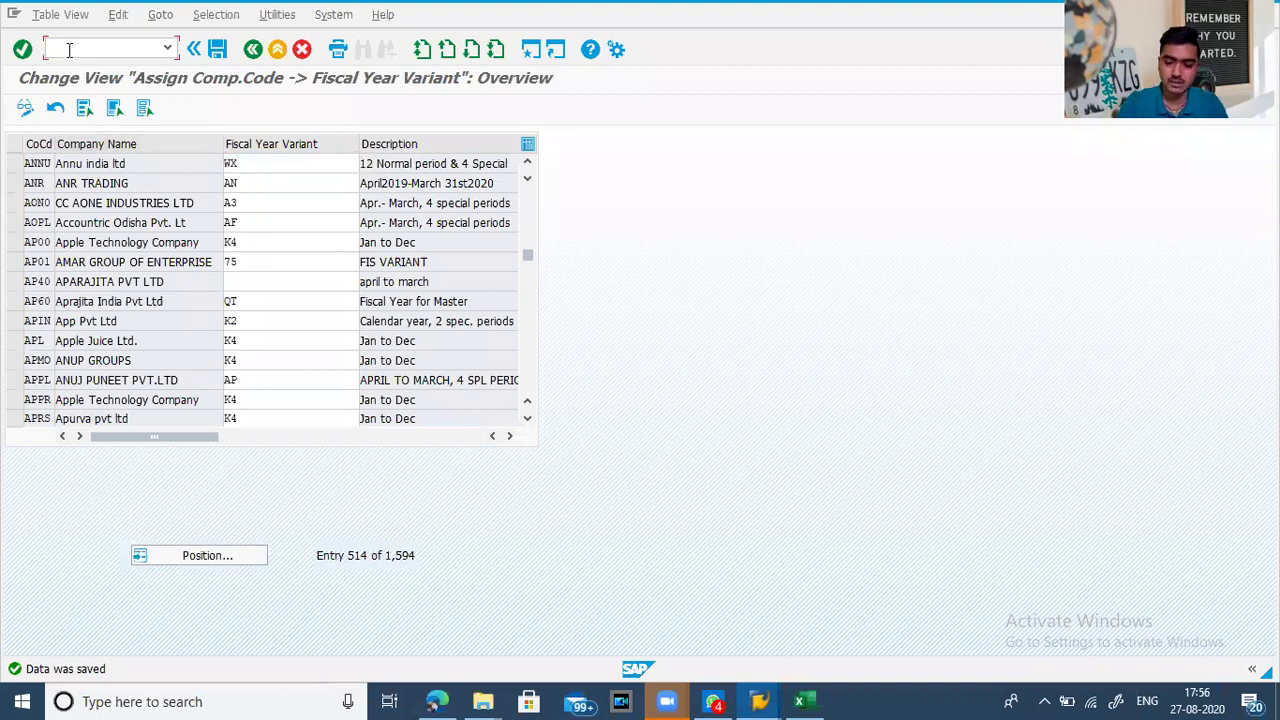
type("nobbo")
key("Return")
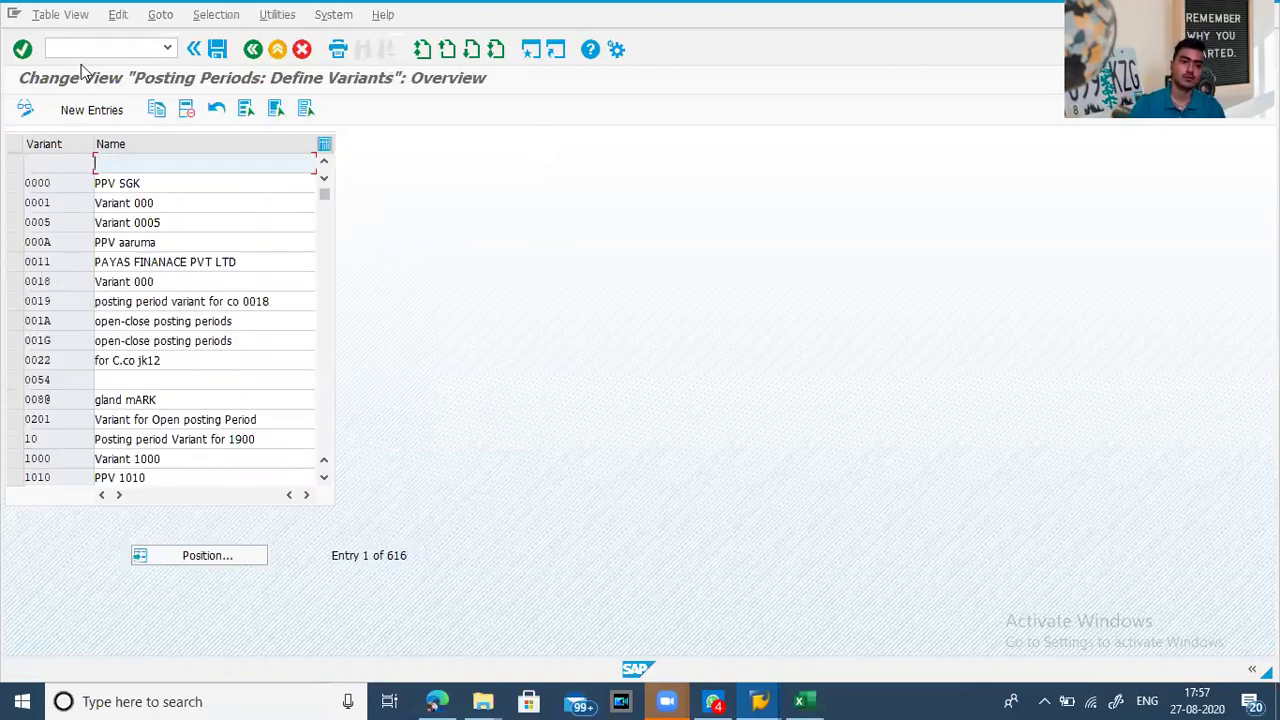
Create a new posting period variant entry ANNU with the name "Posting period for Annu Ltd"
left_click(91, 111)
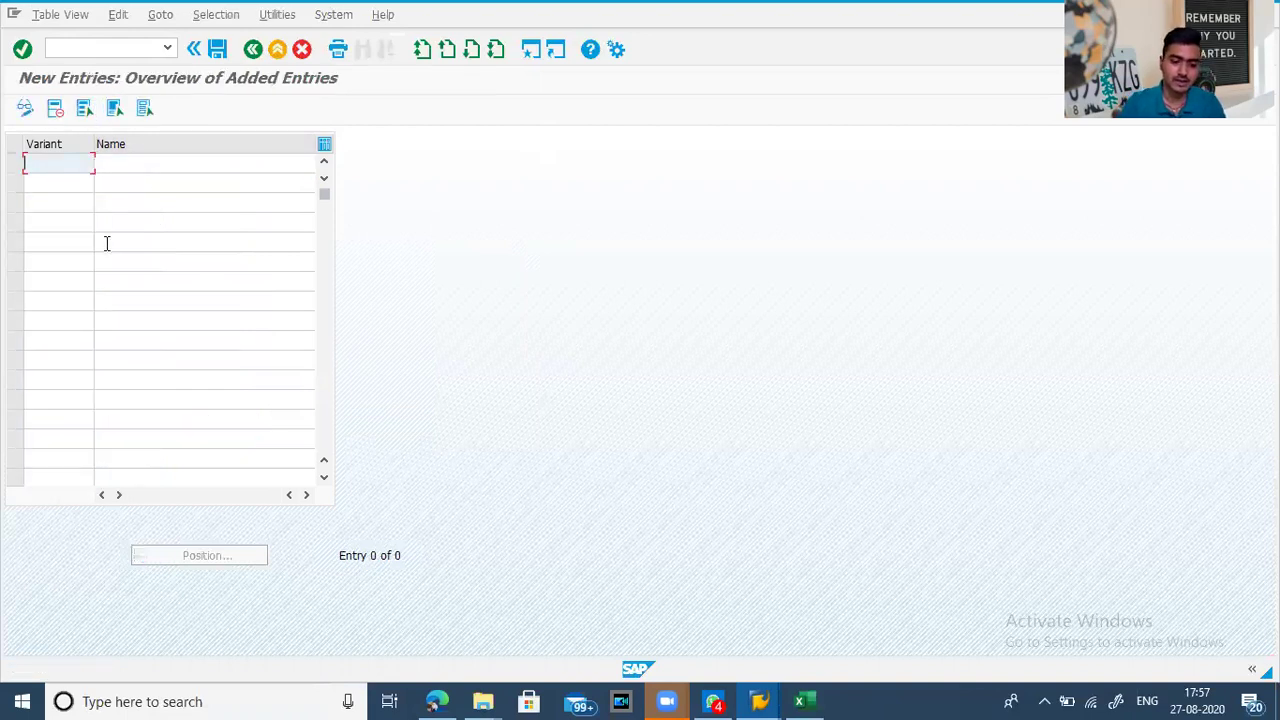
type("ANN")
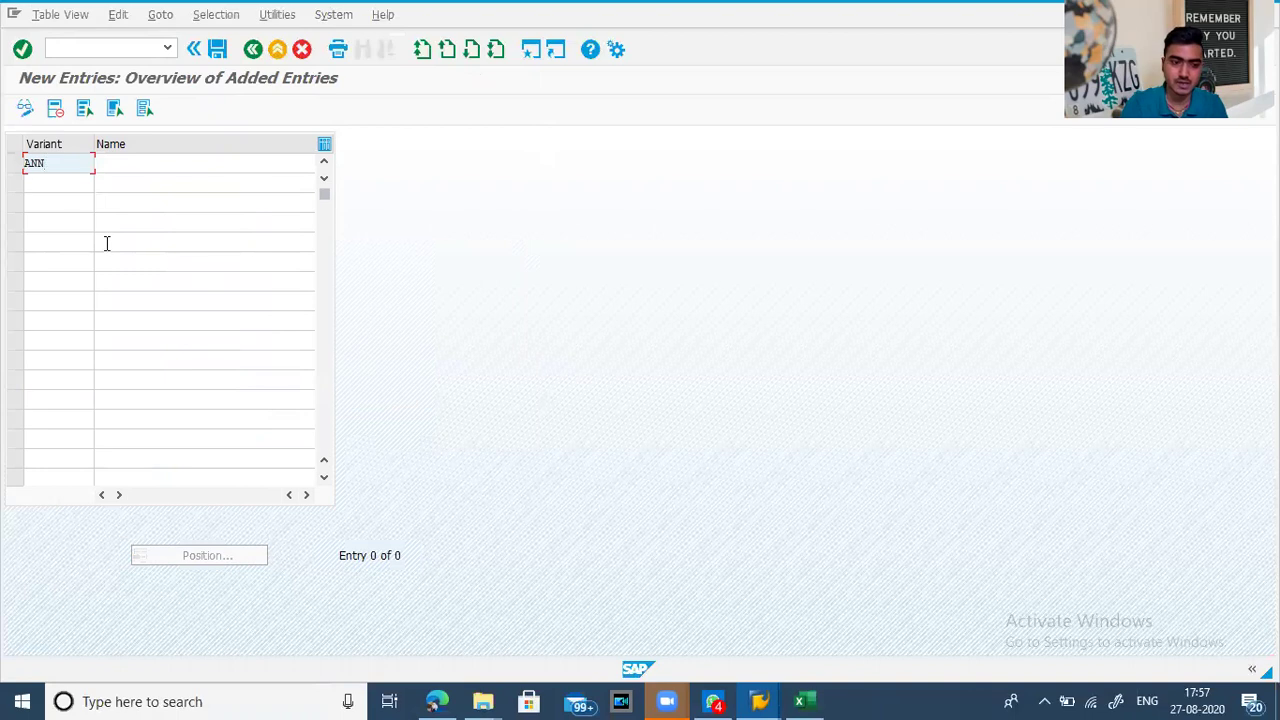
type("U")
key("Tab")
type("P")
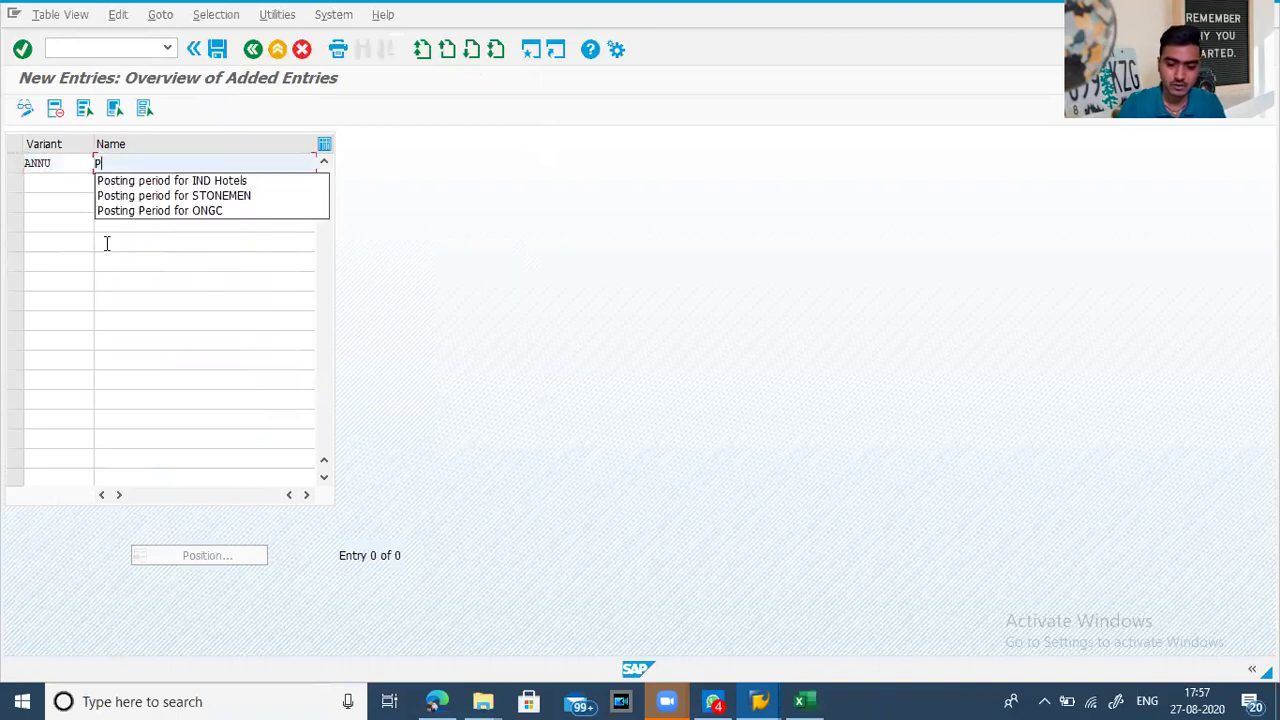
type("ostin")
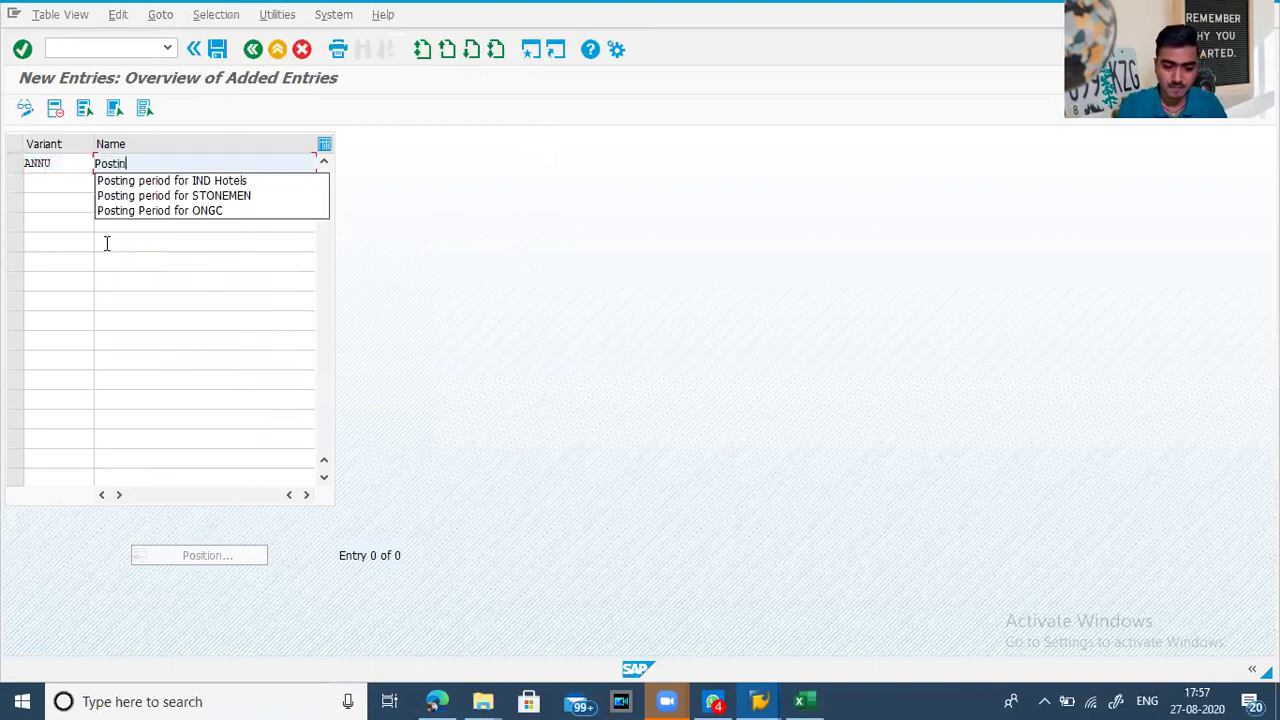
type("g perio")
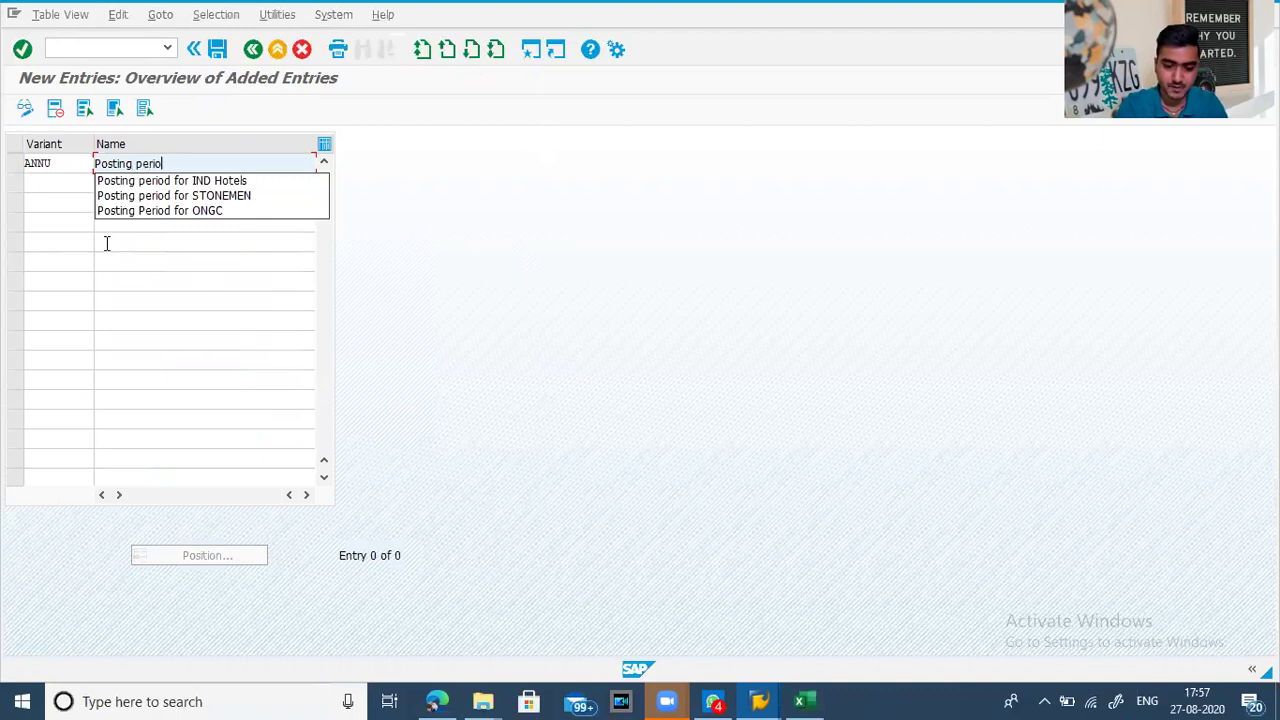
type("d for Annu Ltd")
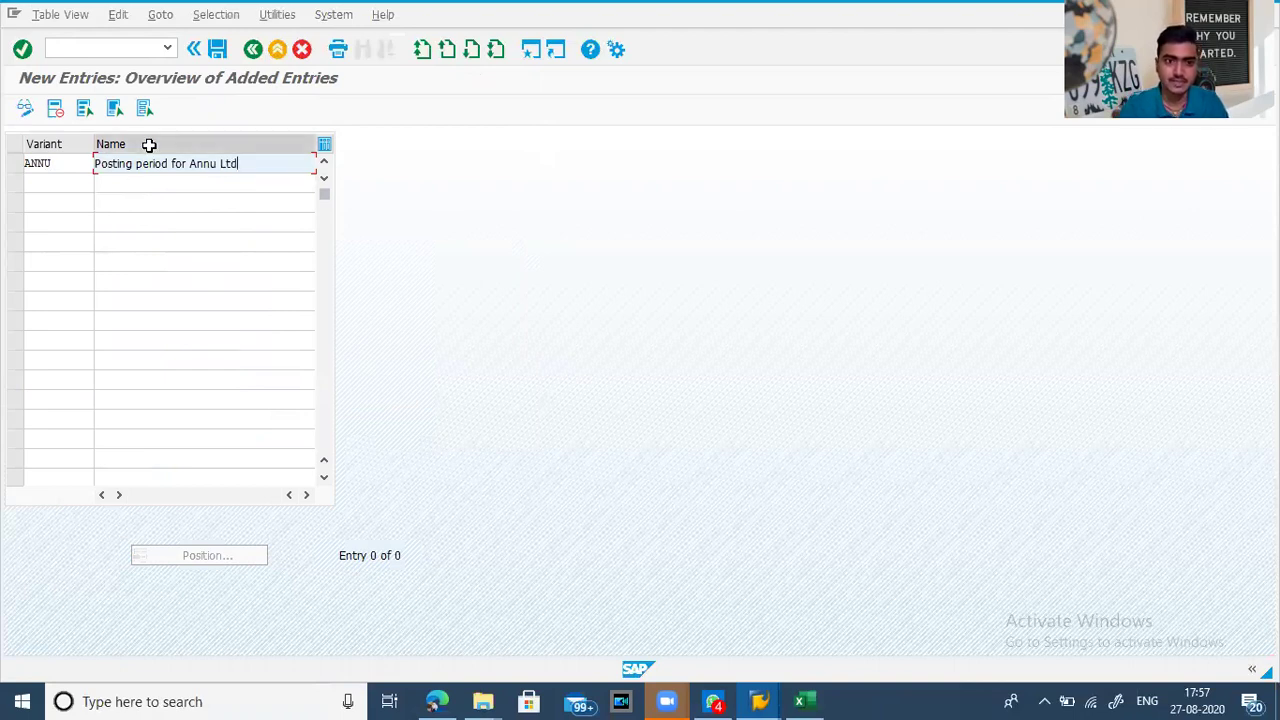
Save the new posting period variant entry under the proposed Annu Ltd customizing request
left_click(219, 52)
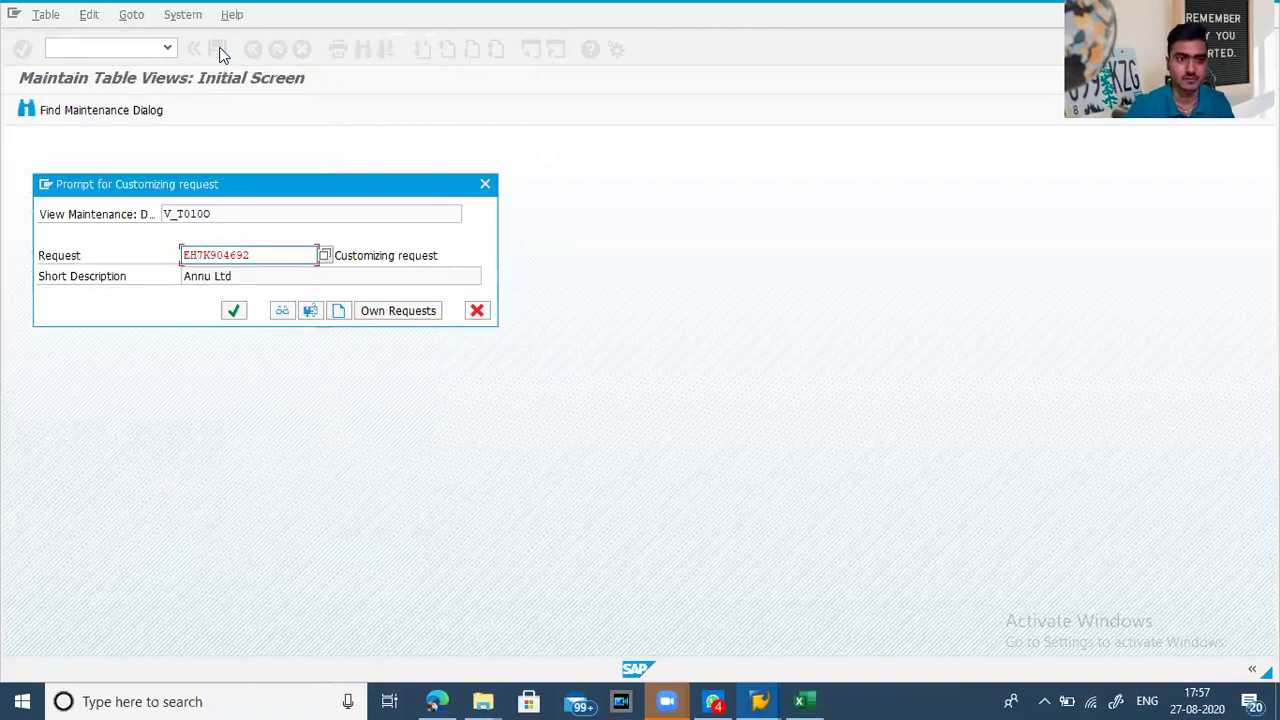
left_click(234, 311)
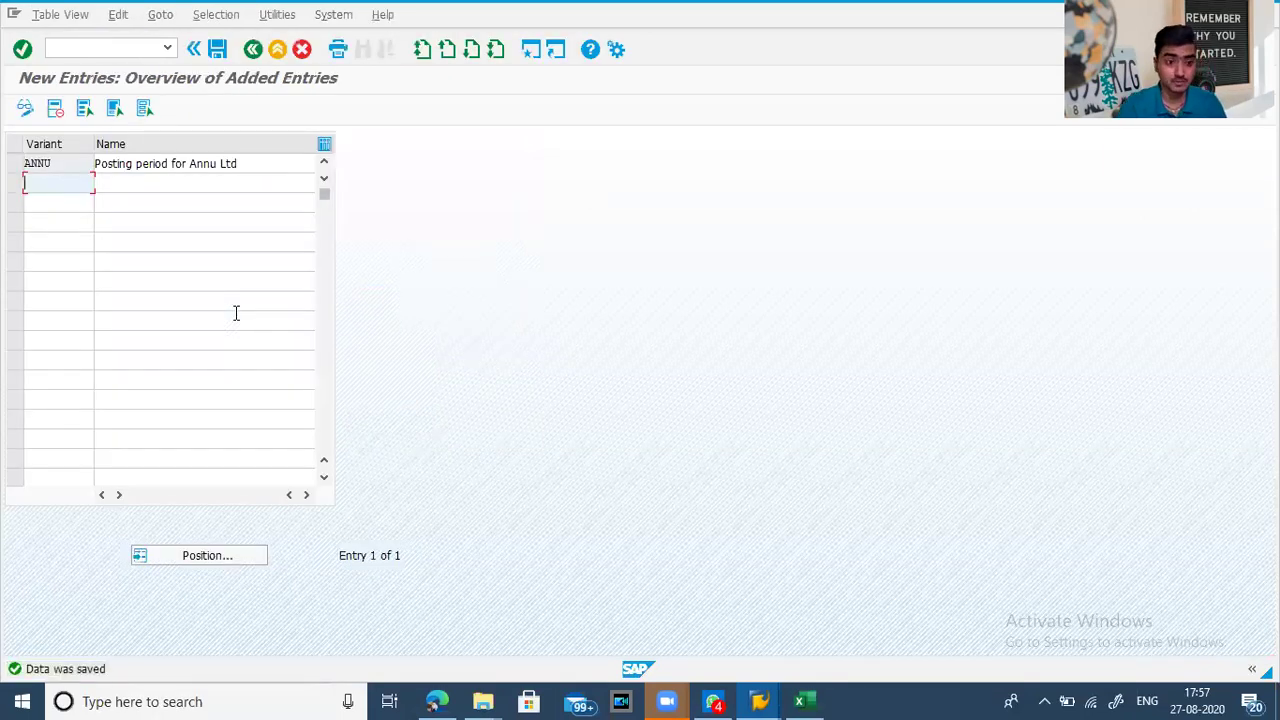
Switch to the SAP Excel Master workbook and look up the transaction code for assigning the posting period to the company code
key("alt+Tab")
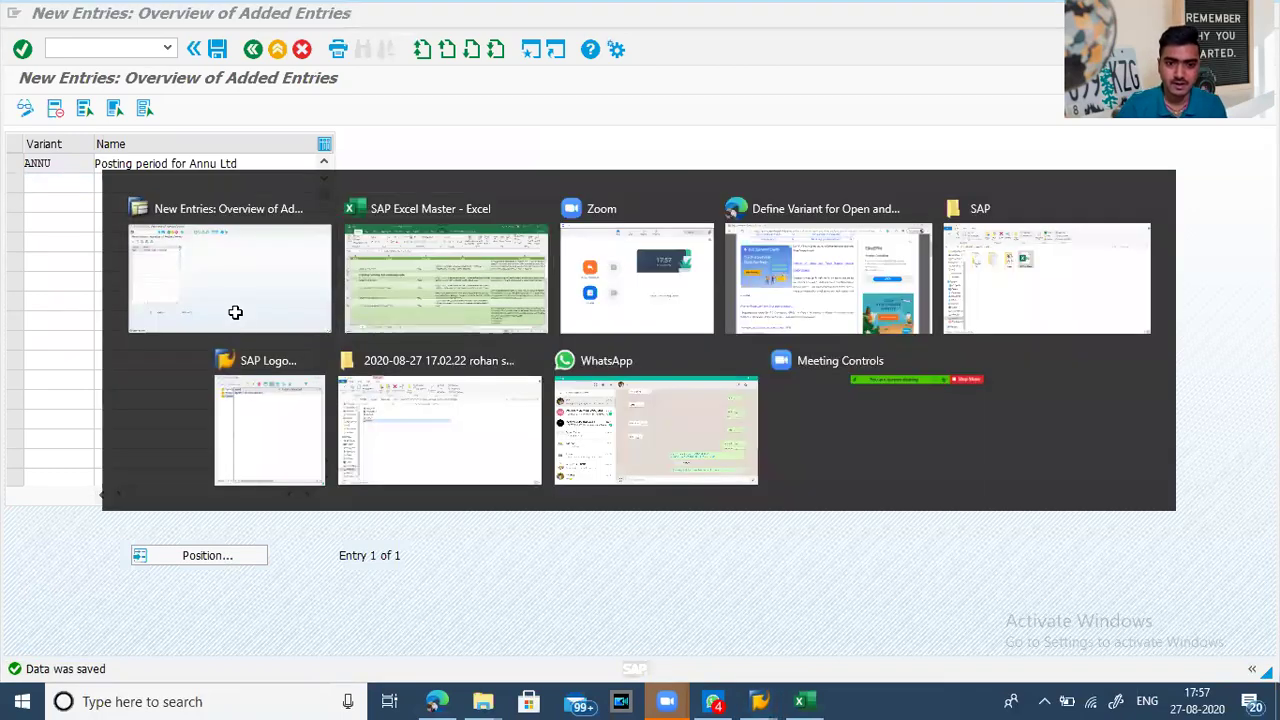
key("Down")
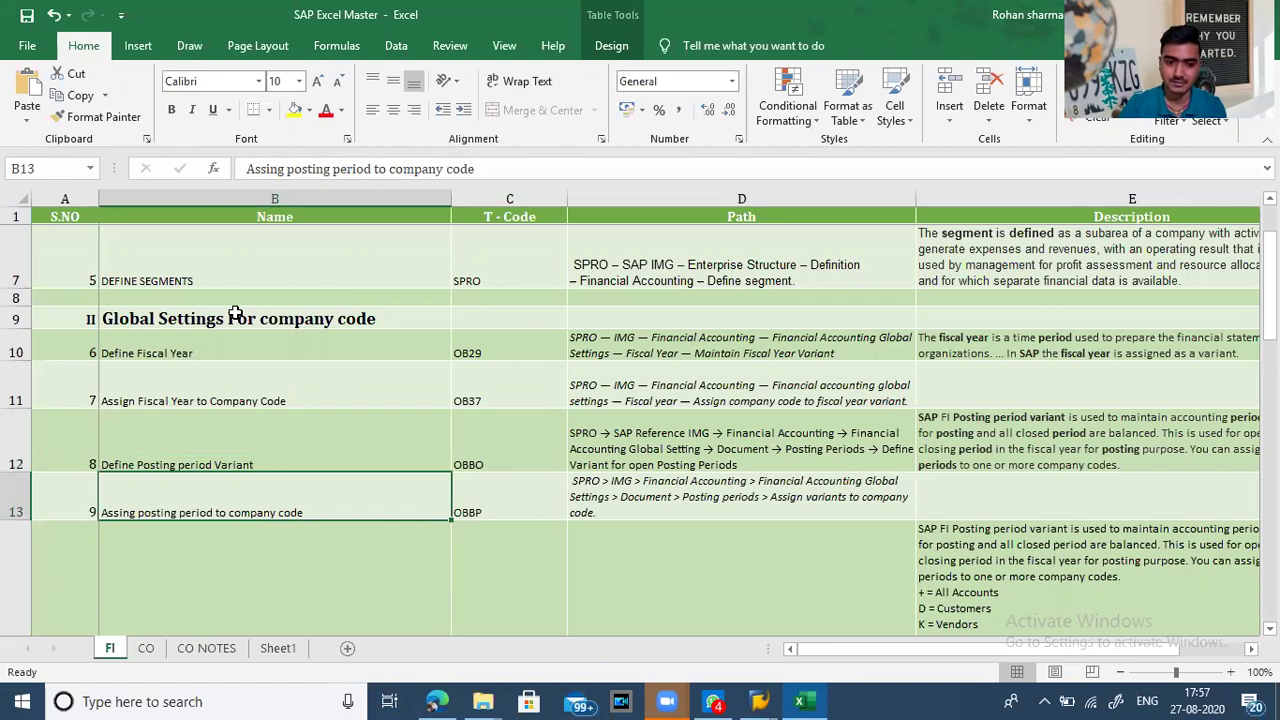
key("Right")
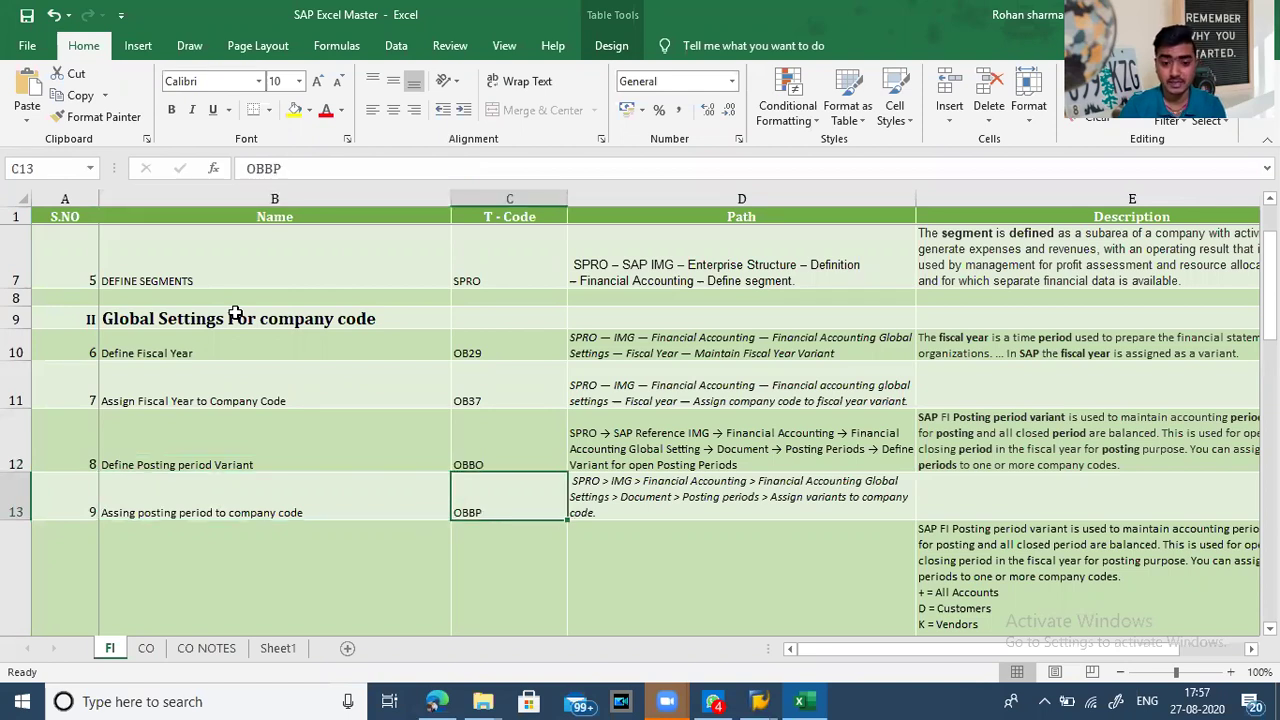
Switch to SAP and open the transaction for assigning posting period variants to company codes with /nobbp
key("alt+Tab")
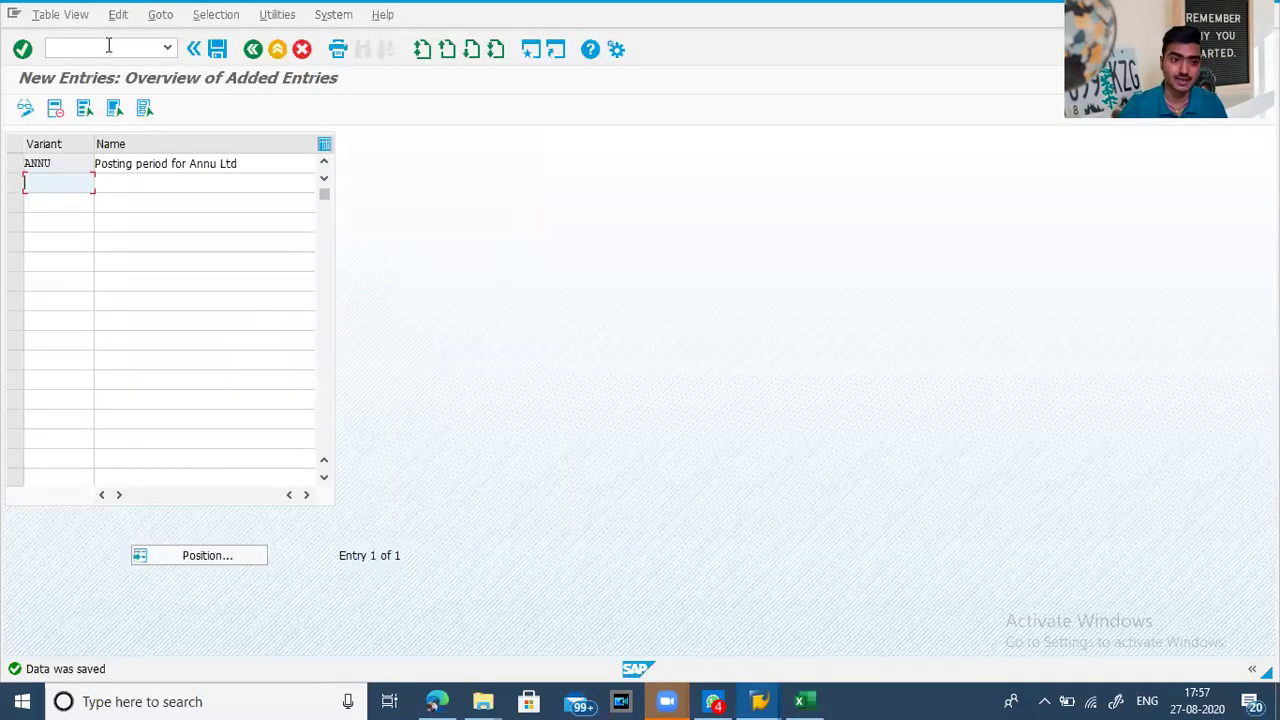
left_click(108, 45)
type("/n")
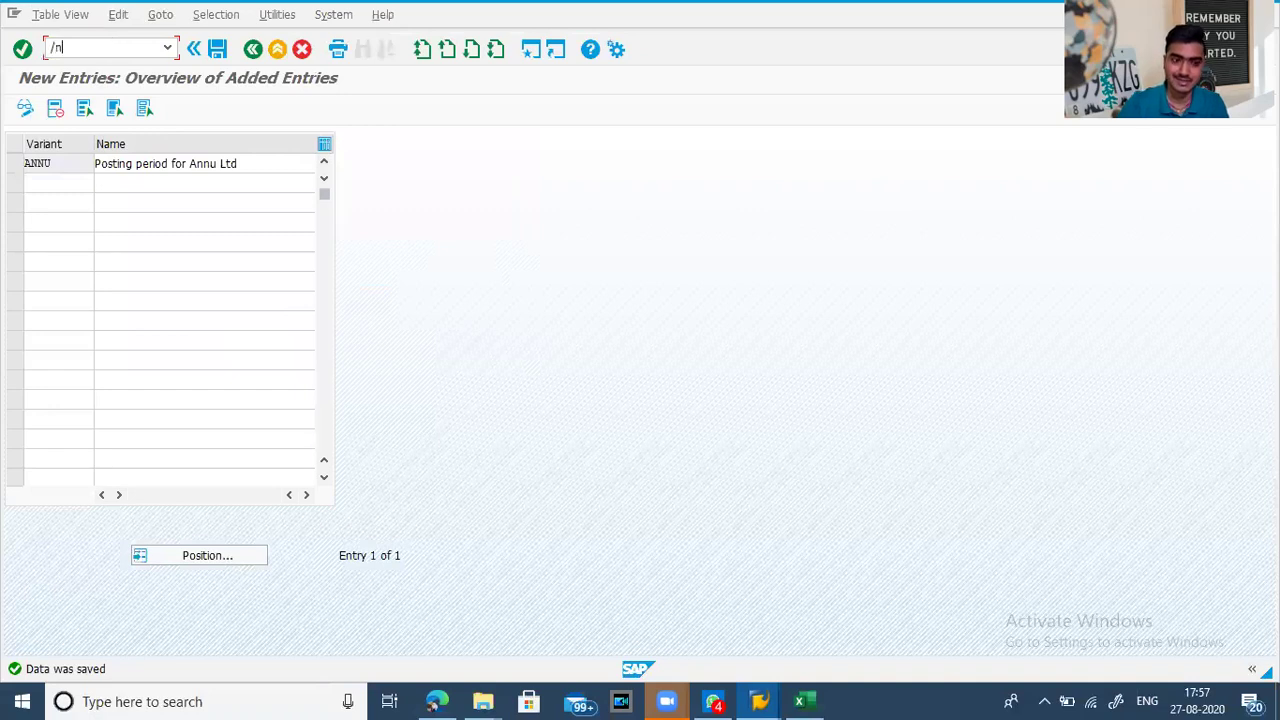
type("obbp")
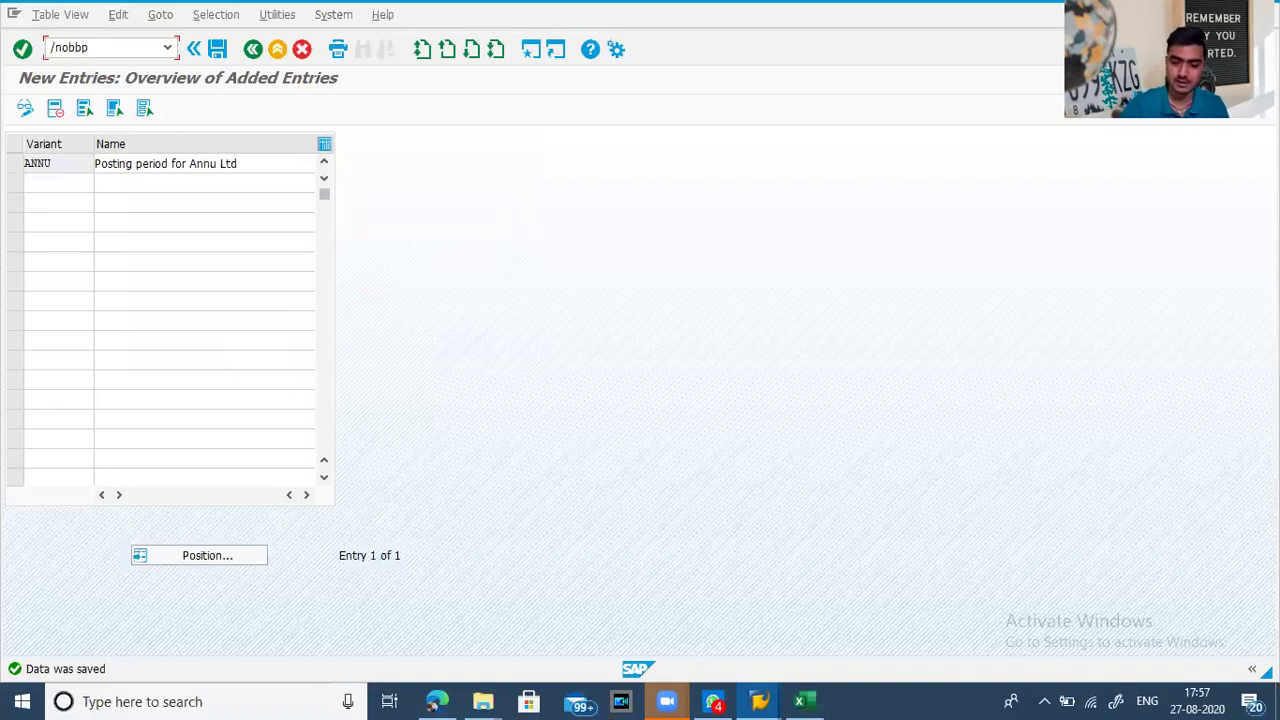
key("Return")
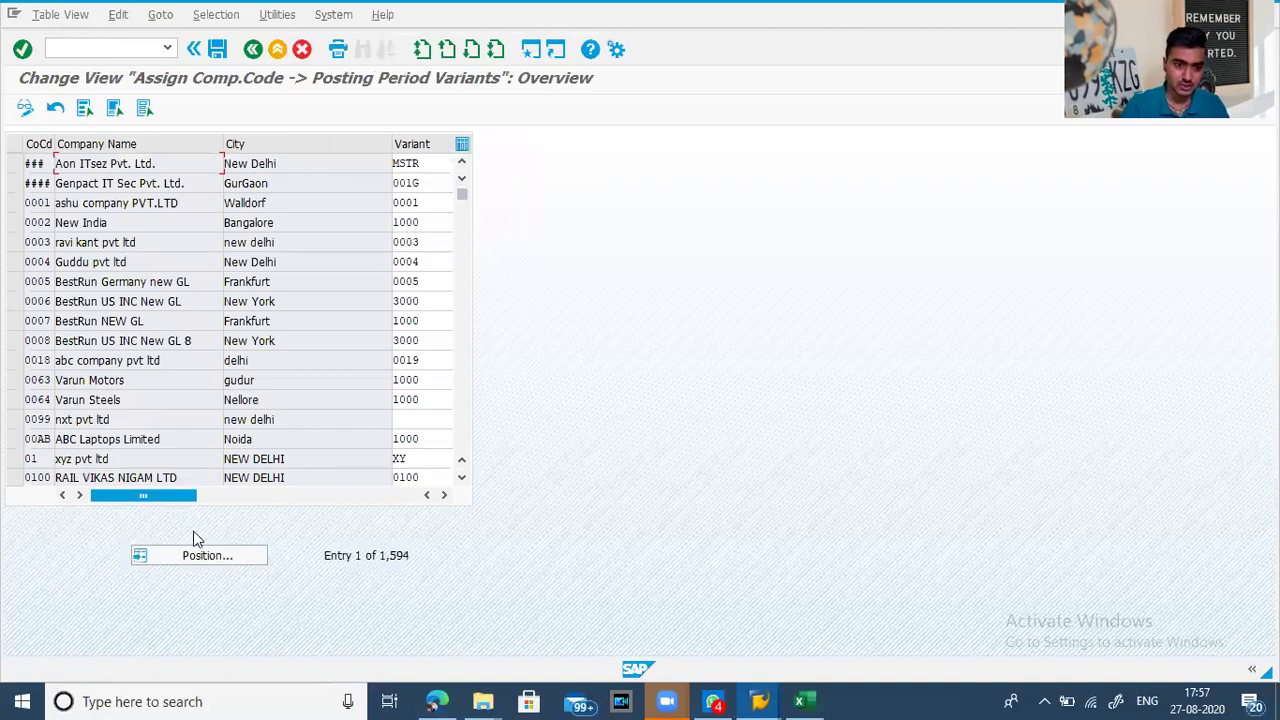
Locate company code ANNU, assign posting period variant ANNU to it and save under the proposed customizing request
left_click(199, 557)
type("annu")
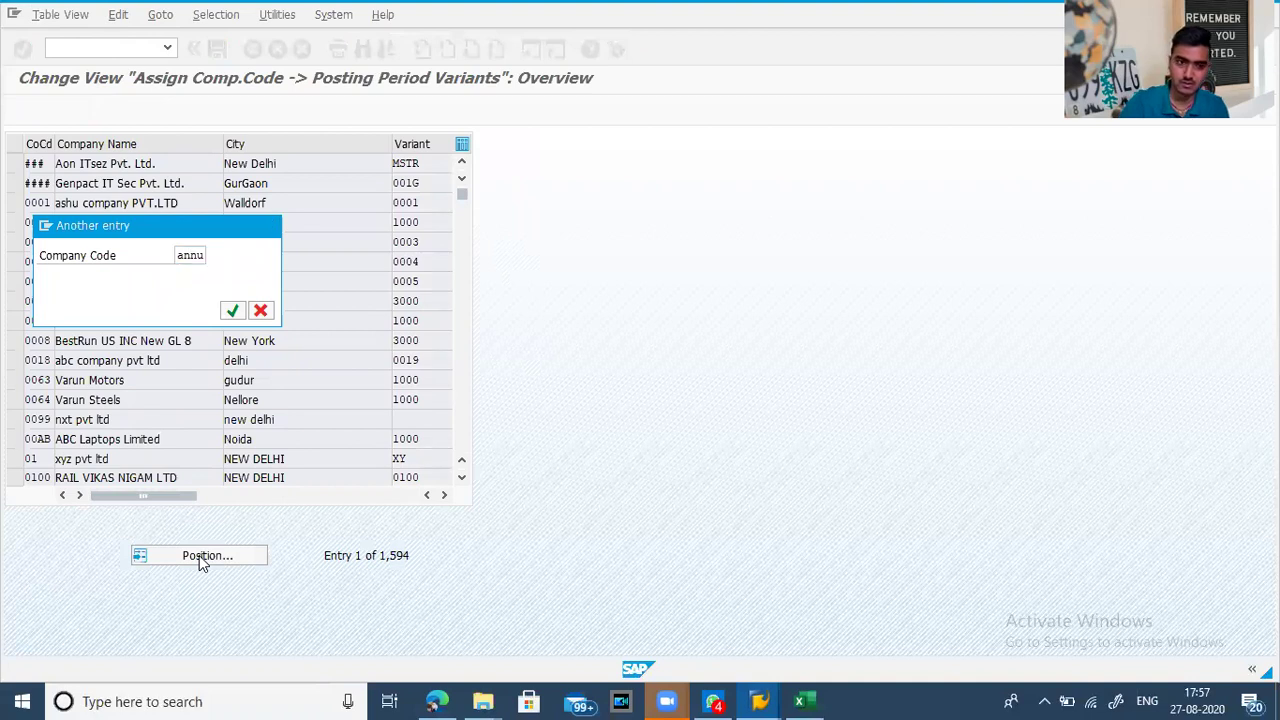
key("Return")
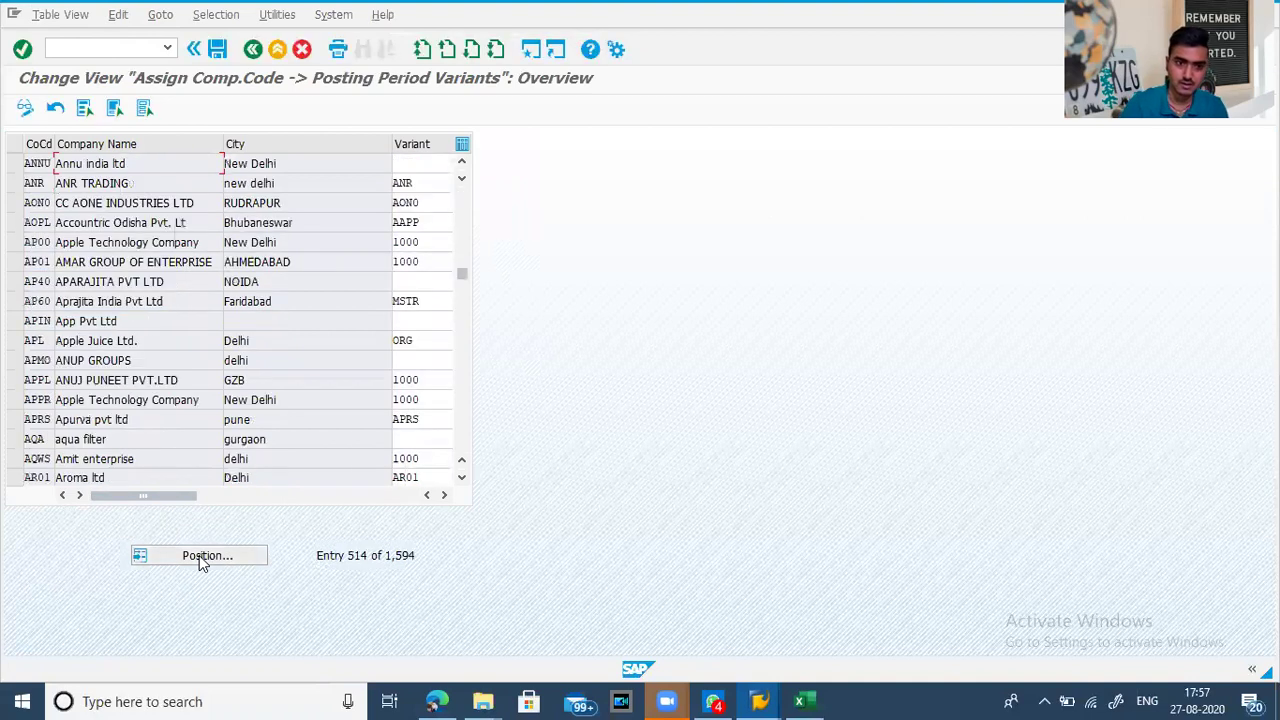
left_click(411, 166)
type("anr")
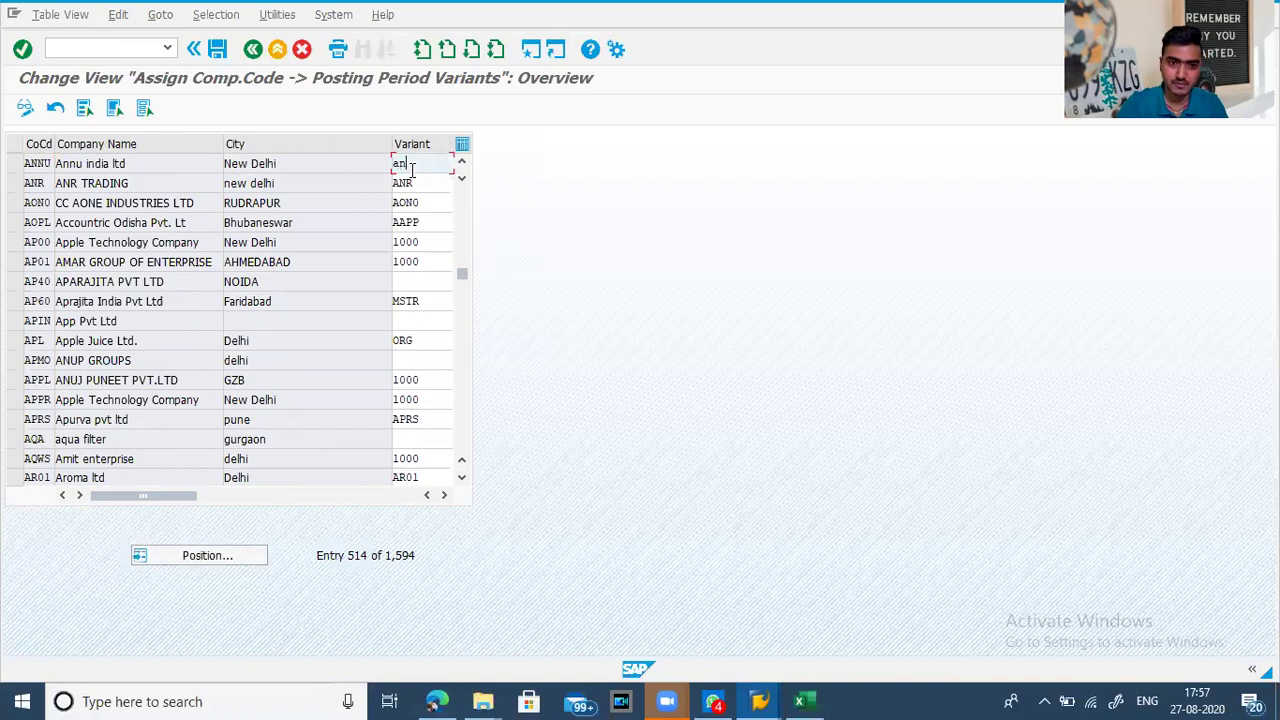
type("u")
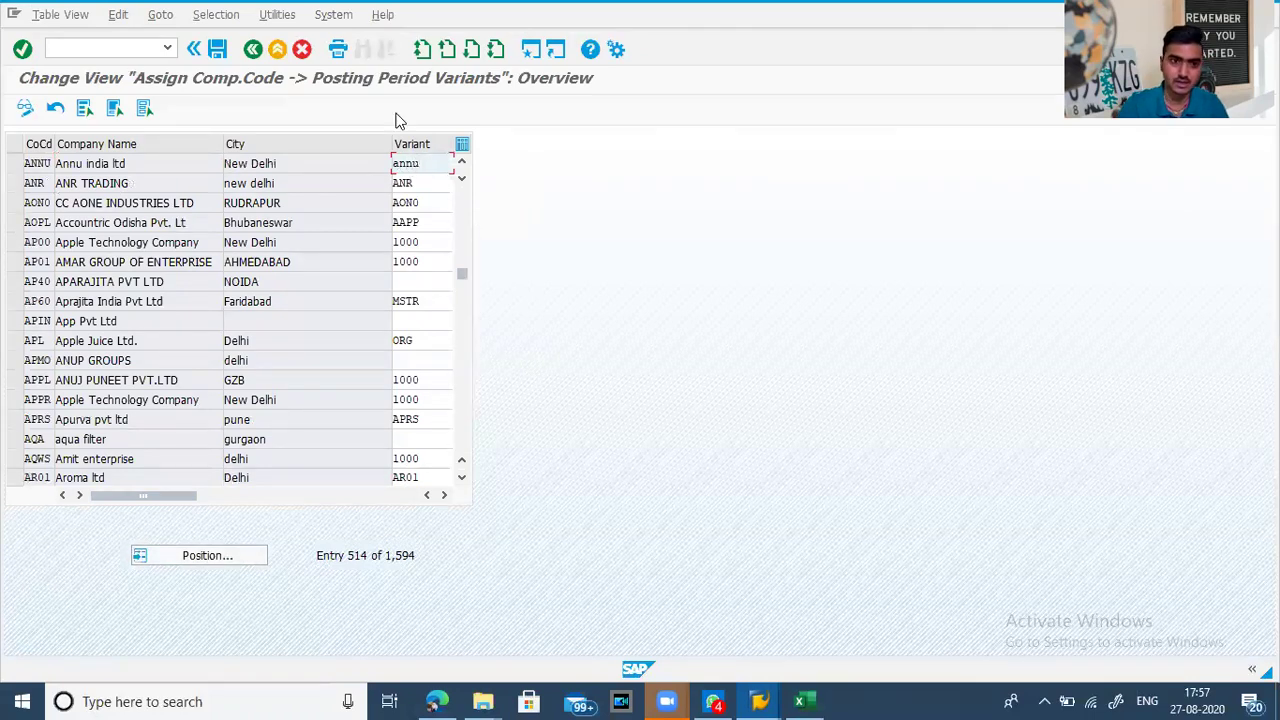
left_click(217, 50)
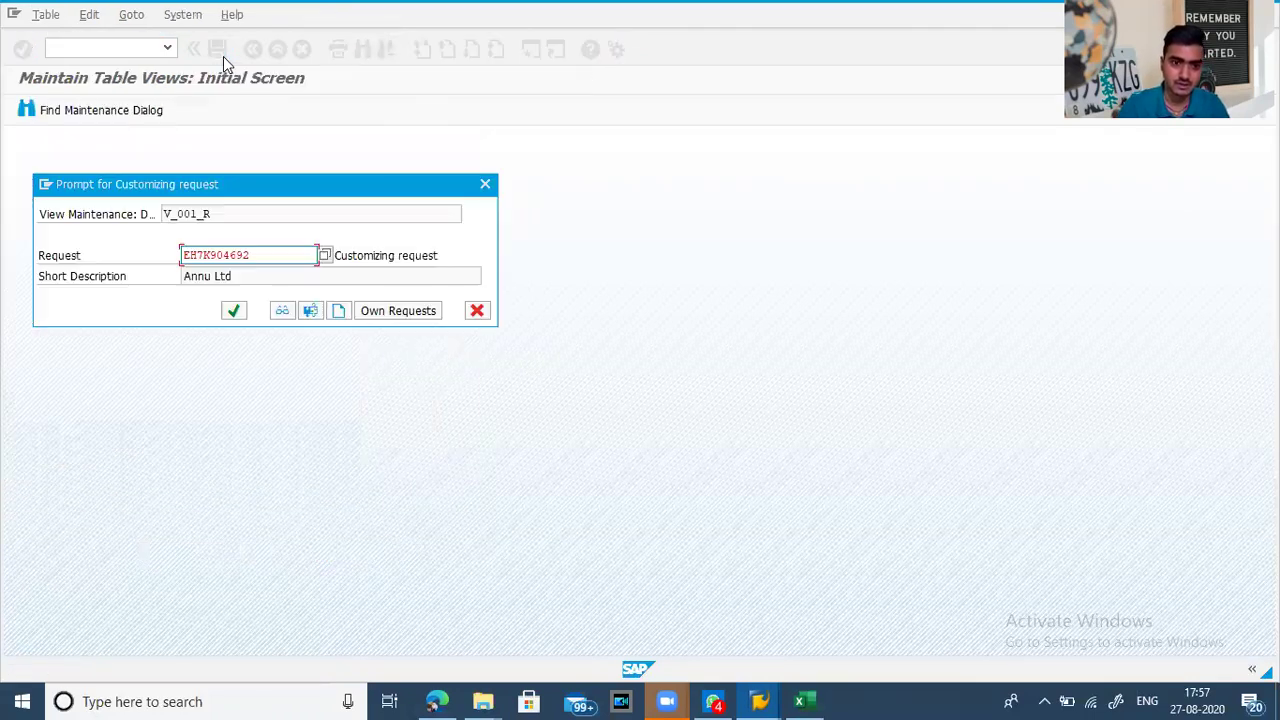
left_click(233, 312)
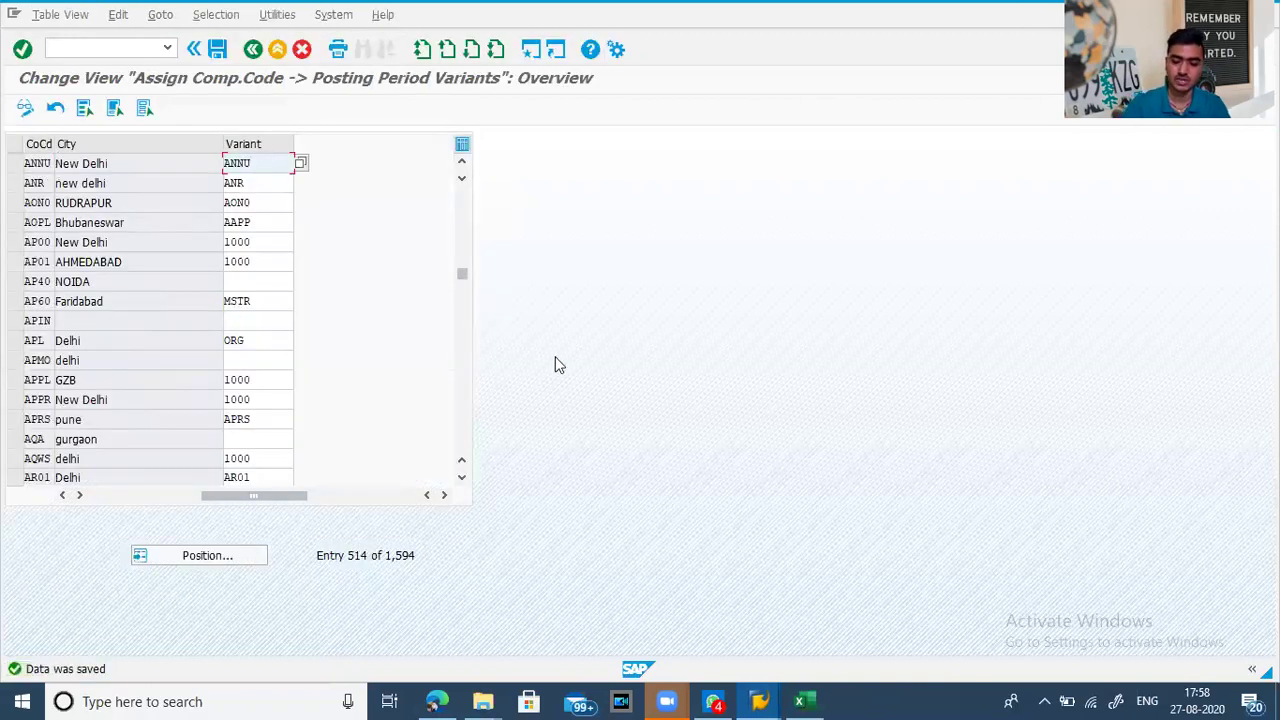
Switch to the SAP Excel Master workbook and examine the global settings tasks and their transaction codes, from fiscal year to tolerance groups
key("alt+Tab")
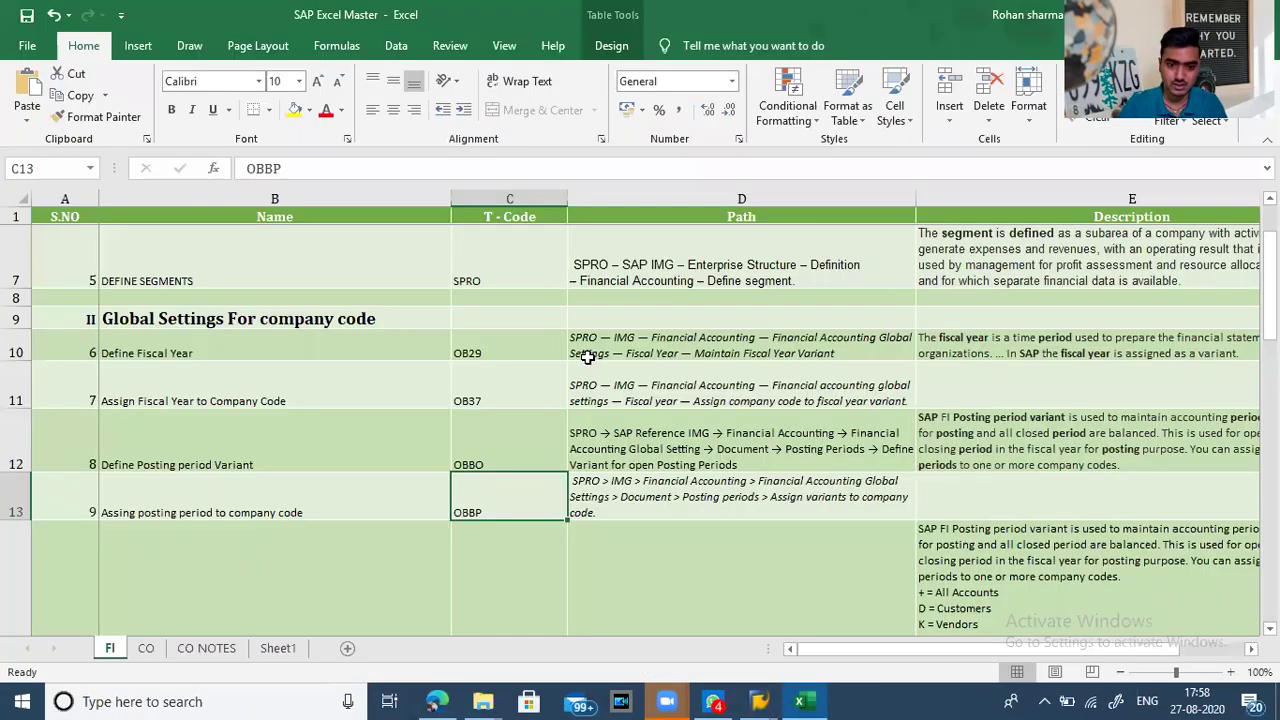
key("Down")
key("Down")
key("Up")
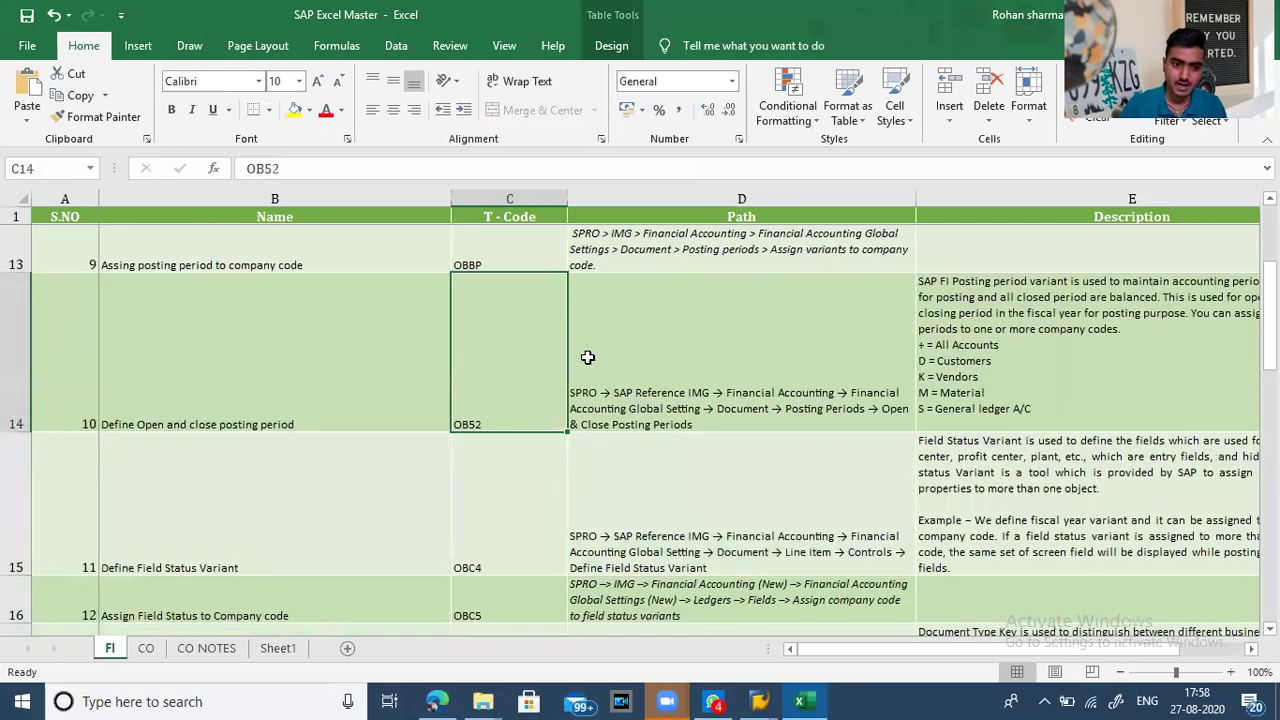
key("Down")
key("Down")
key("Down")
key("Down")
key("Down")
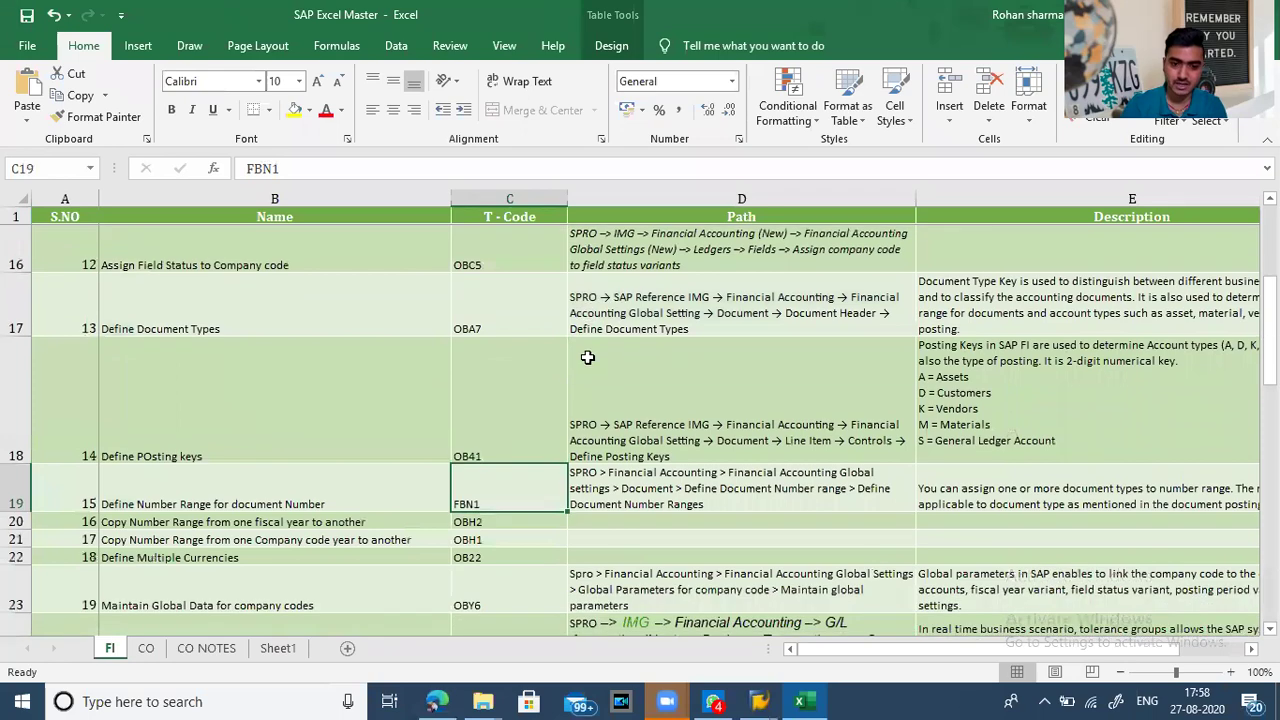
key("Down")
key("Down")
key("Down")
key("Down")
key("Down")
key("Down")
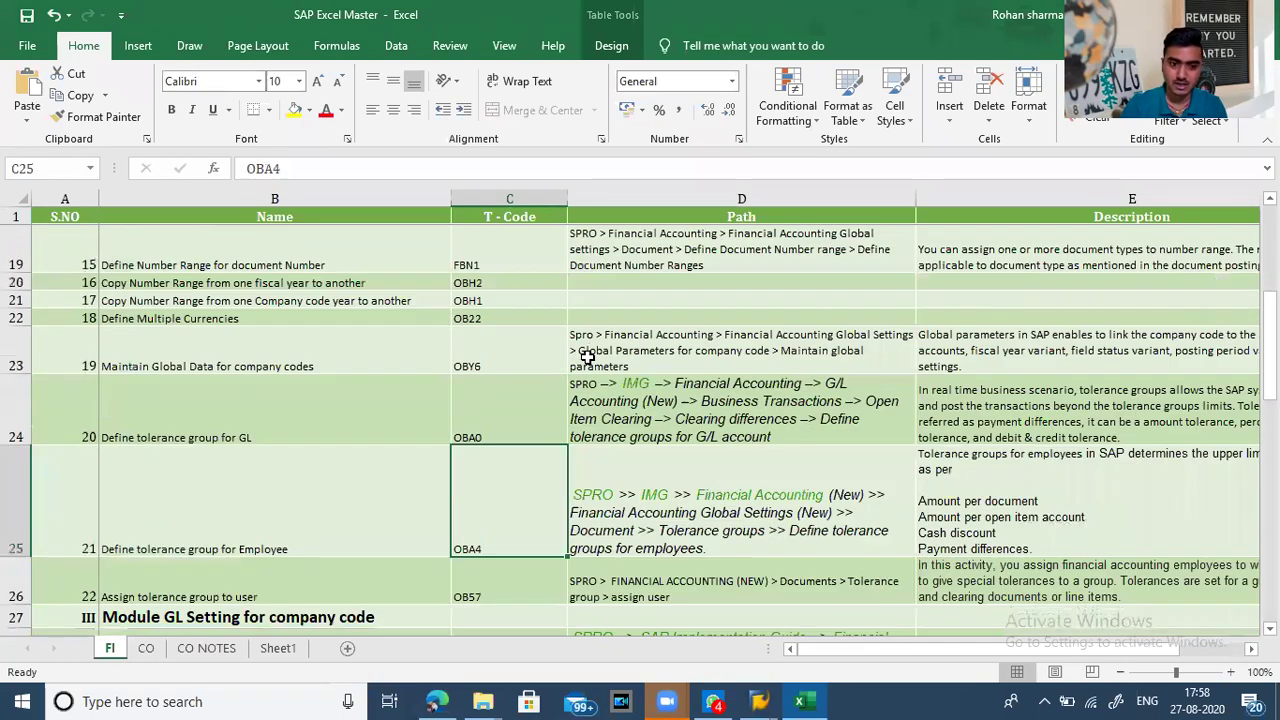
key("Up")
key("Up")
key("Up")
key("Up")
key("Up")
key("Up")
key("Up")
key("Up")
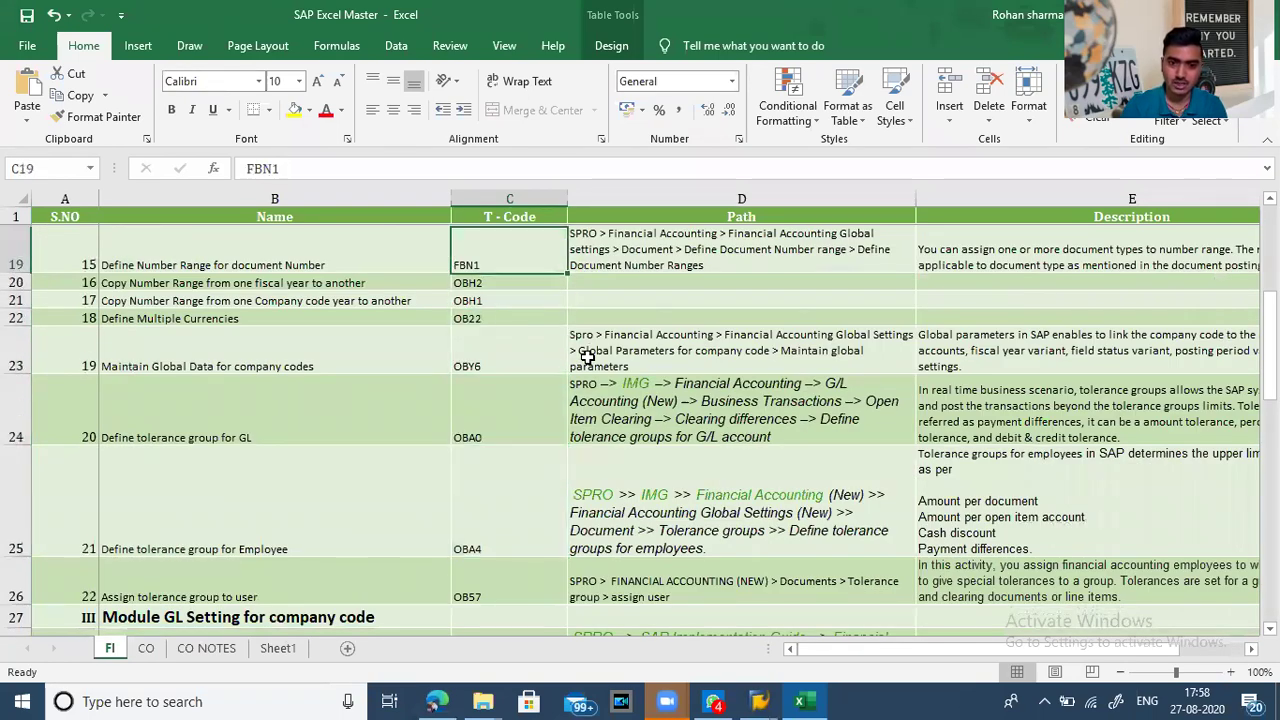
key("Up")
key("Up")
key("Up")
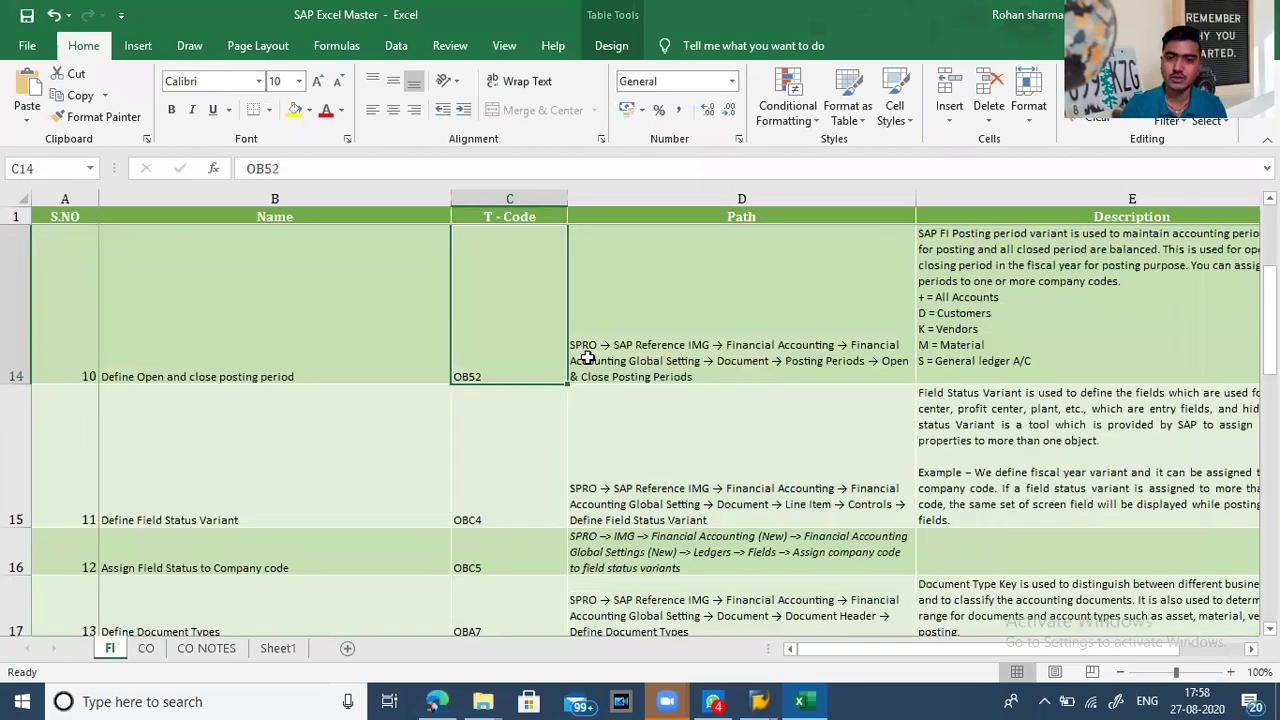
key("Up")
key("Up")
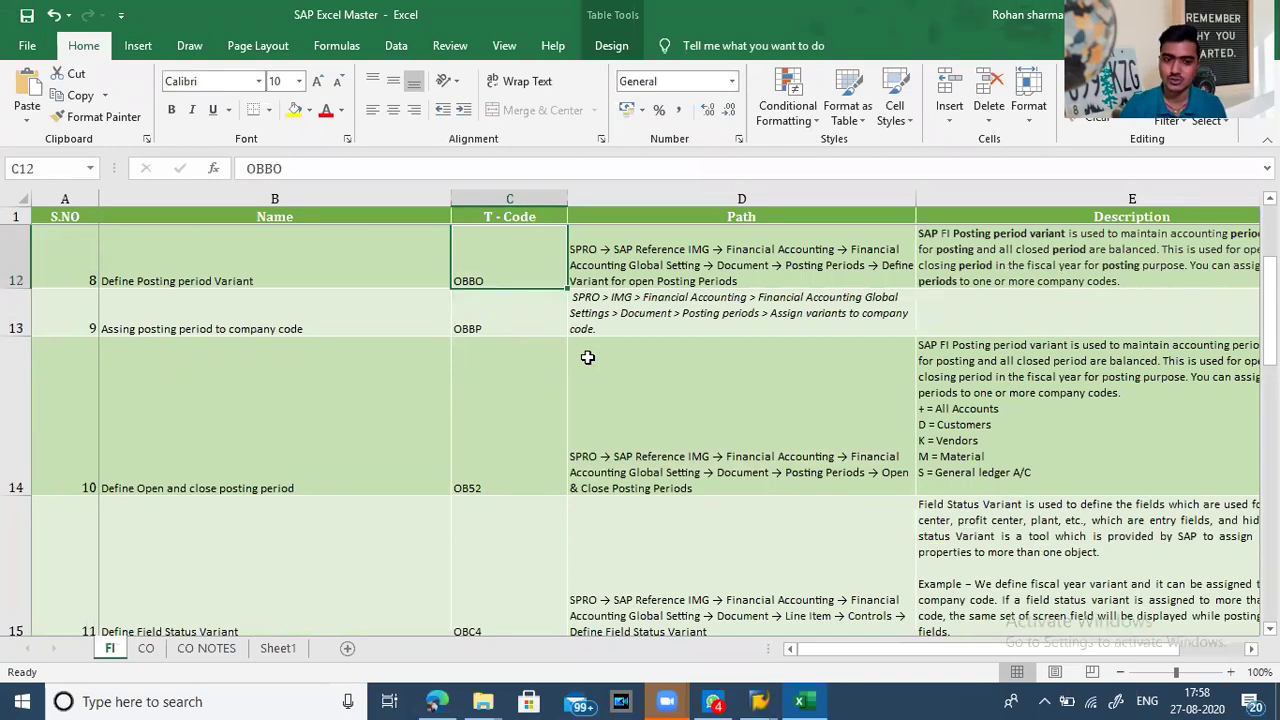
key("Down")
key("Down")
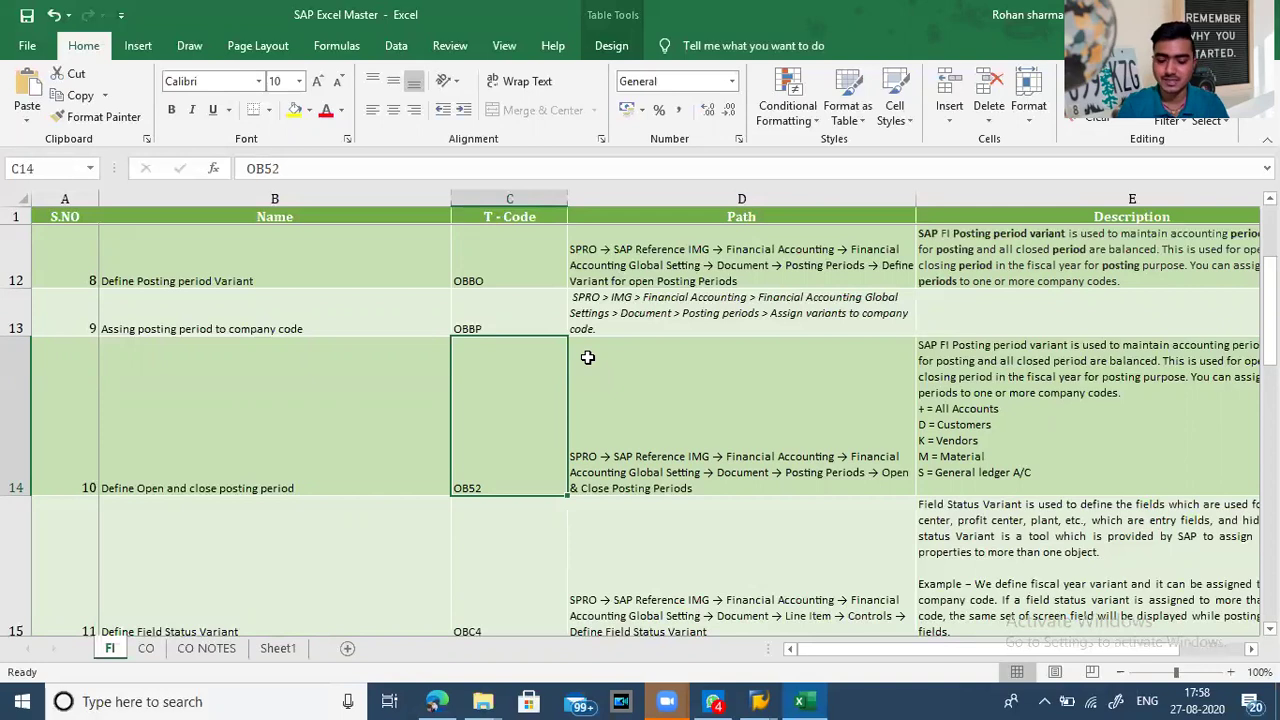
key("Up")
key("Up")
key("Up")
key("Up")
key("Up")
key("Up")
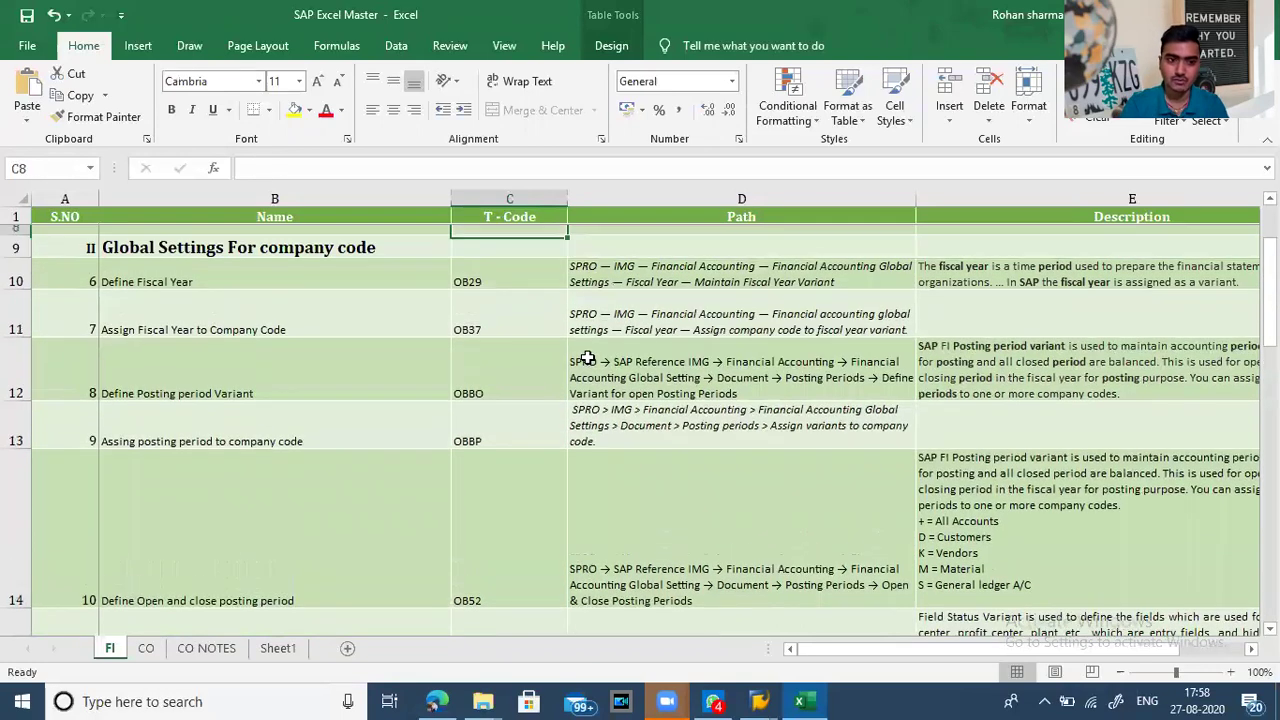
Copy the task name "Define Fiscal Year" from cell B10 of the FI sheet
left_click(148, 279)
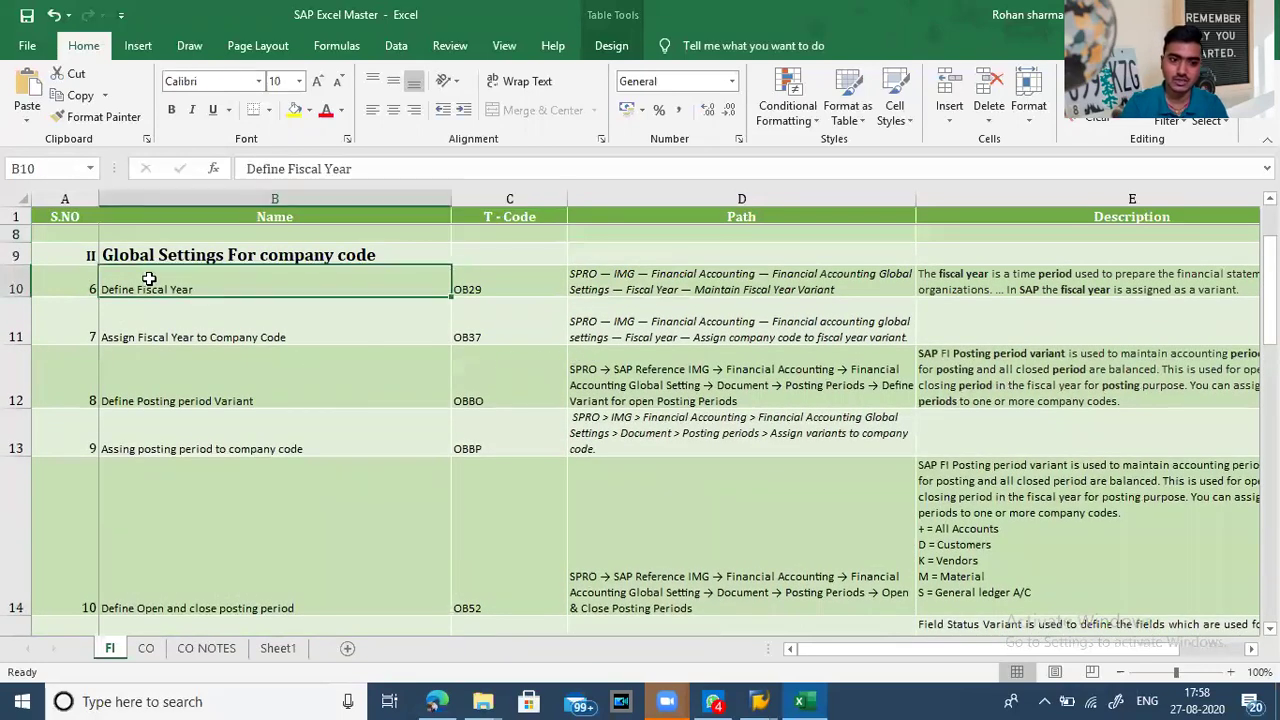
left_click_drag(356, 168, 245, 168)
key("ctrl+c")
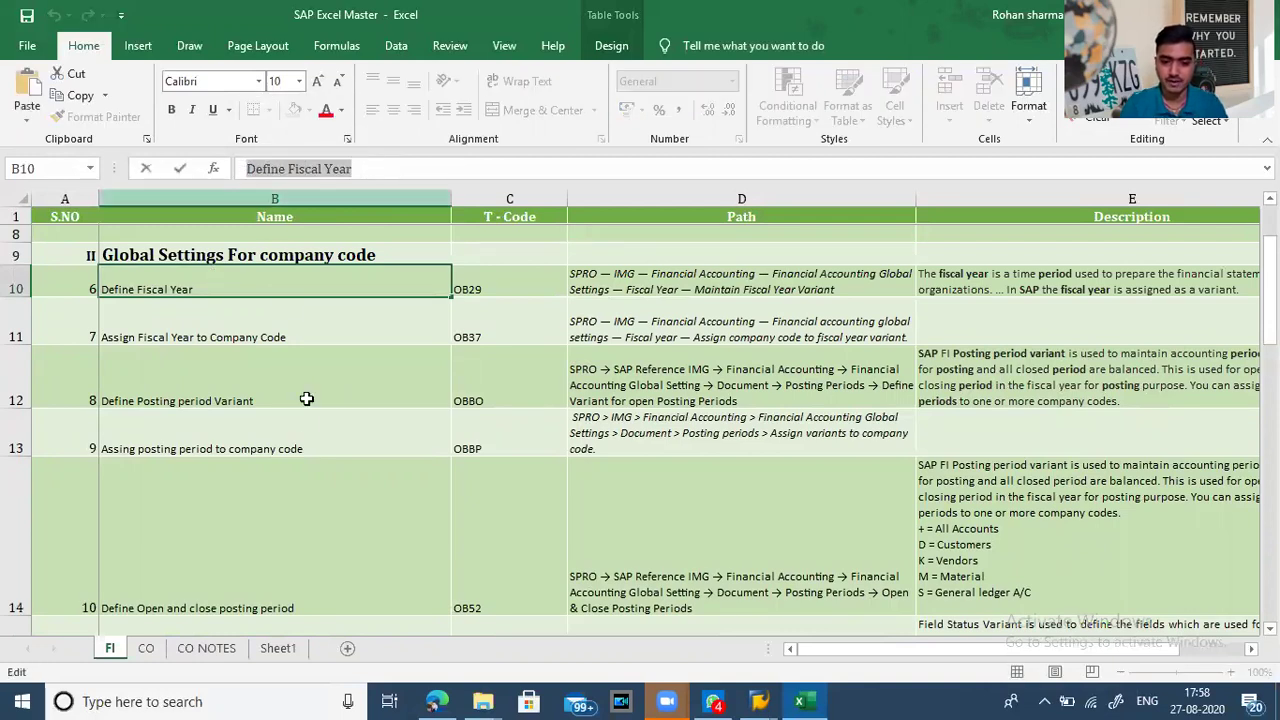
Switch to the Edge browser and search the web in a new tab for "define fiscal year in sap"
mouse_move(450, 700)
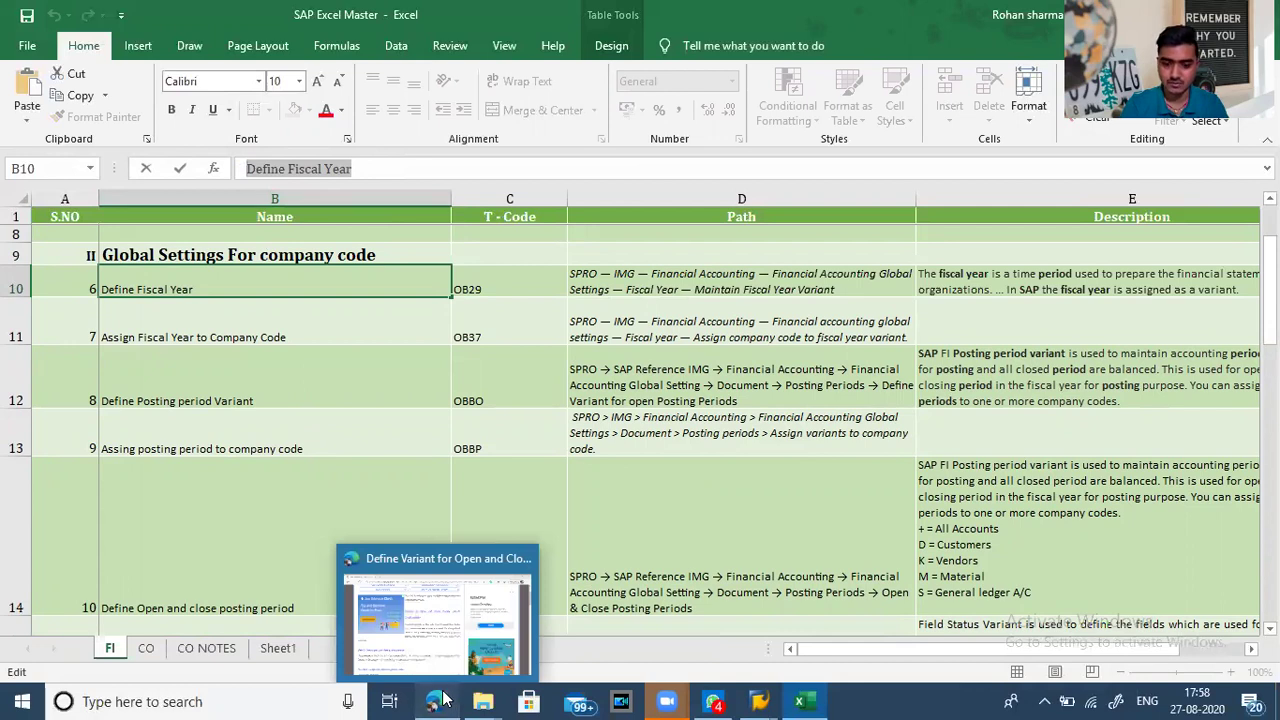
left_click(445, 700)
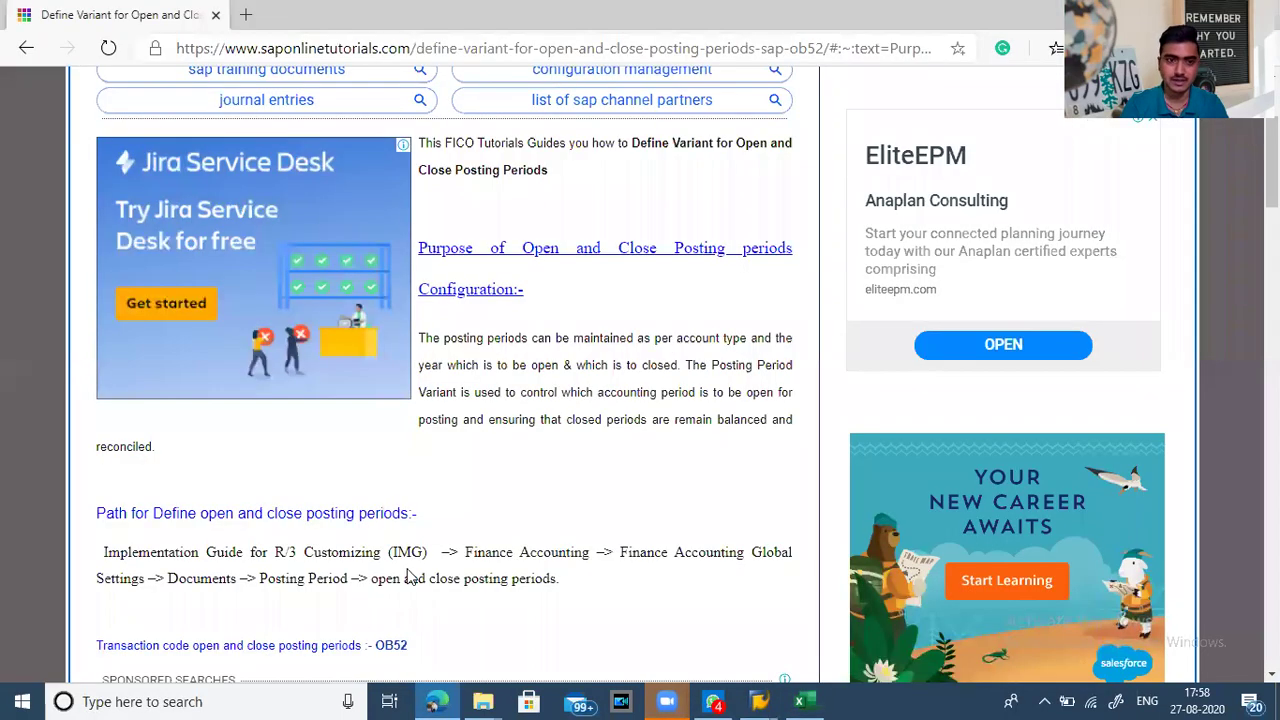
left_click(248, 16)
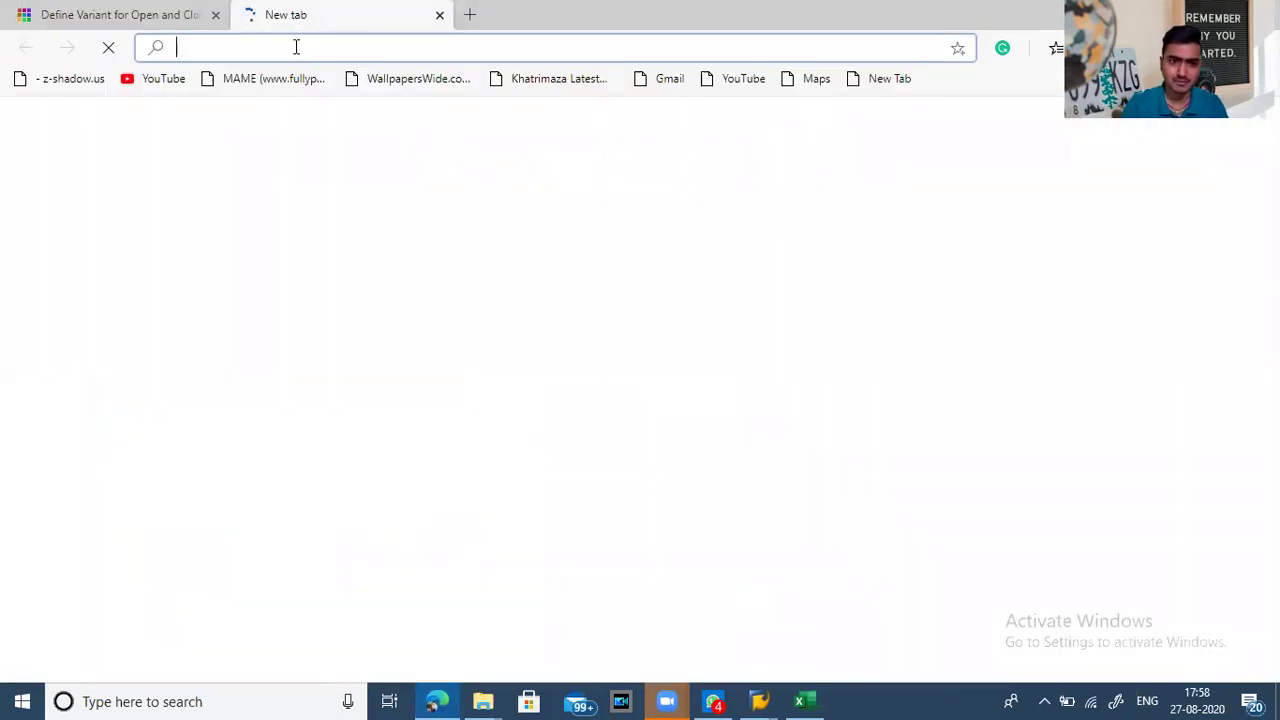
key("ctrl+v")
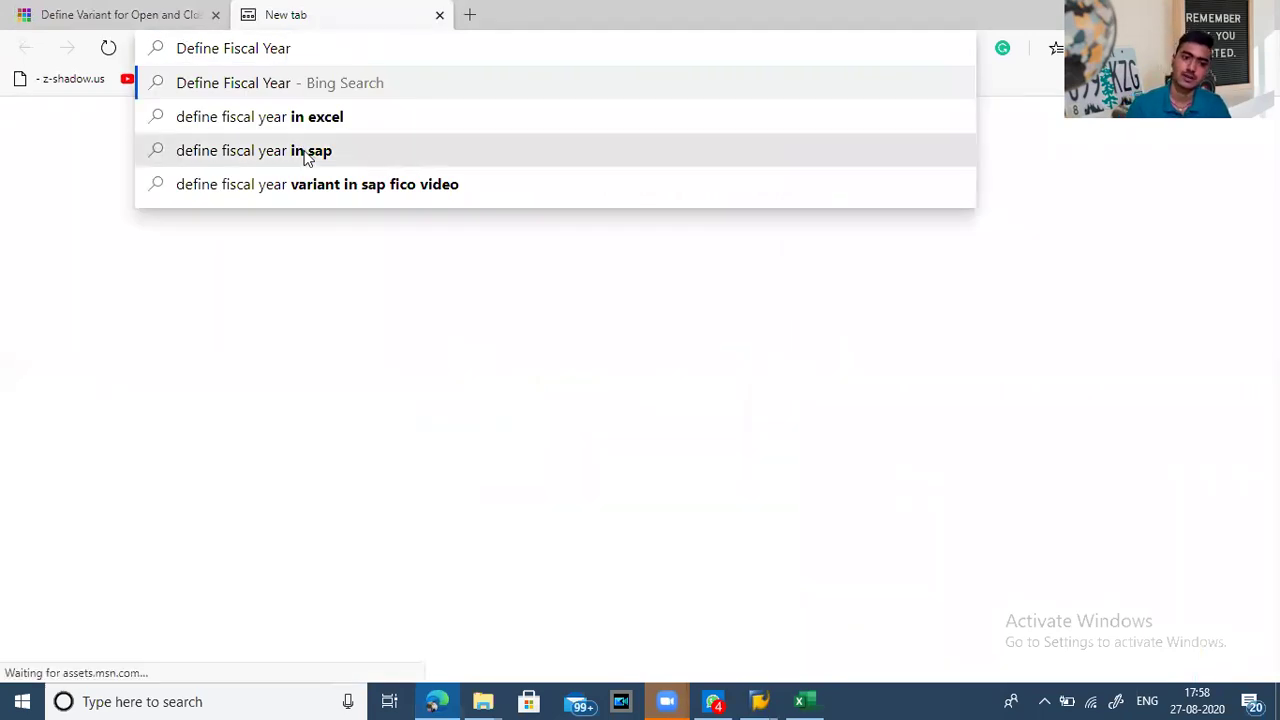
left_click(328, 158)
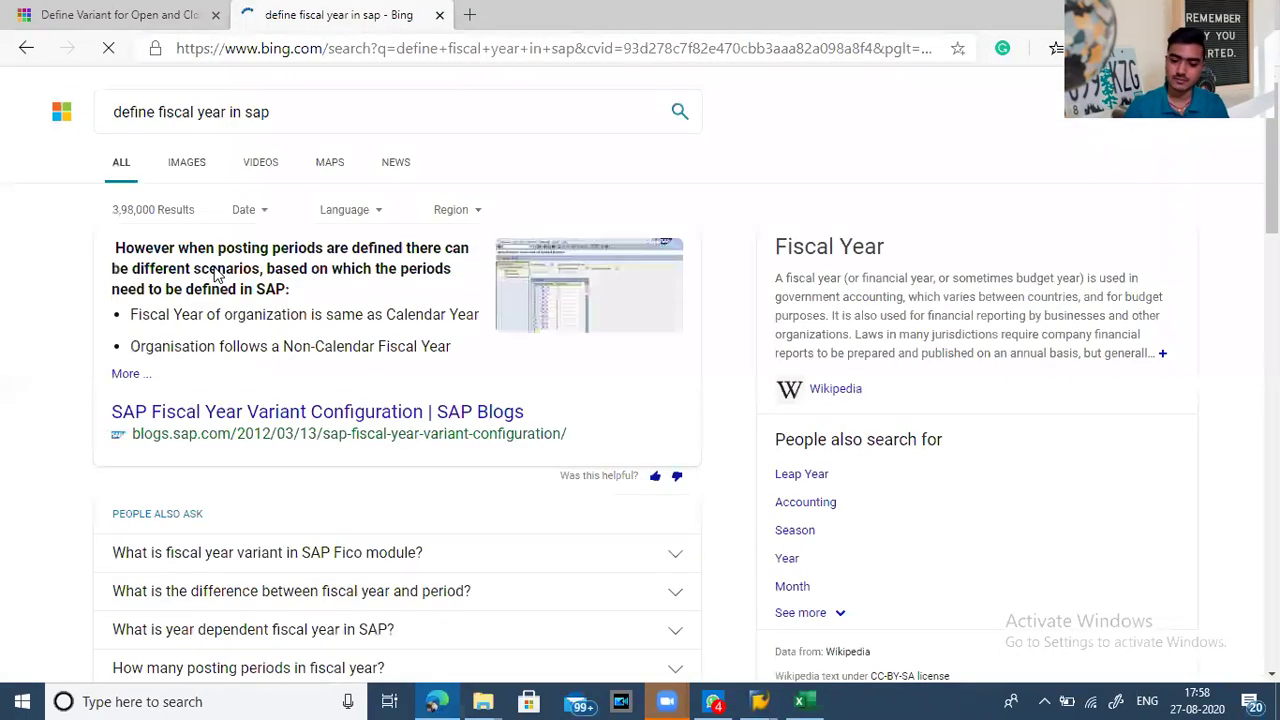
Look through the search results and open the saptrainingtutorials.com article on how to define a fiscal year variant in SAP
scroll(49, 321, "down", 1)
scroll(49, 321, "down", 7)
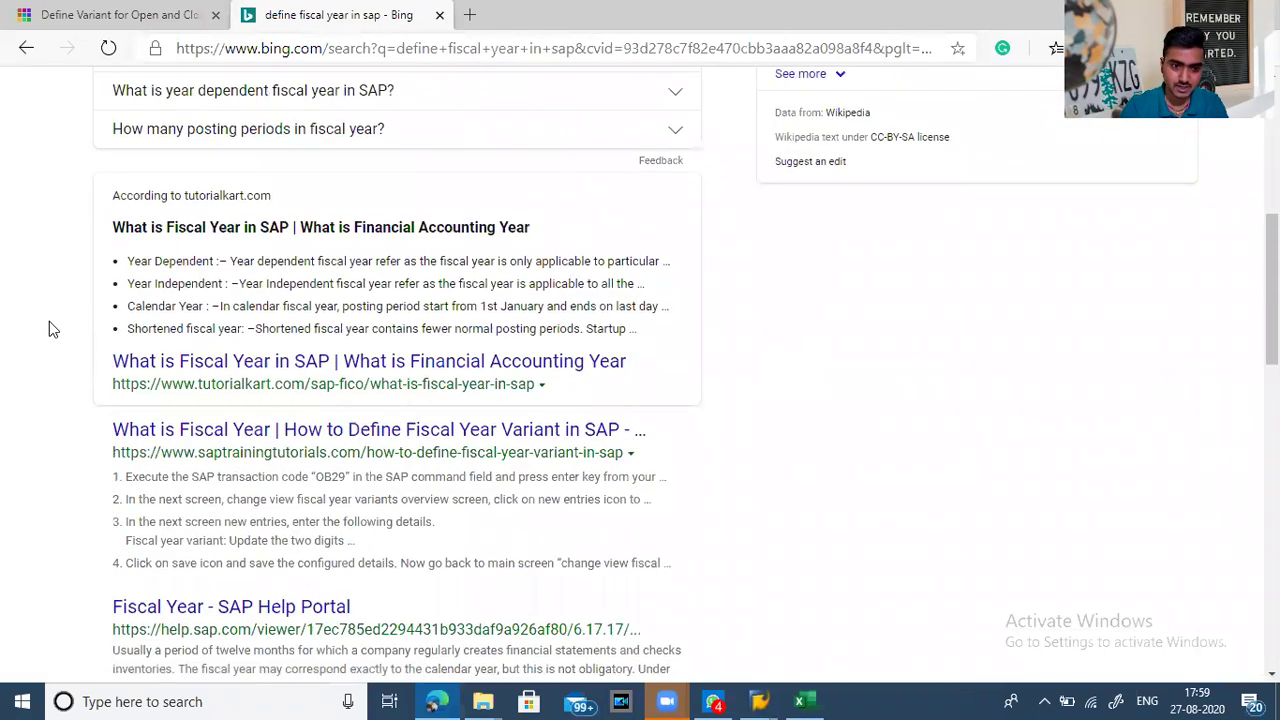
scroll(86, 351, "down", 1)
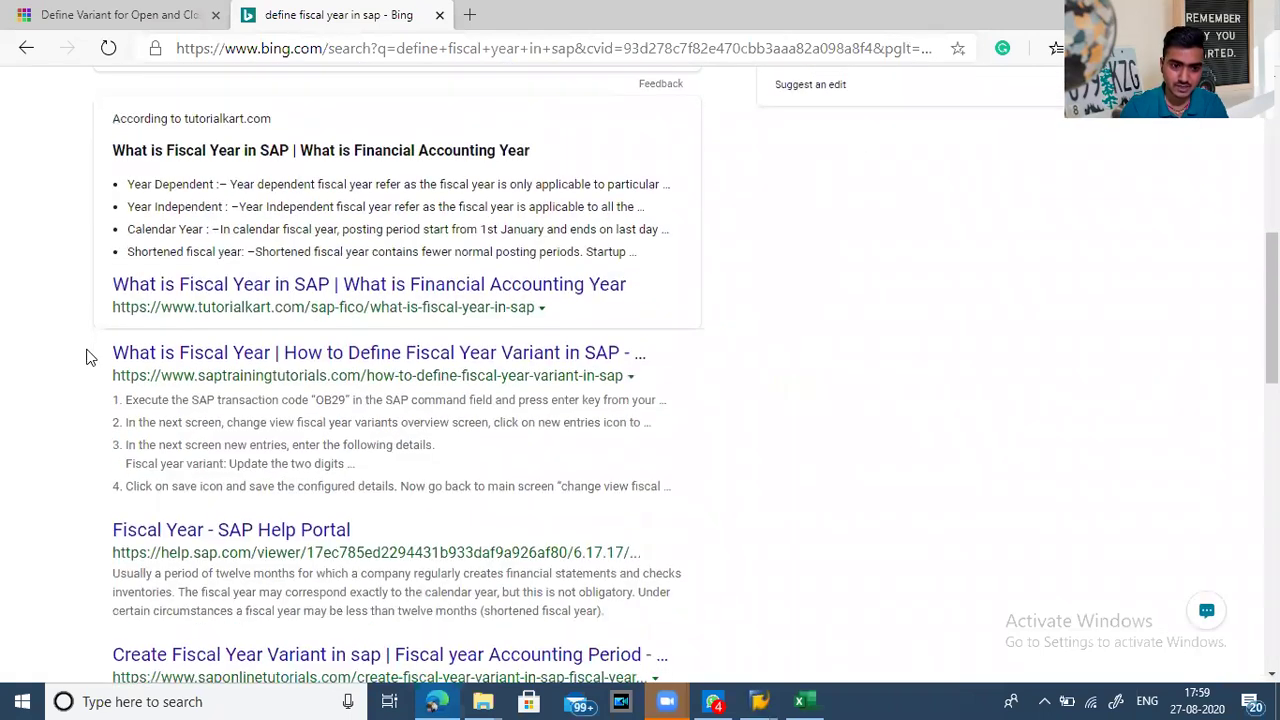
left_click(244, 362)
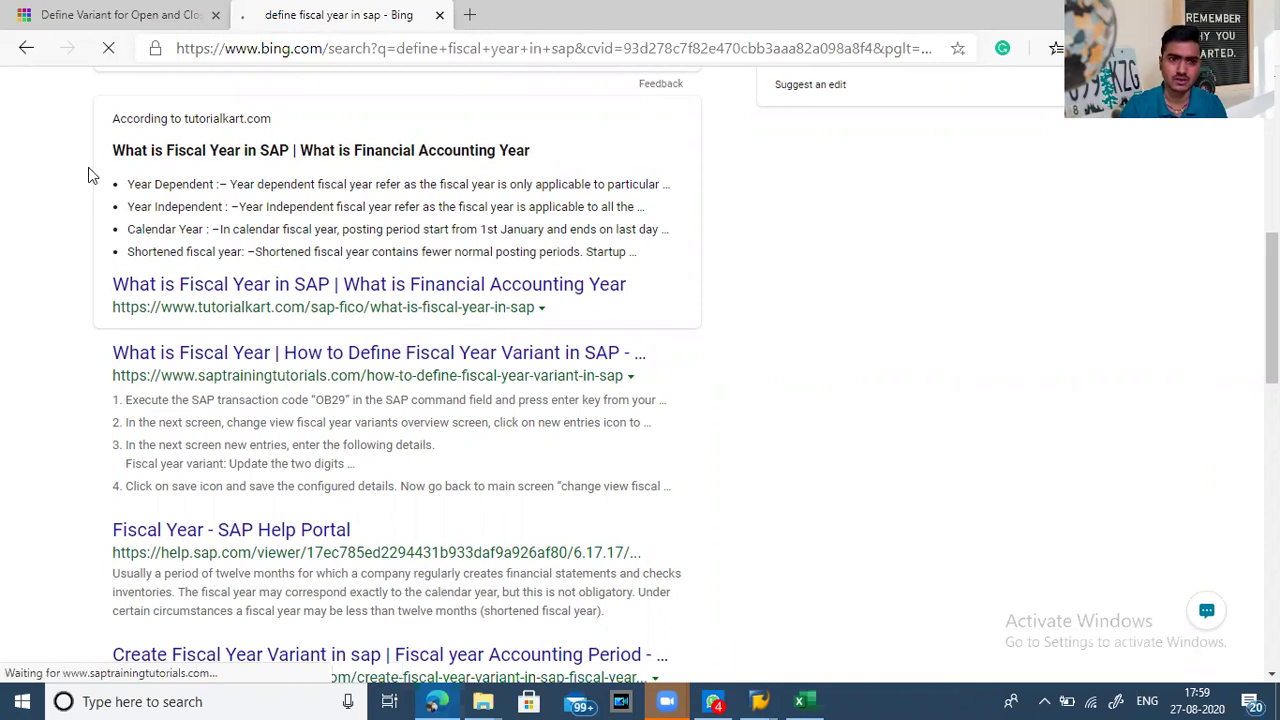
scroll(73, 152, "down", 1)
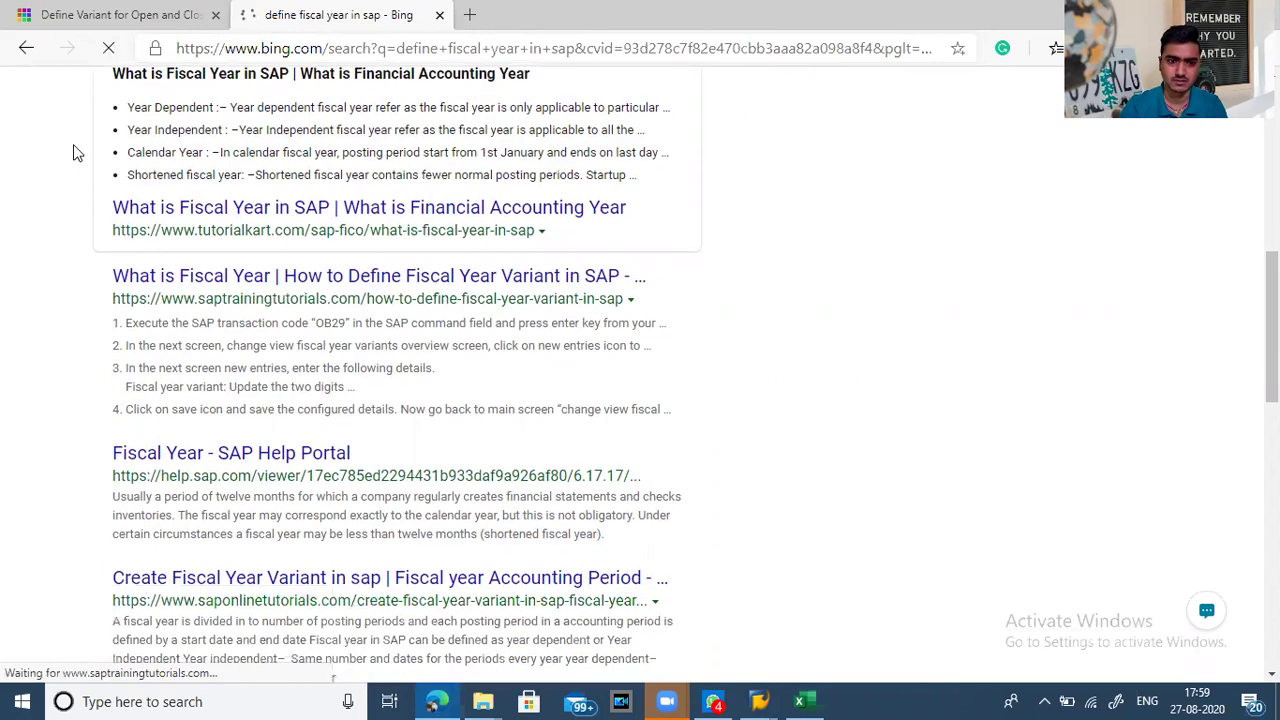
Open the tutorialkart.com article "What is Fiscal Year in SAP" and highlight the bullet about the fiscal year of Indian companies
left_click(222, 218)
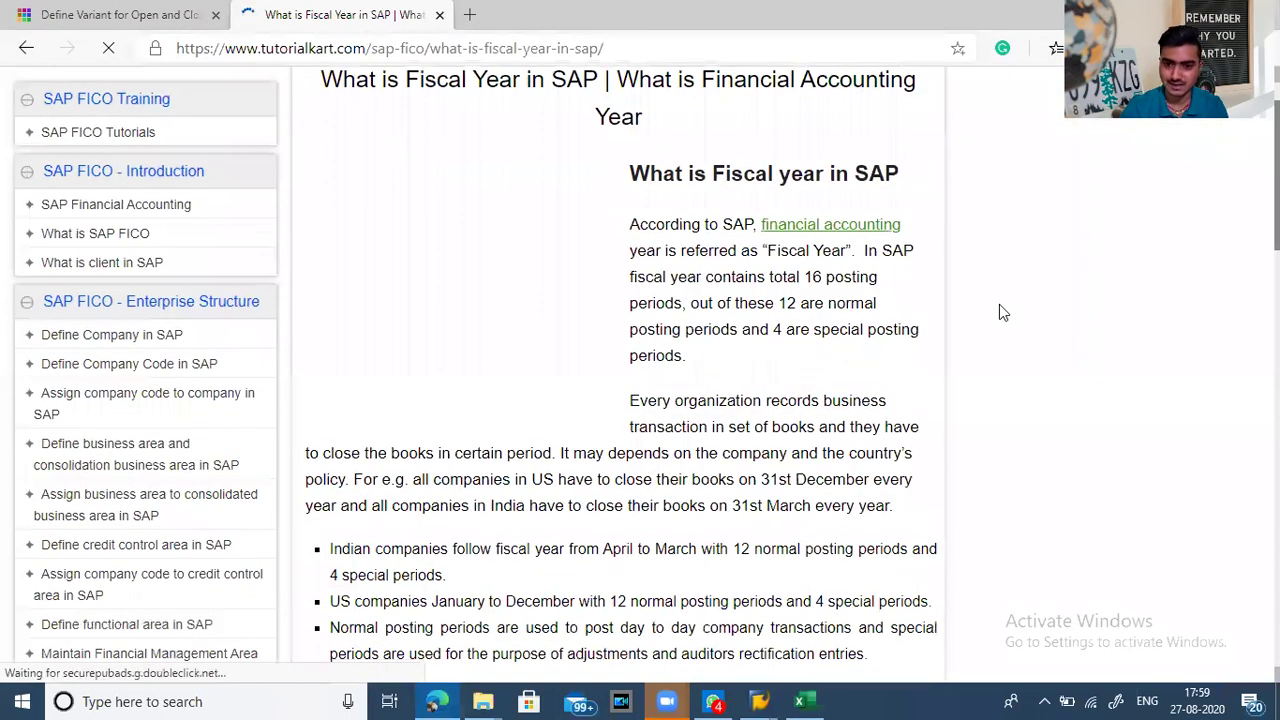
scroll(999, 304, "down", 2)
scroll(999, 304, "down", 1)
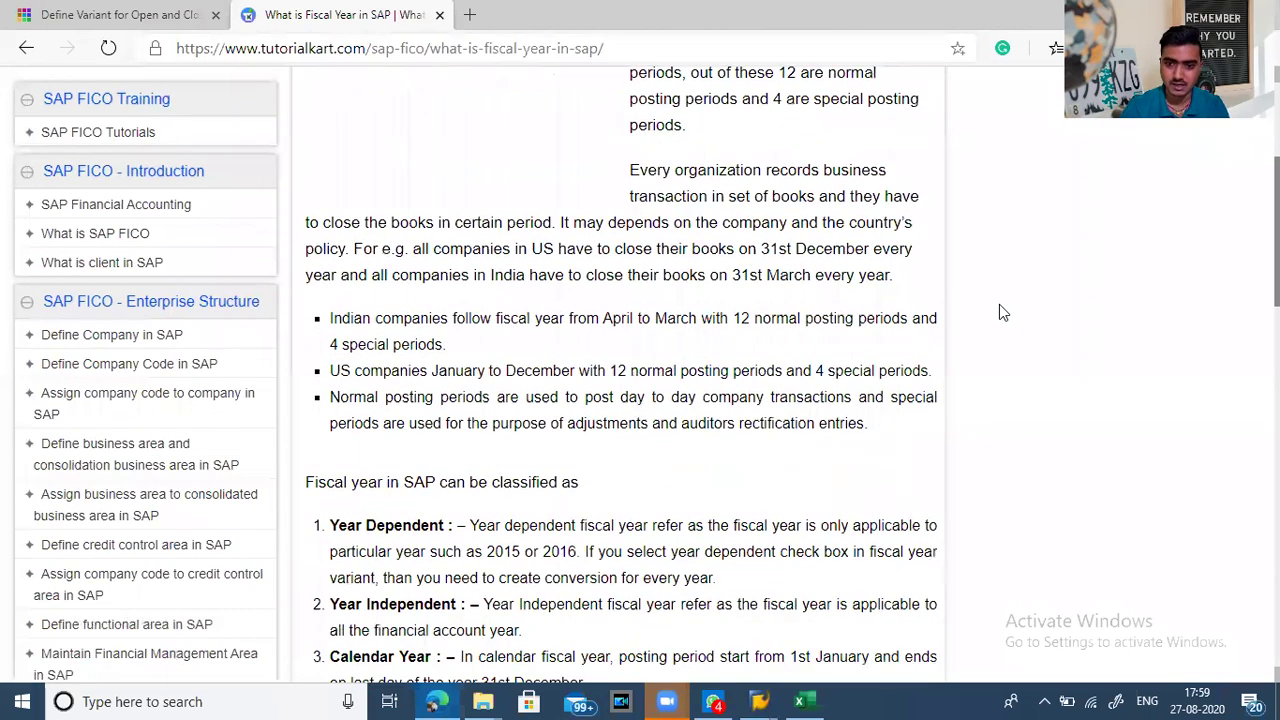
left_click_drag(333, 318, 822, 343)
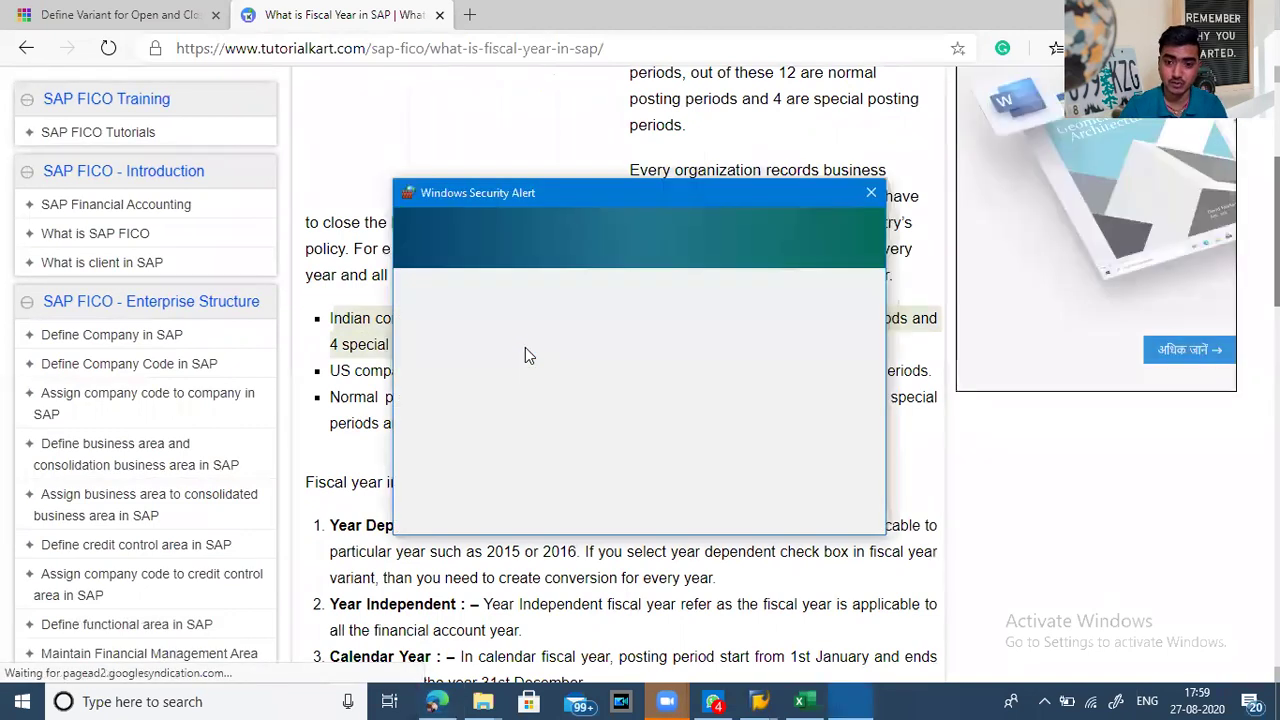
Dismiss the Windows Security Alert and read the article's fiscal year classifications and its section on how to define a fiscal year variant
left_click(874, 196)
left_click(1031, 463)
scroll(1031, 463, "down", 3)
scroll(1031, 463, "down", 5)
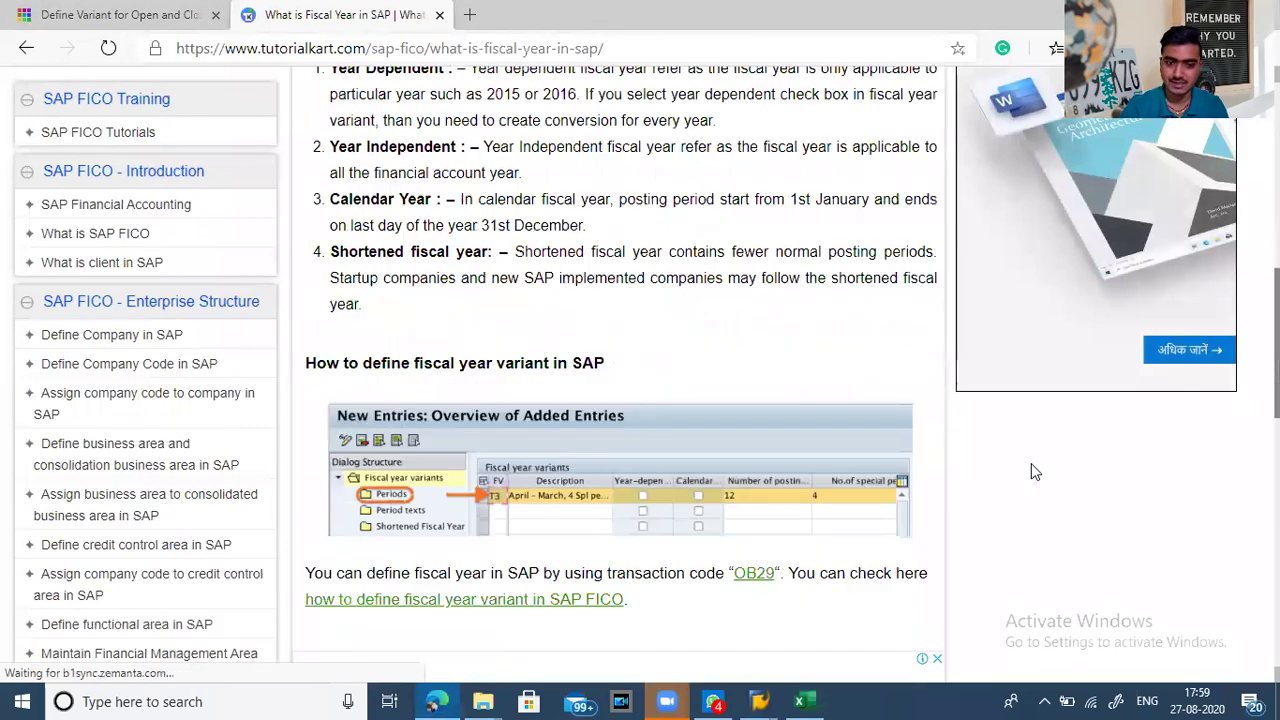
scroll(1031, 463, "down", 4)
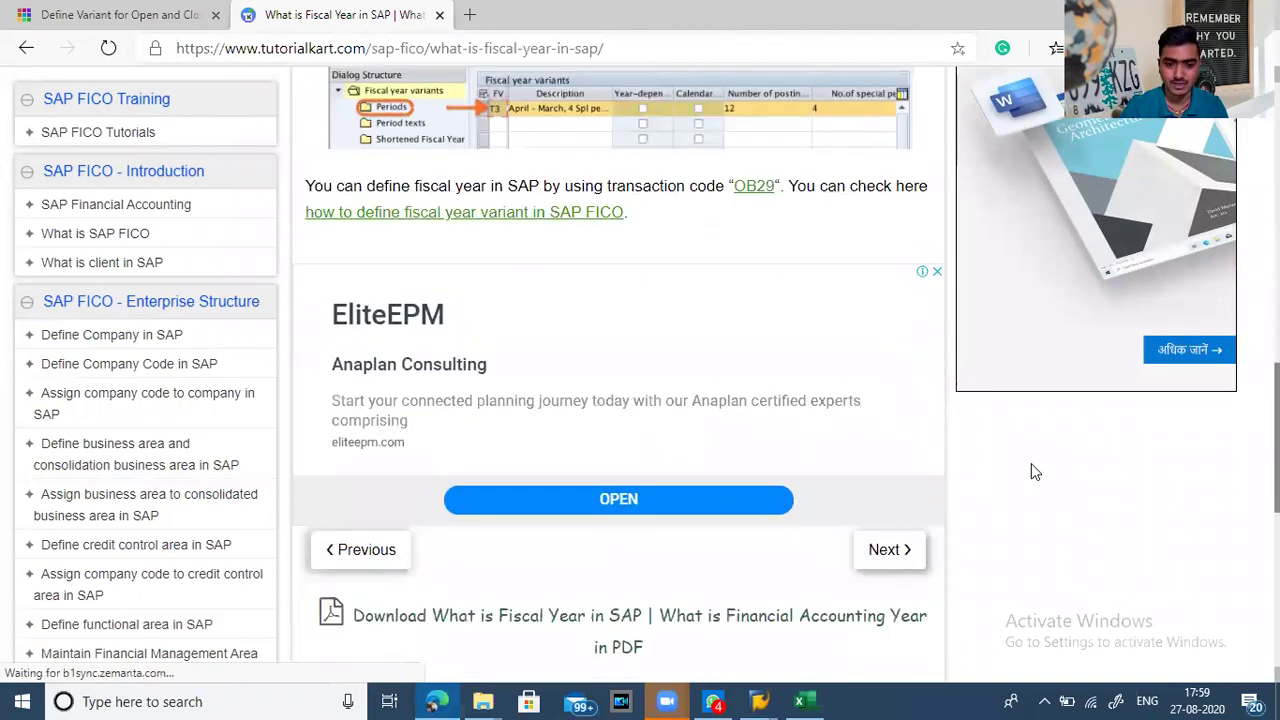
scroll(1031, 463, "up", 10)
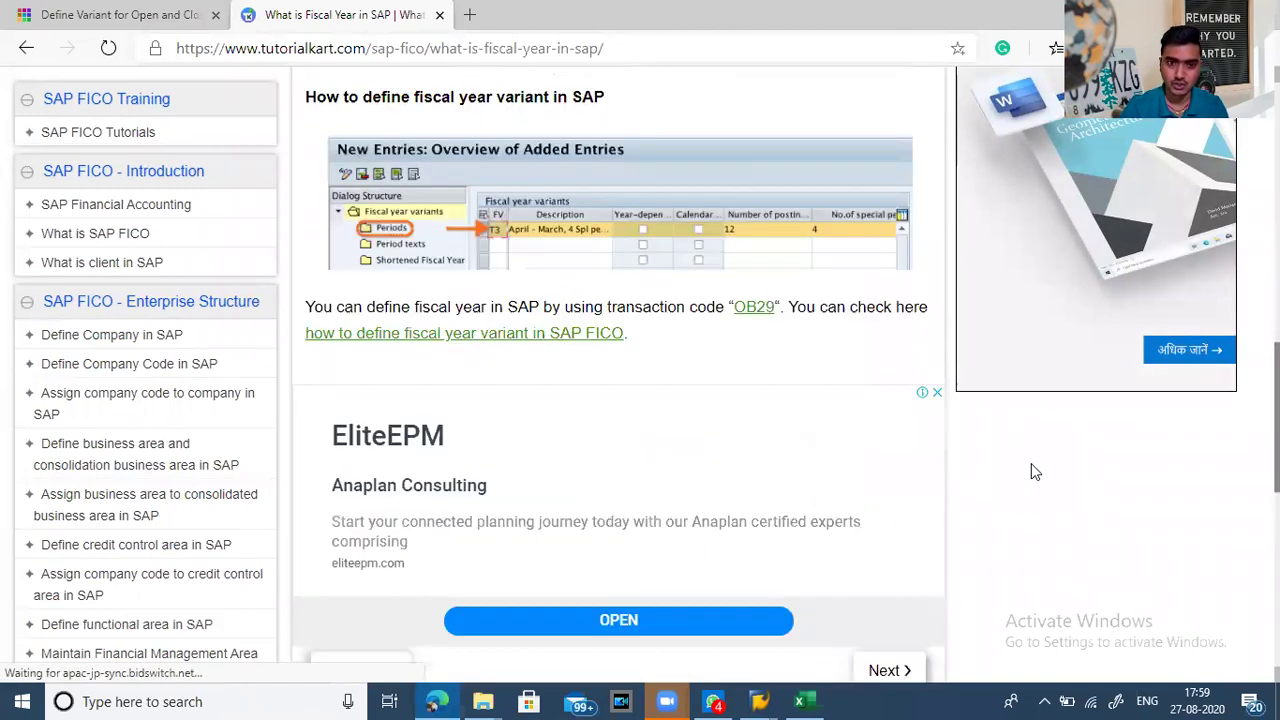
scroll(1031, 463, "down", 6)
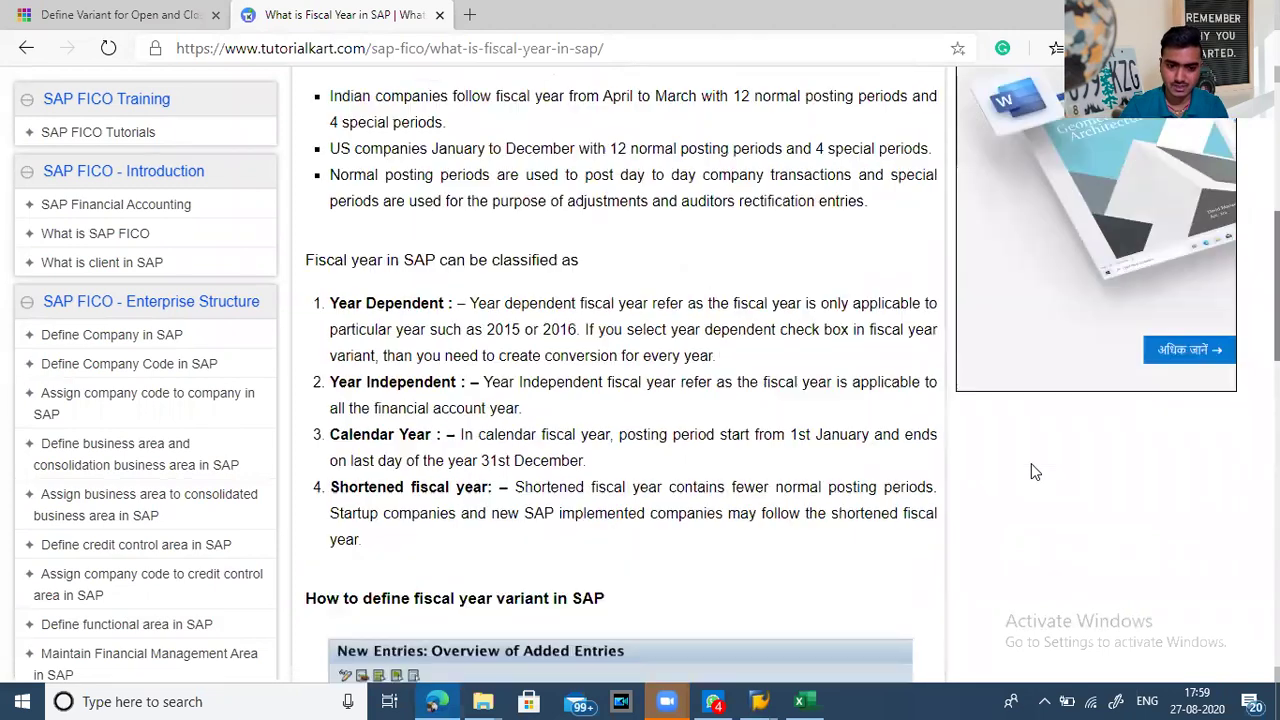
scroll(1031, 463, "down", 4)
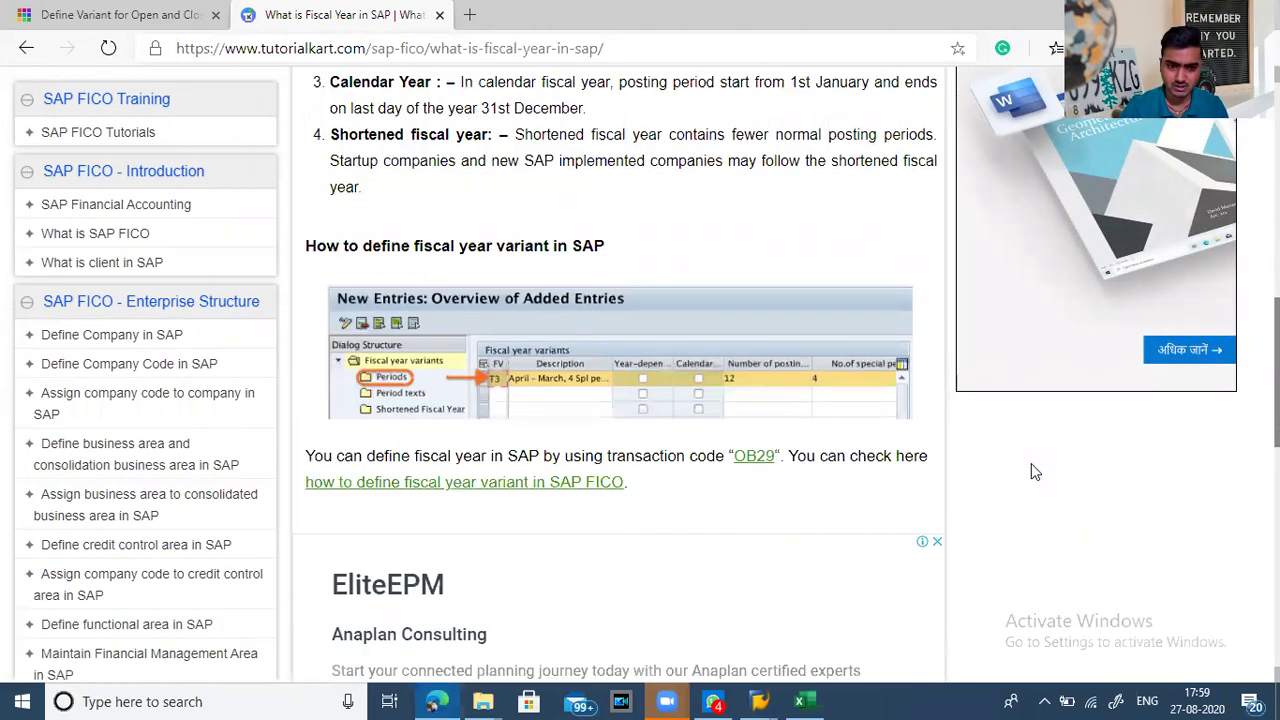